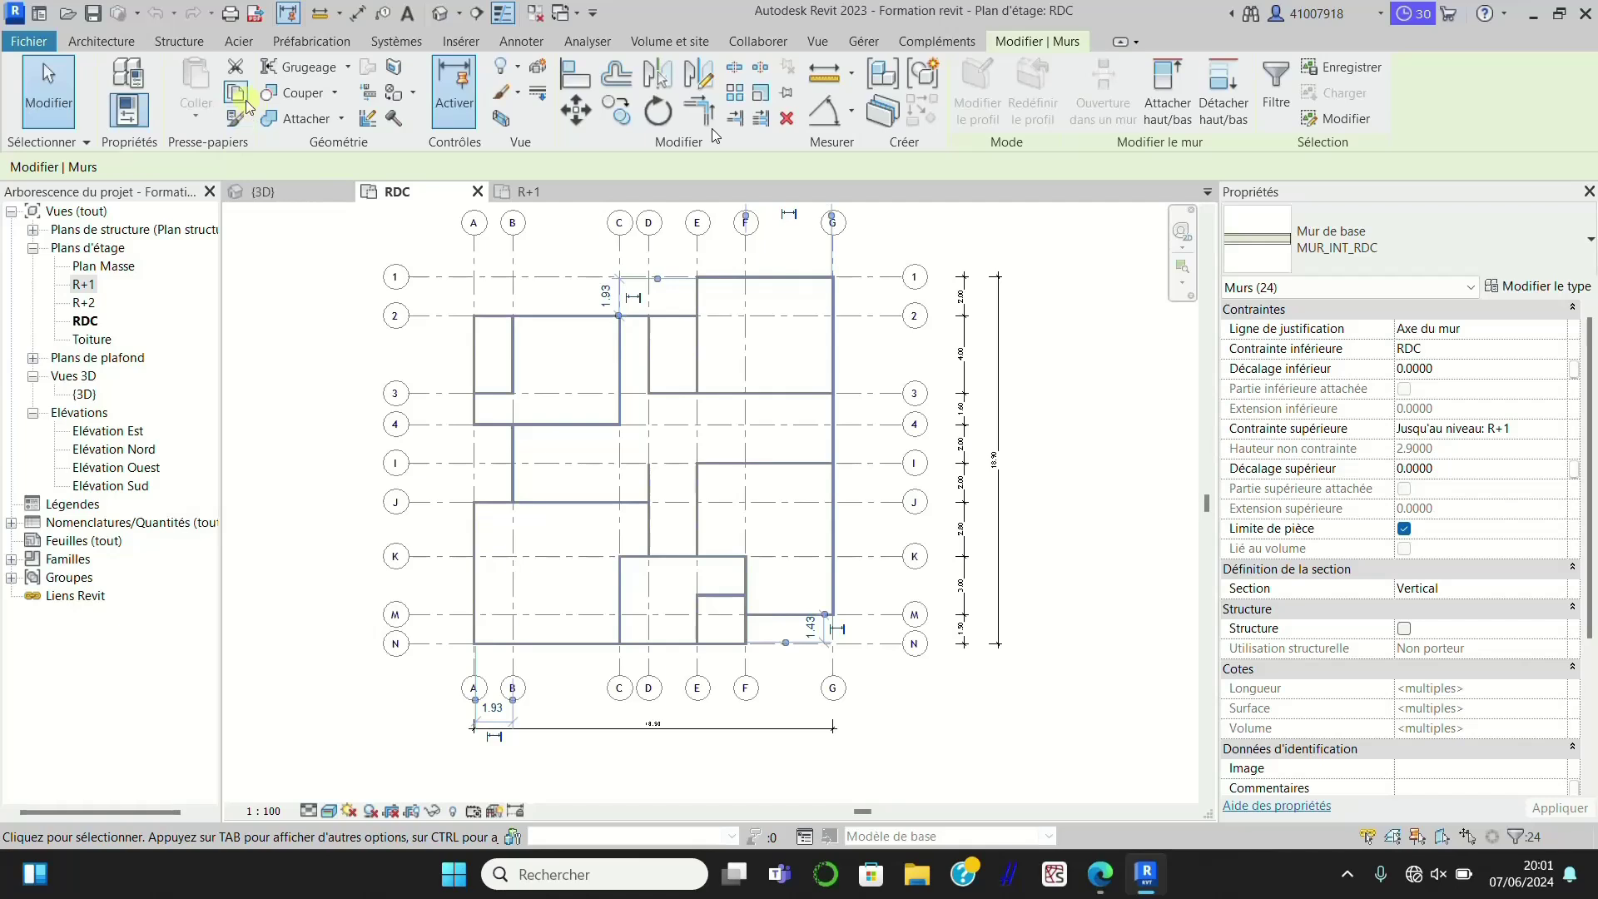
# Step: Copy the selected ground-floor walls and paste them aligned to the selected level R+1
pyautogui.click(237, 94)
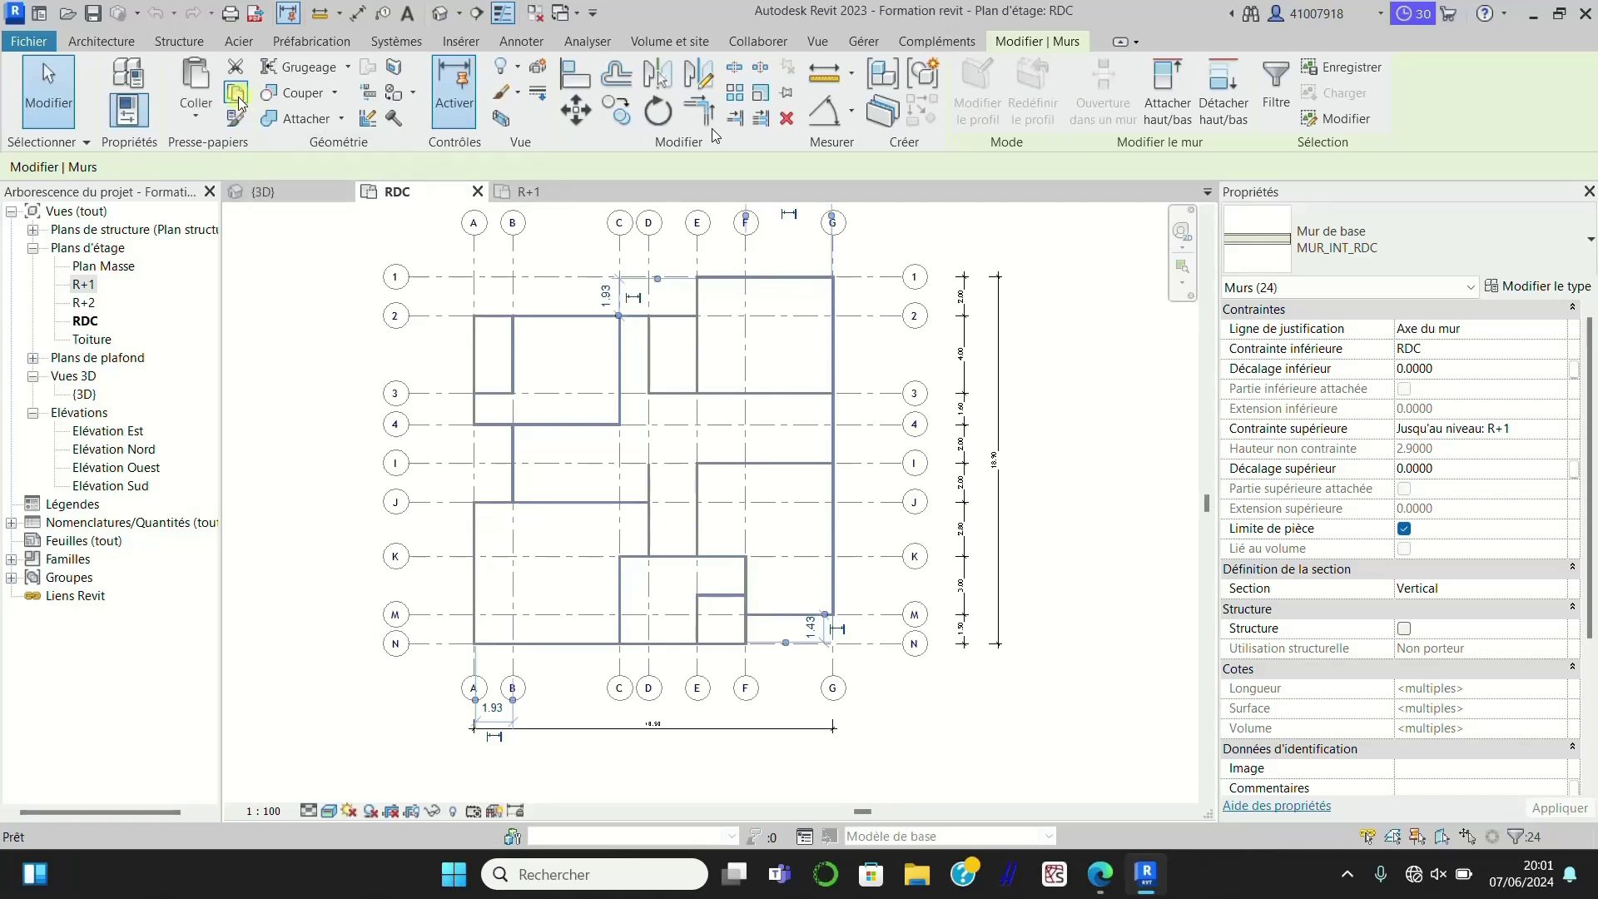
pyautogui.click(209, 119)
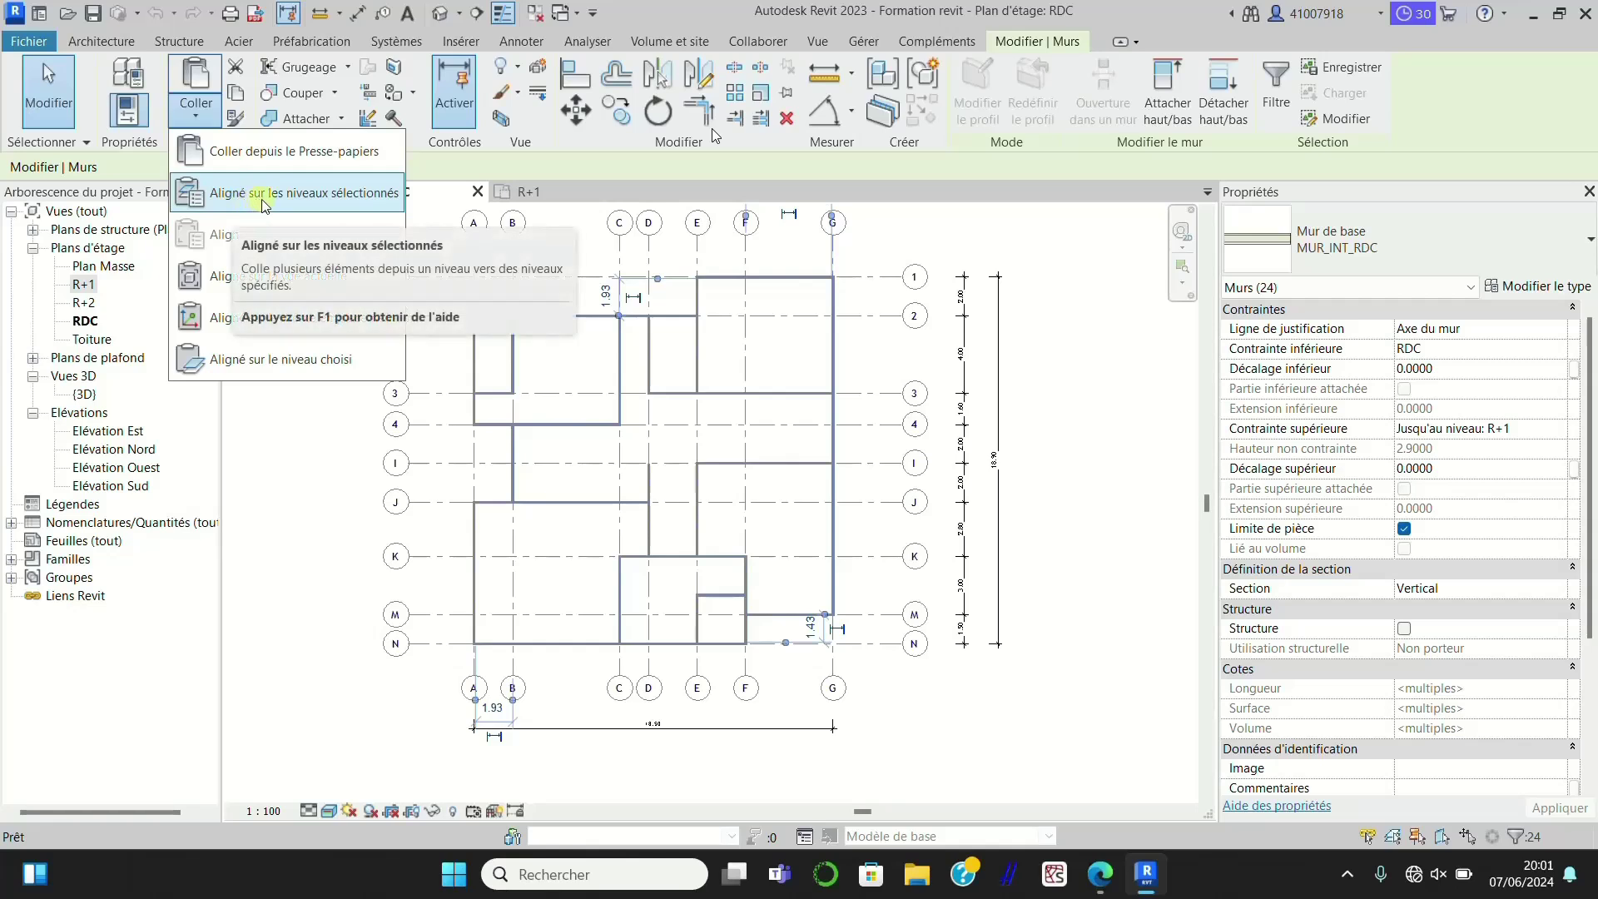
pyautogui.click(349, 194)
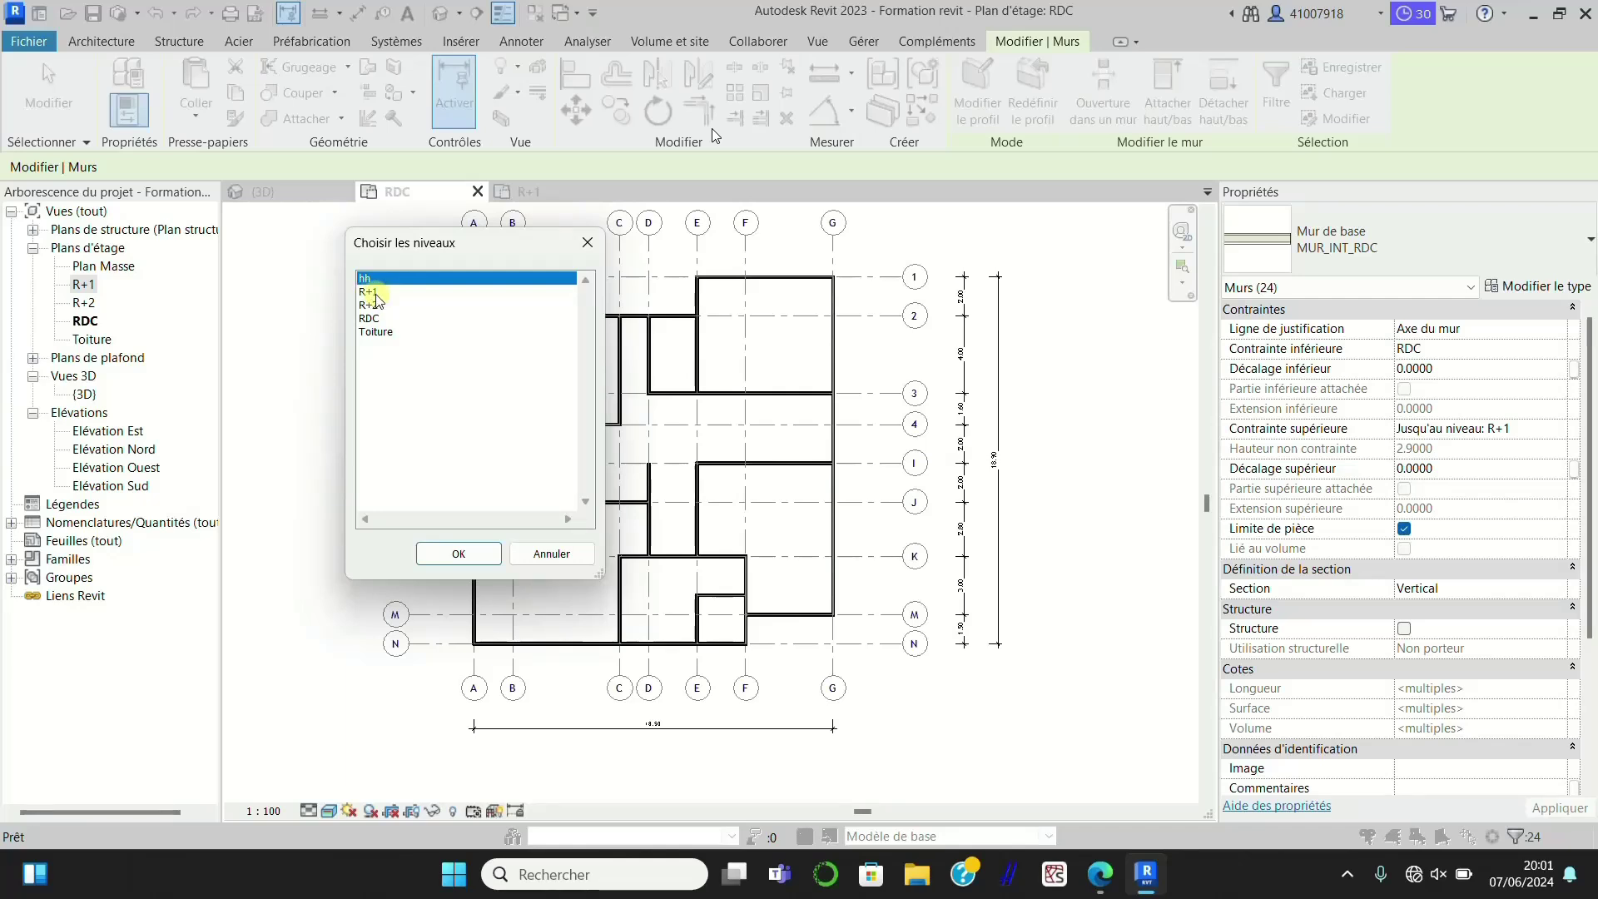
pyautogui.click(370, 292)
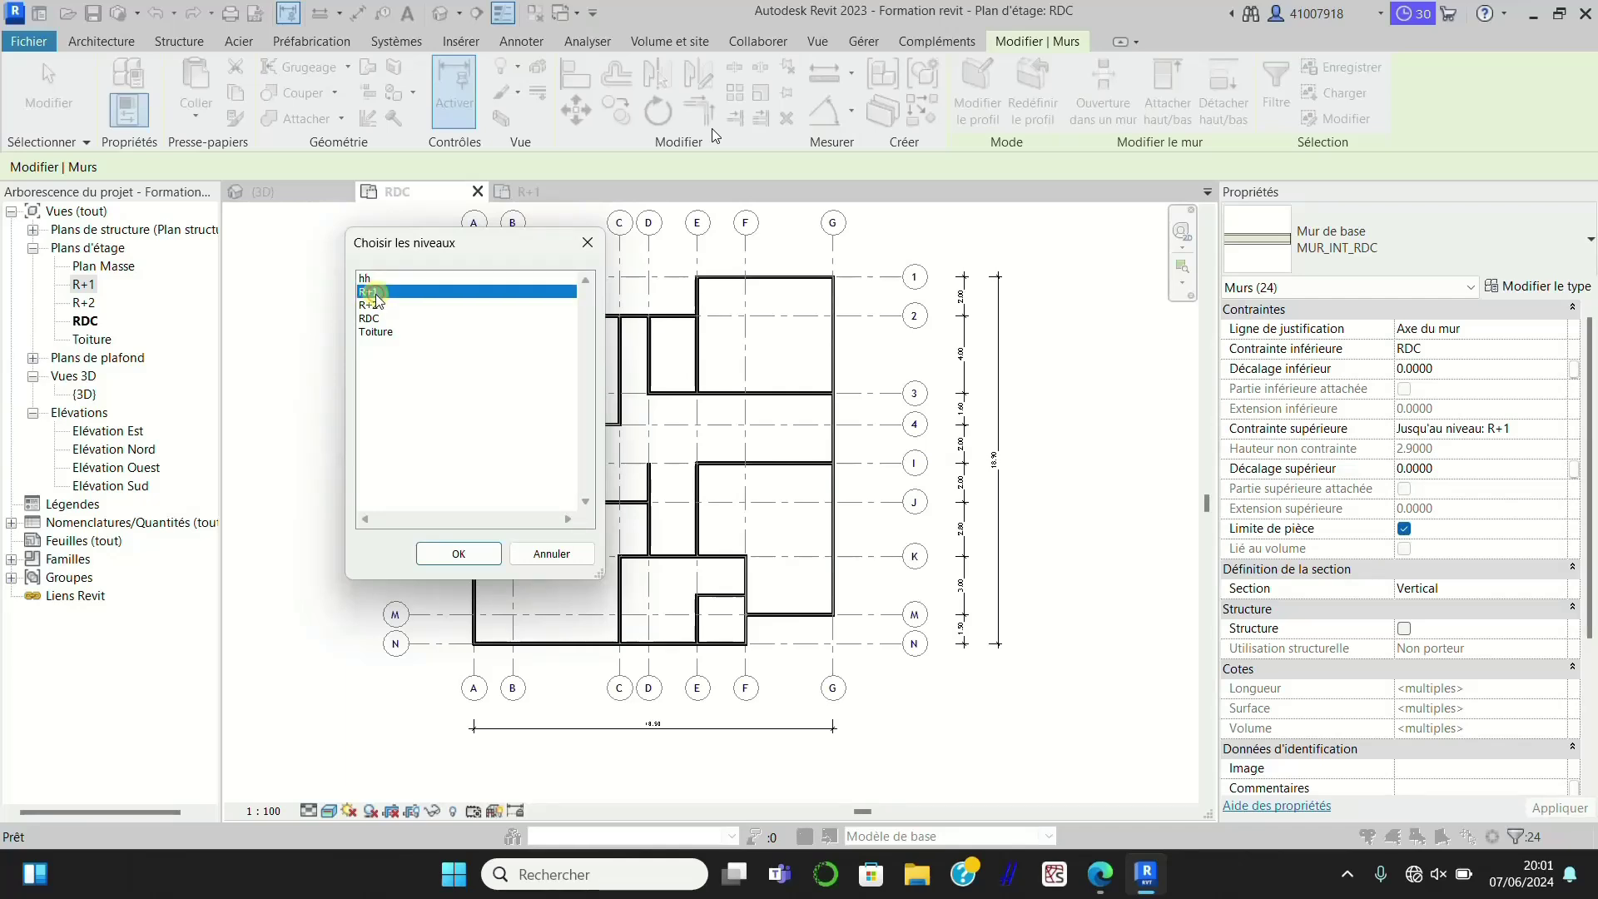
pyautogui.click(460, 555)
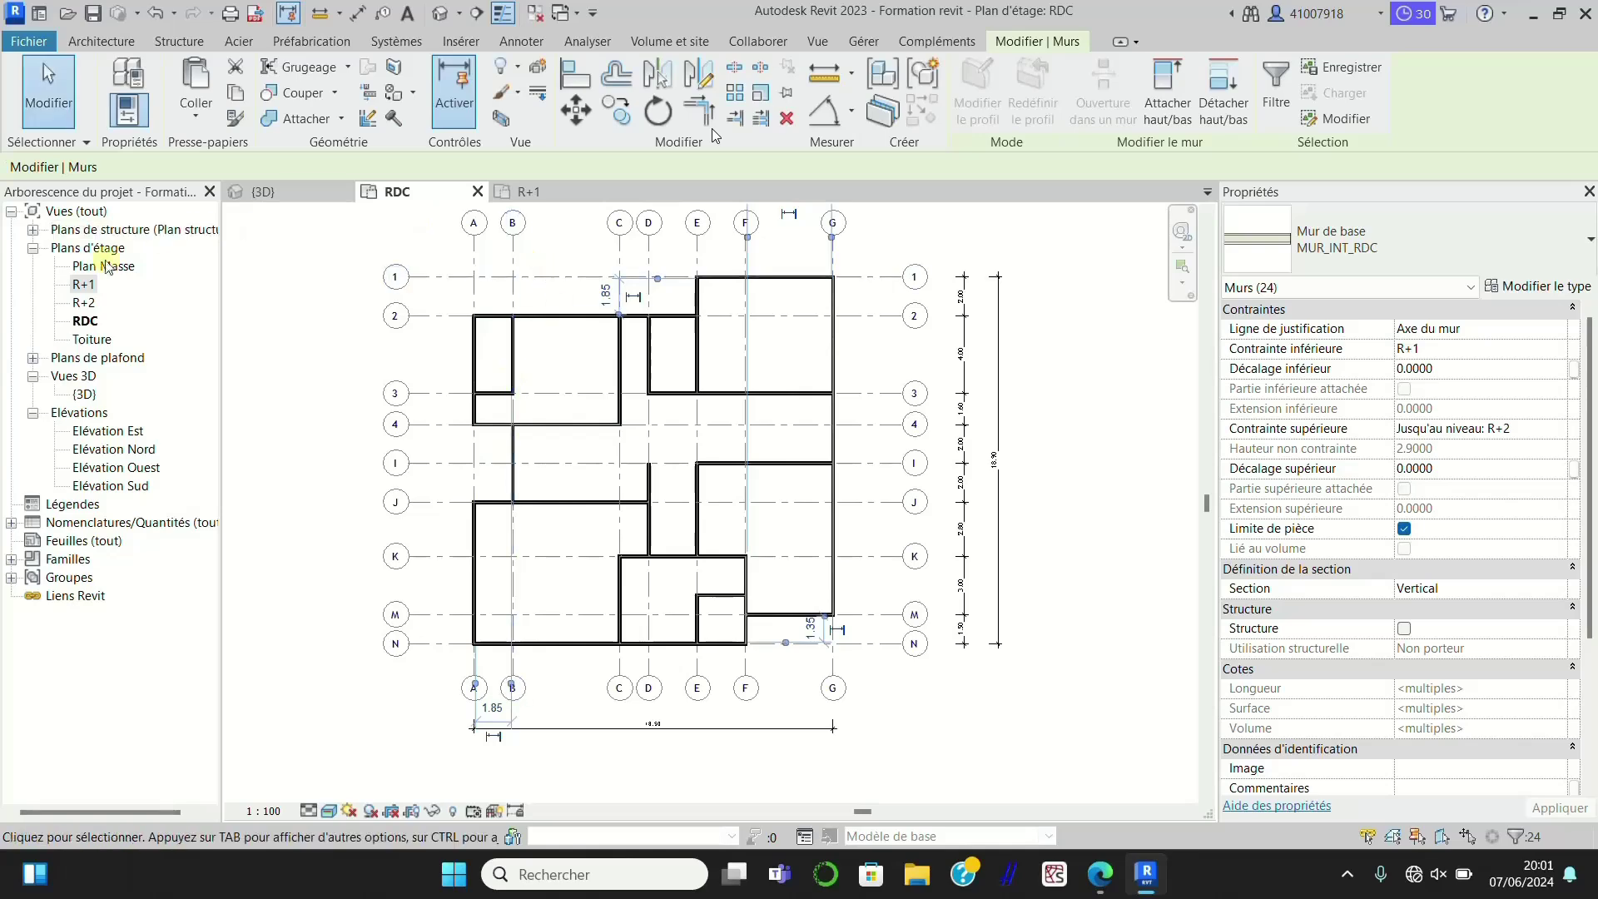
# Step: Open the R+1 floor plan, fit the whole plan in view and clear the wall selection
pyautogui.doubleClick(85, 285)
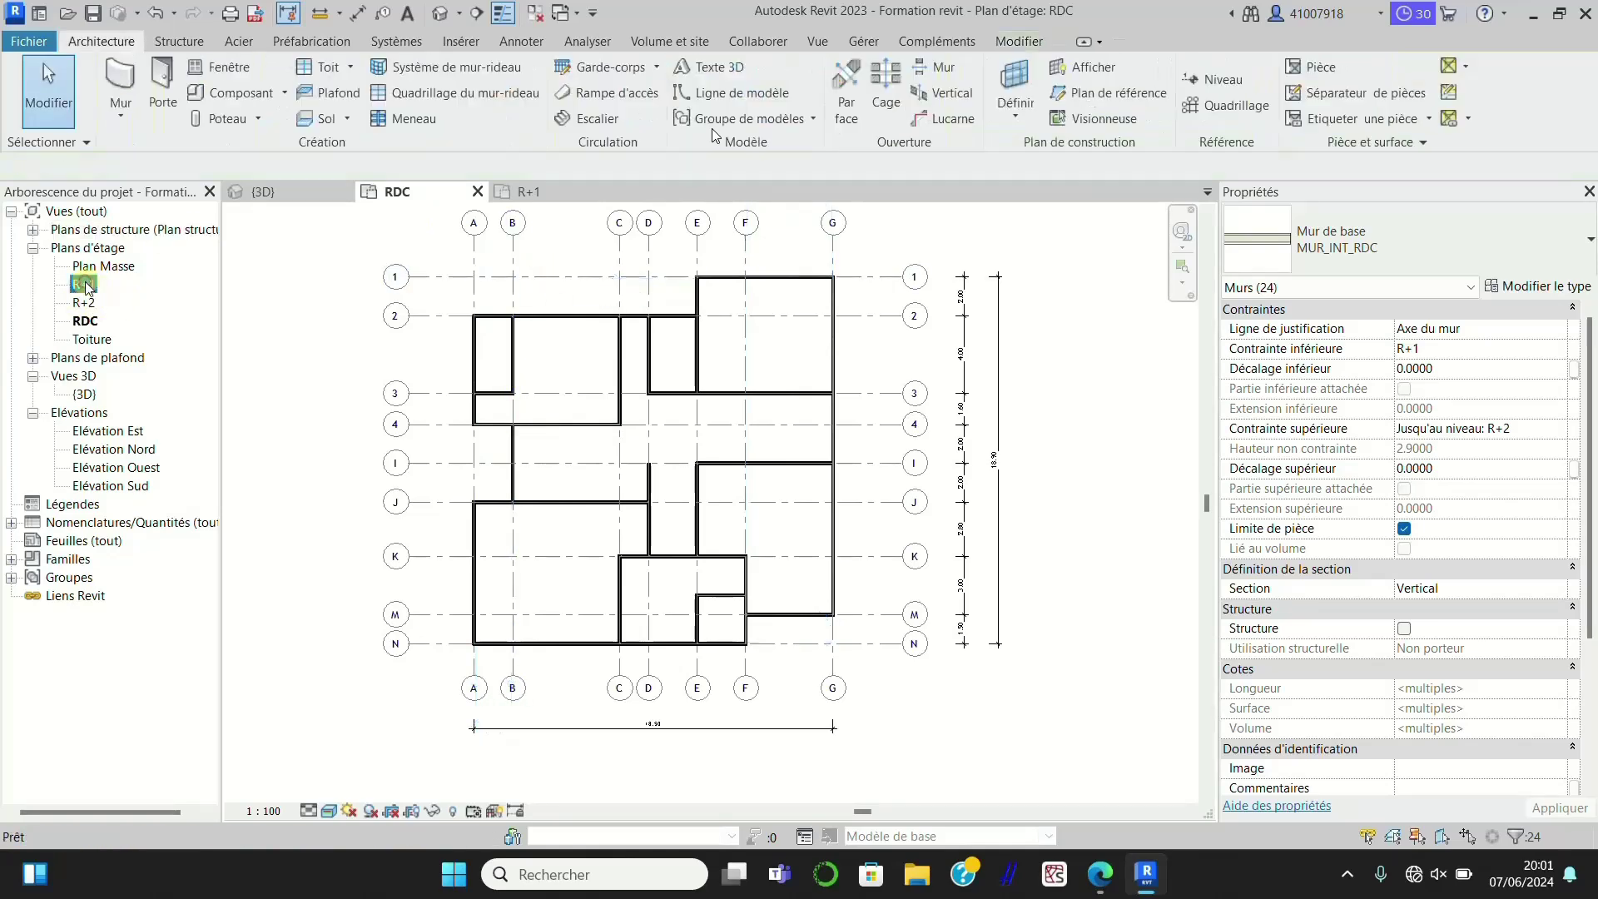
pyautogui.press('z')
pyautogui.press('f')
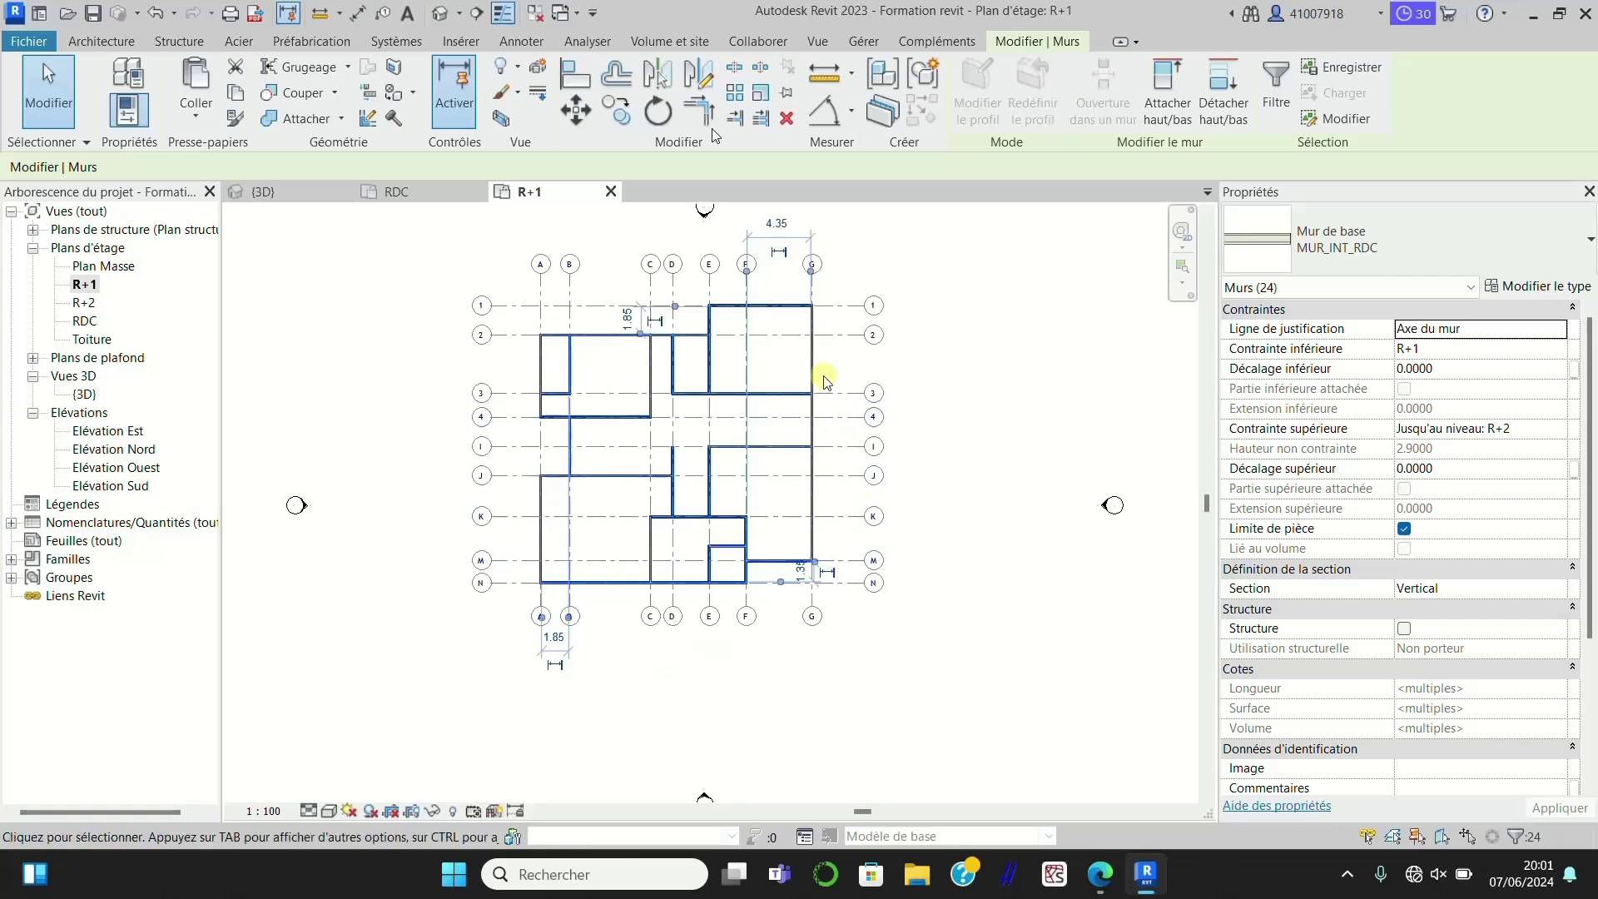
pyautogui.click(393, 338)
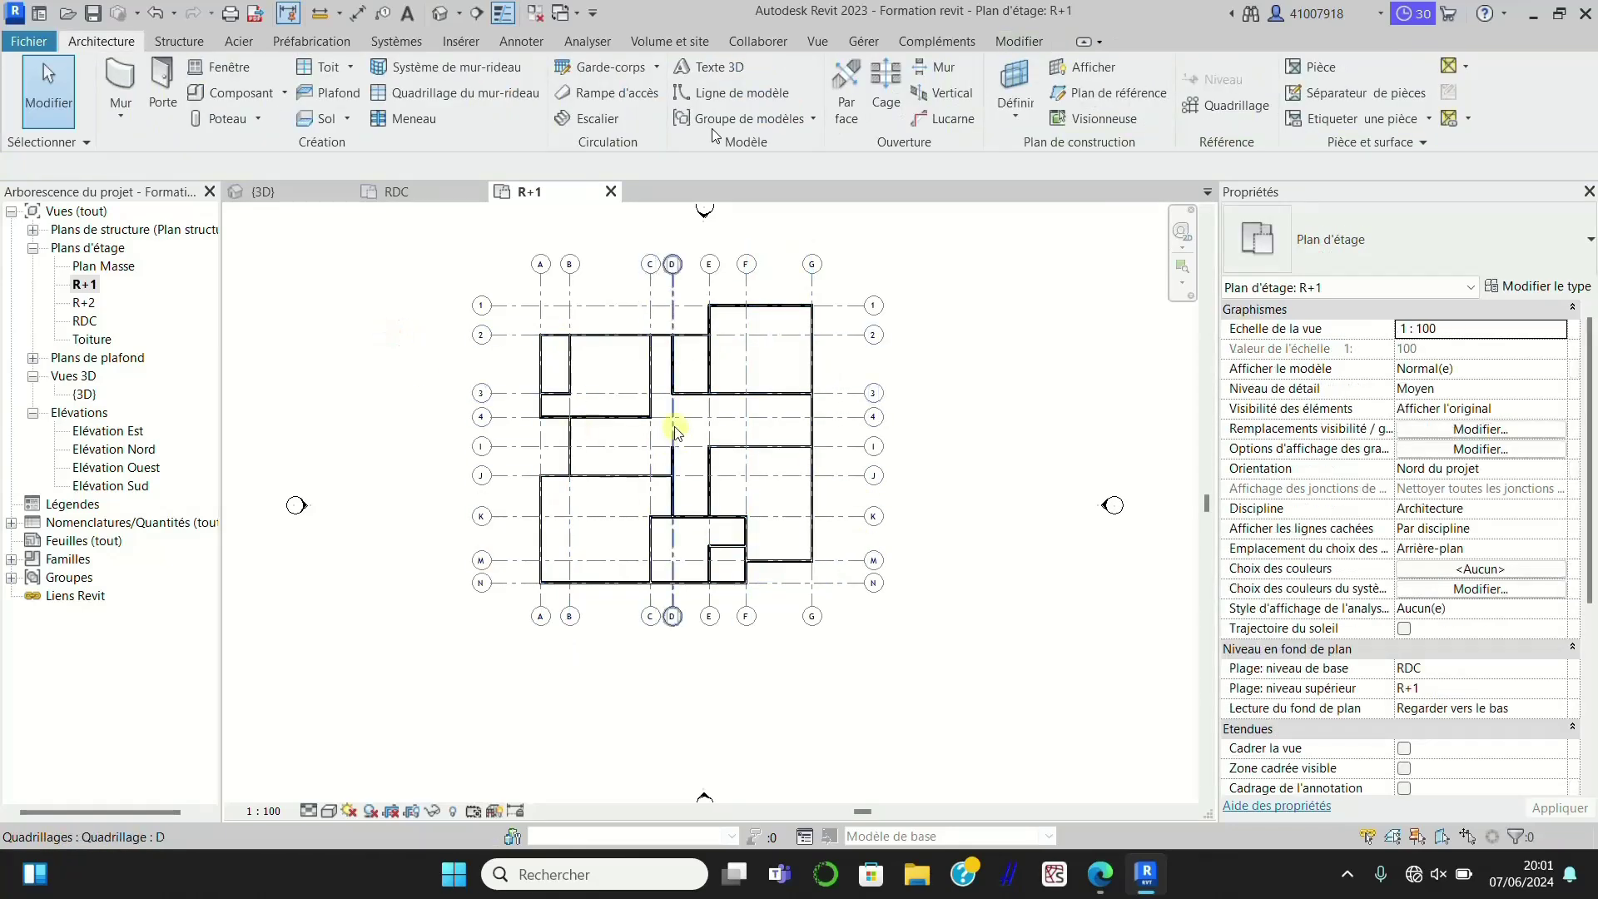
pyautogui.scroll(1, 654, 383)
pyautogui.scroll(1, 666, 380)
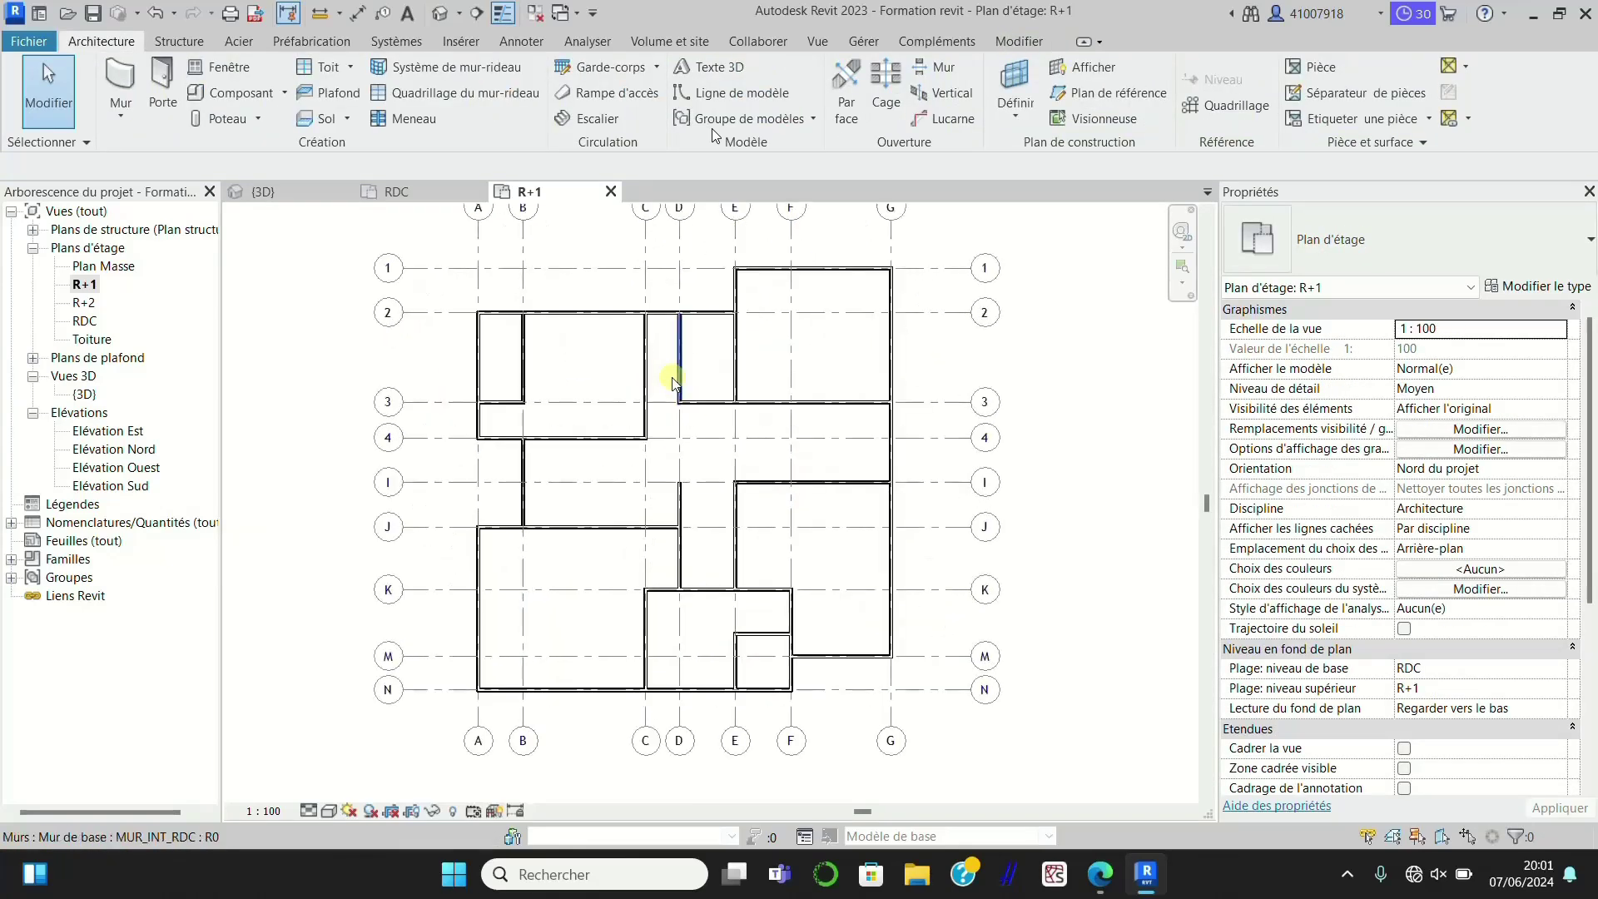
pyautogui.scroll(-1, 667, 396)
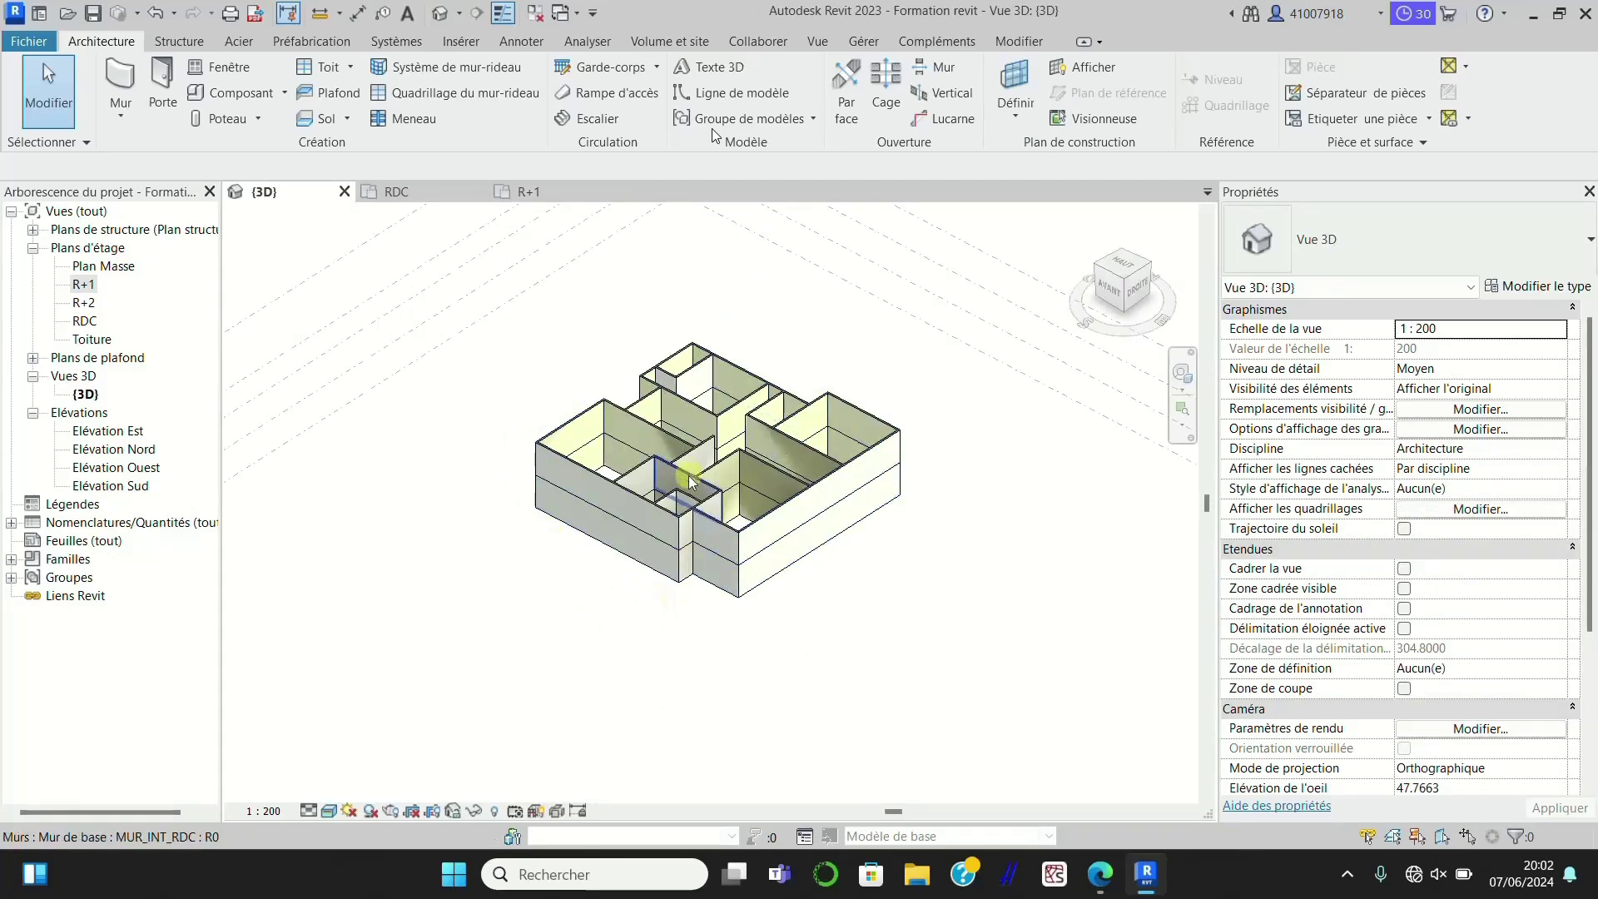
# Step: Inspect the two storeys of walls in the 3D view and return to the R+1 floor plan
pyautogui.scroll(3, 692, 520)
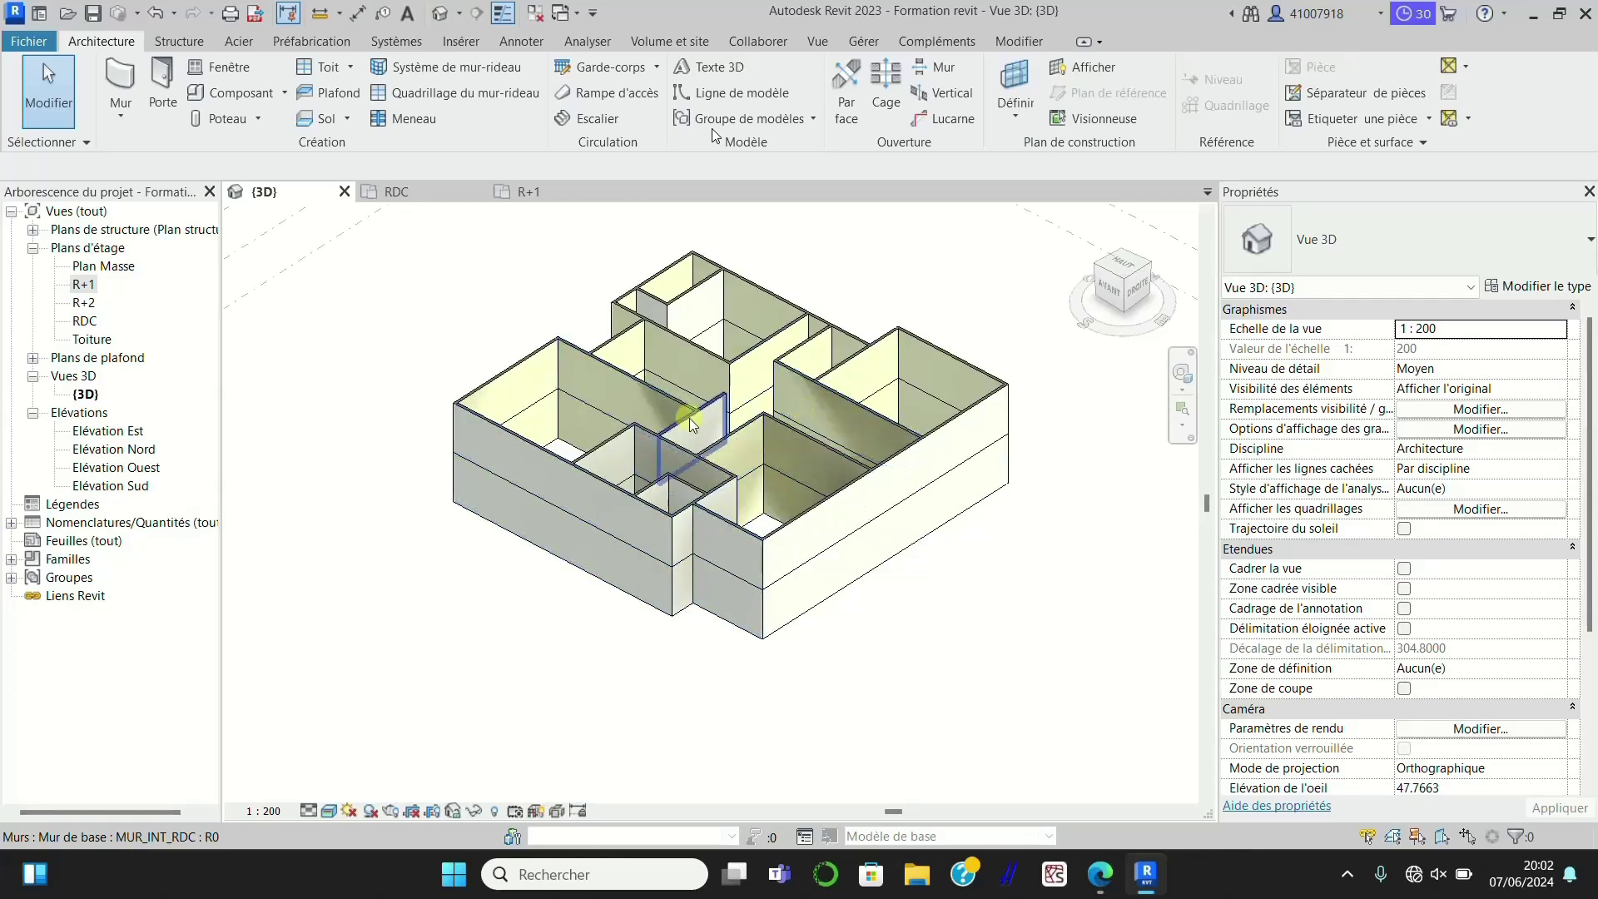
pyautogui.click(1129, 286)
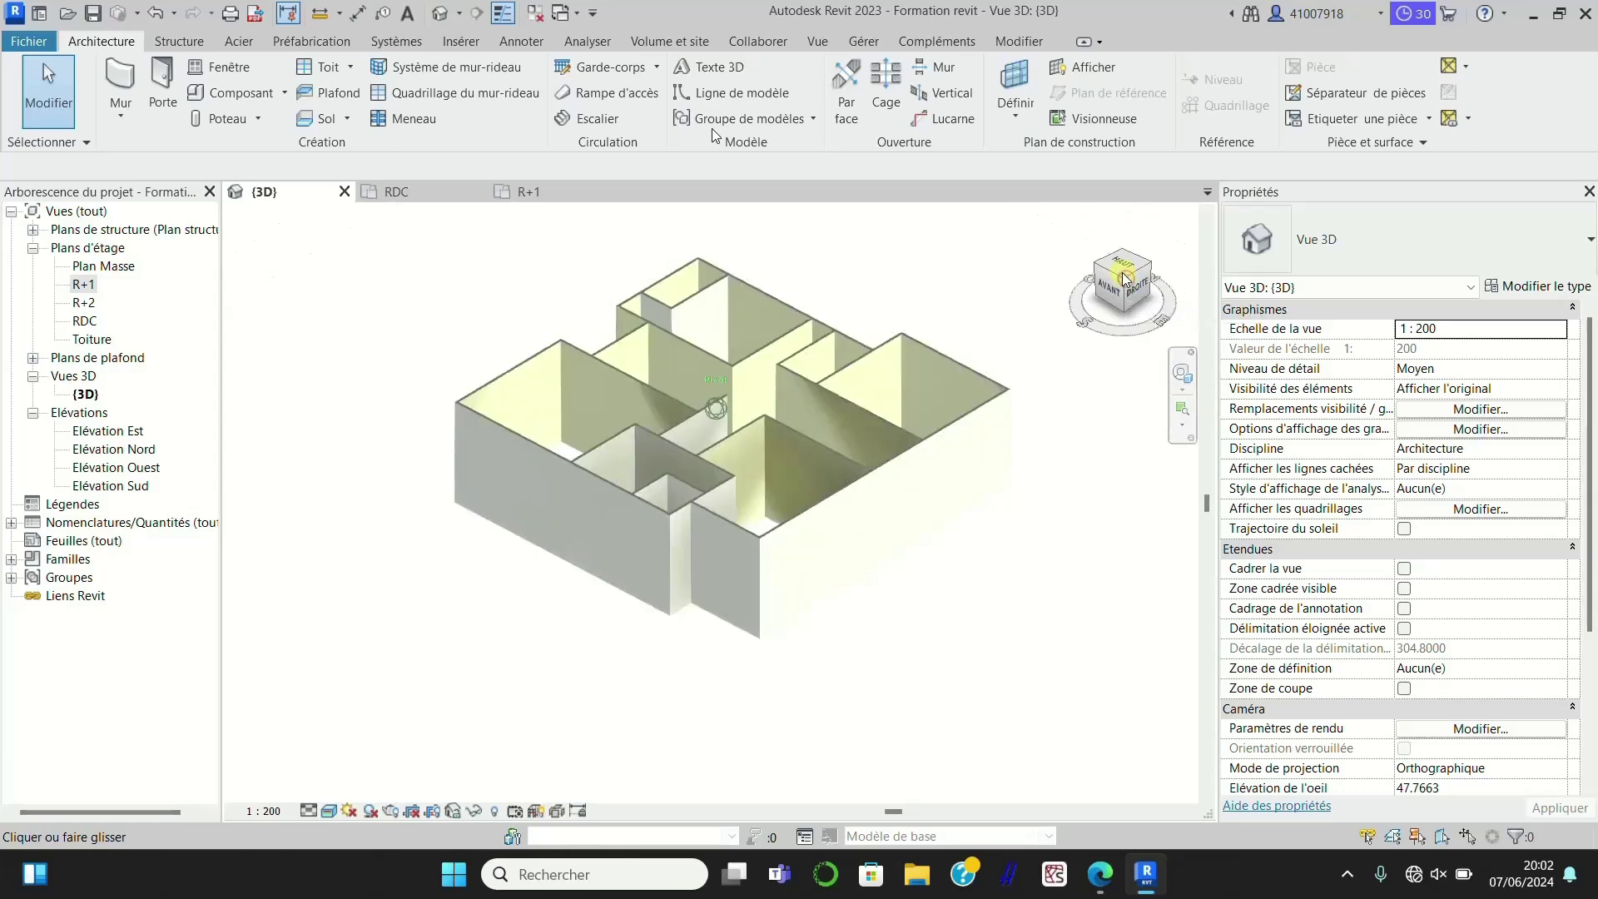
pyautogui.click(533, 191)
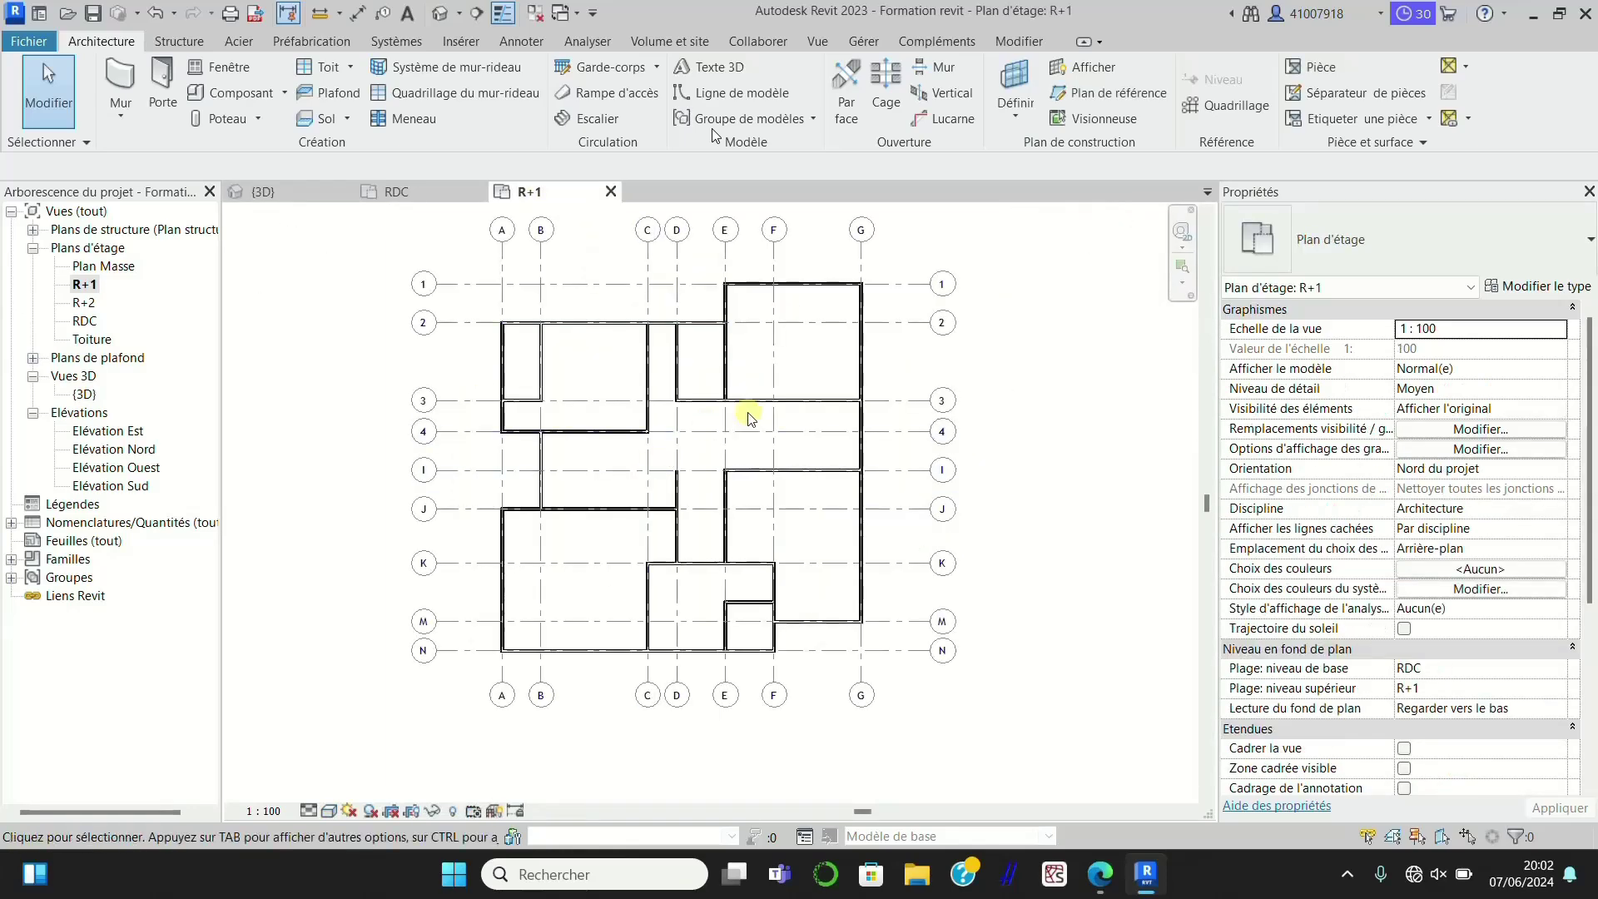
pyautogui.scroll(3, 725, 305)
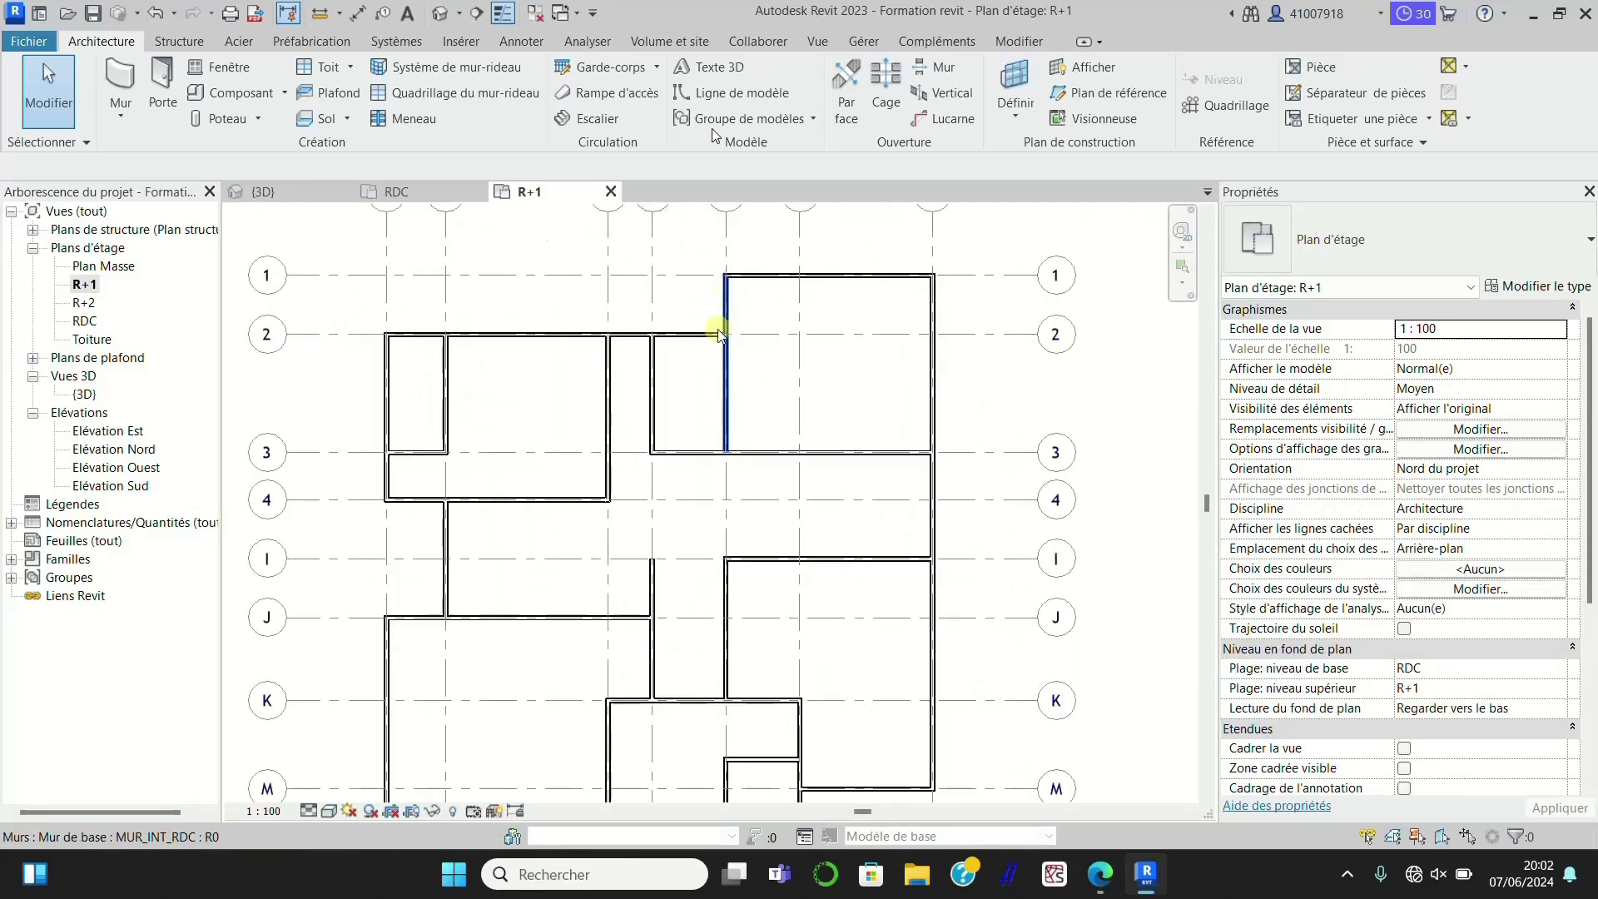
pyautogui.scroll(-2, 739, 361)
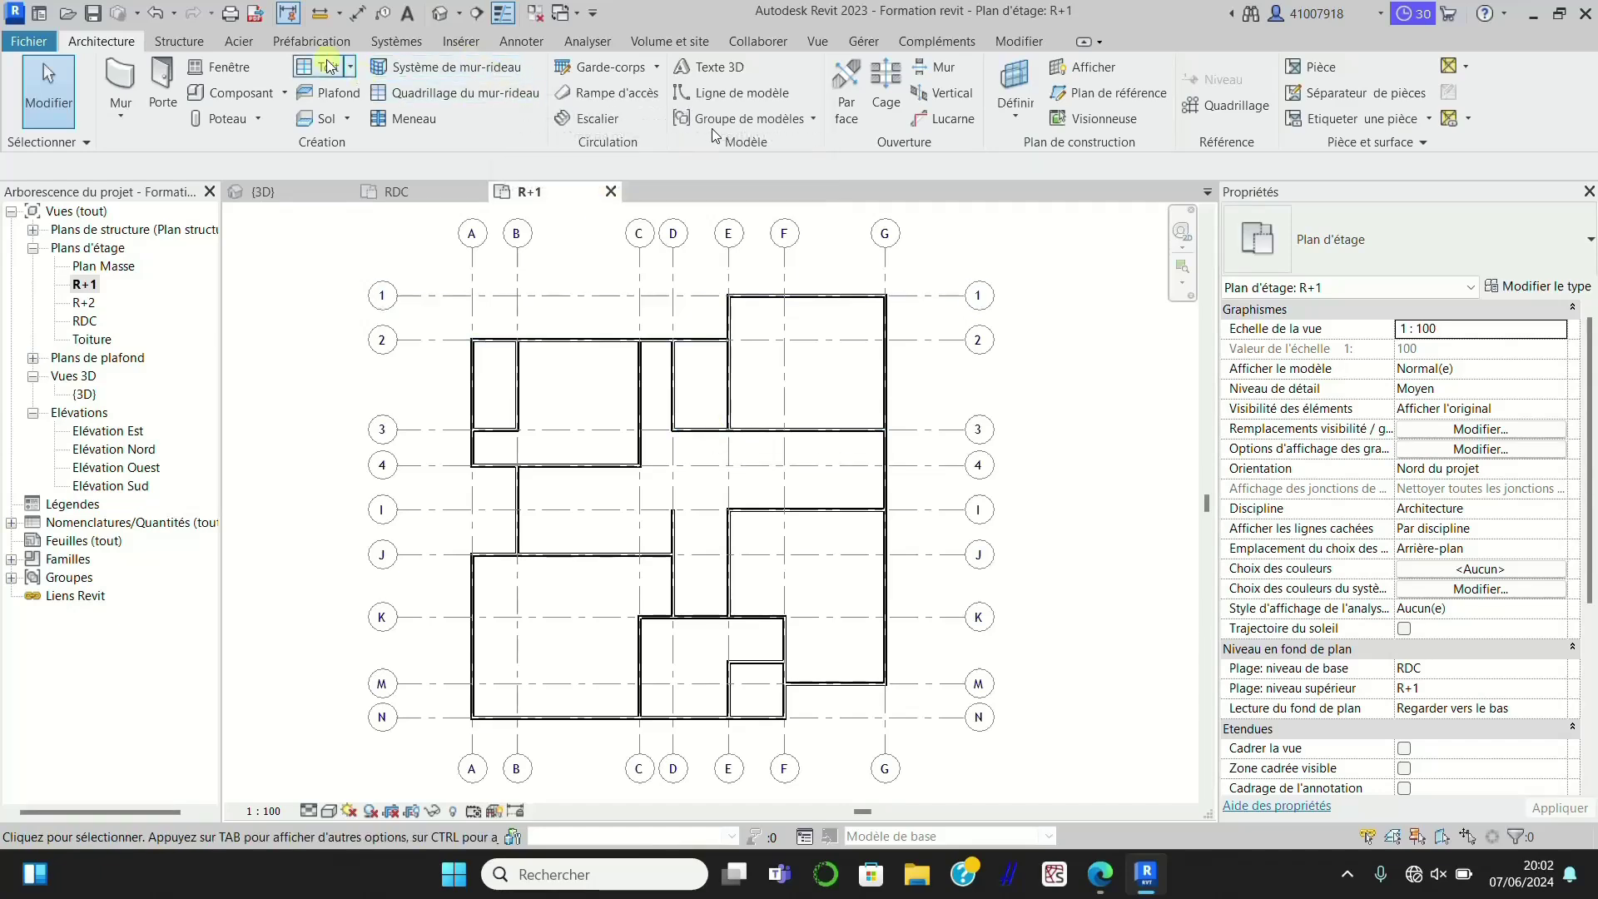
# Step: Trim the R+1 wall on grid 3 back to the grid E wall and delete the grid D wall between grids 2 and 3
pyautogui.click(179, 41)
pyautogui.click(115, 40)
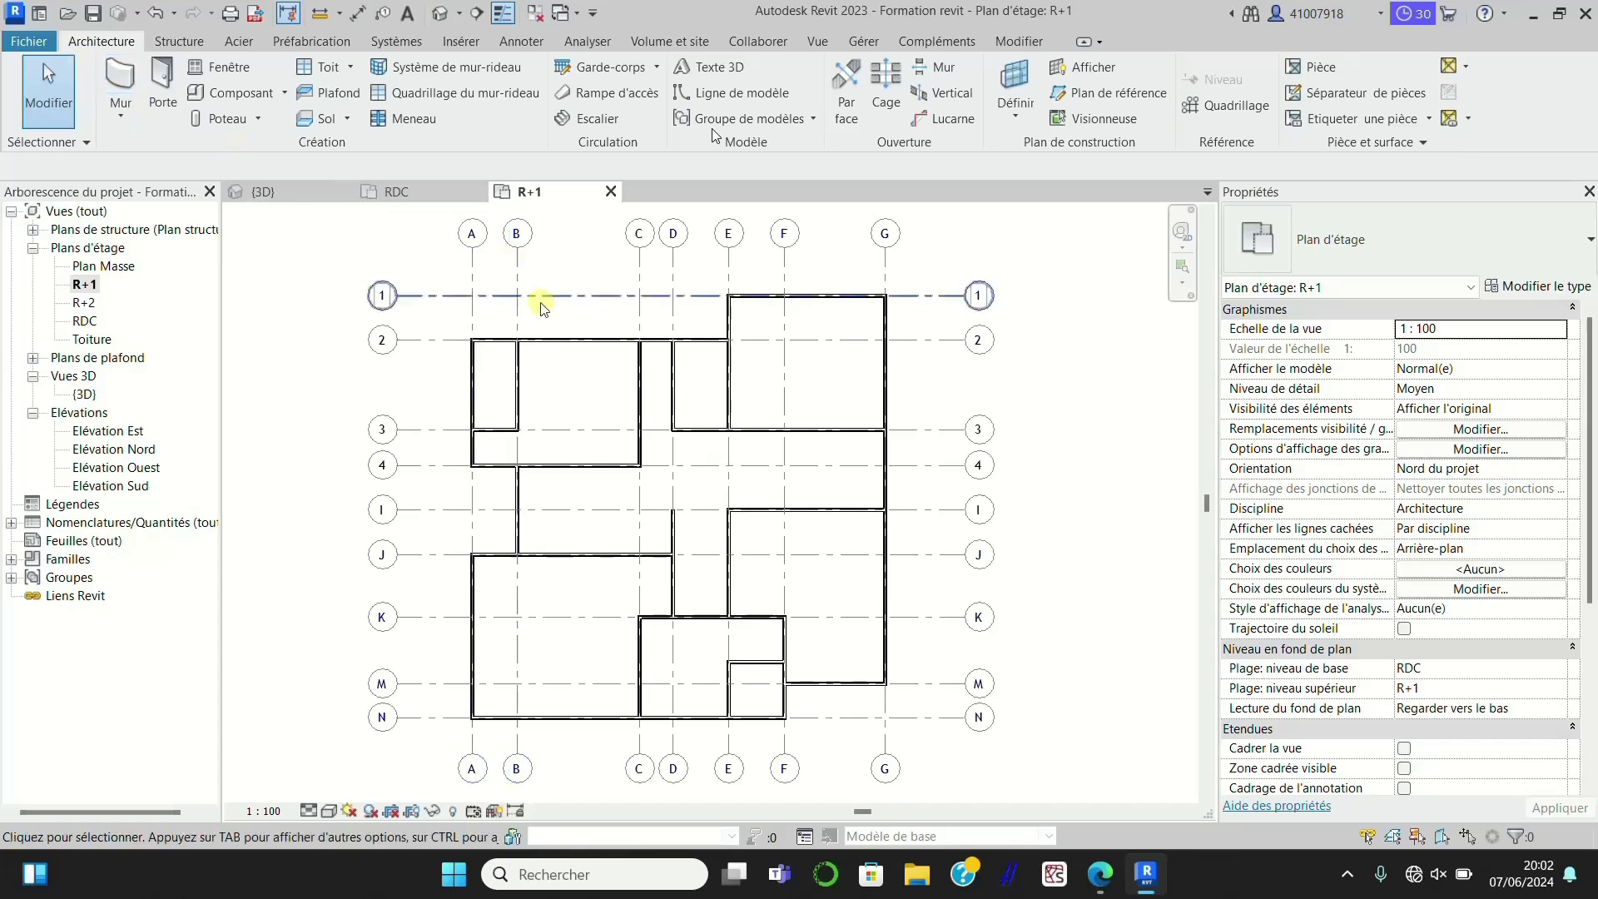
pyautogui.click(554, 339)
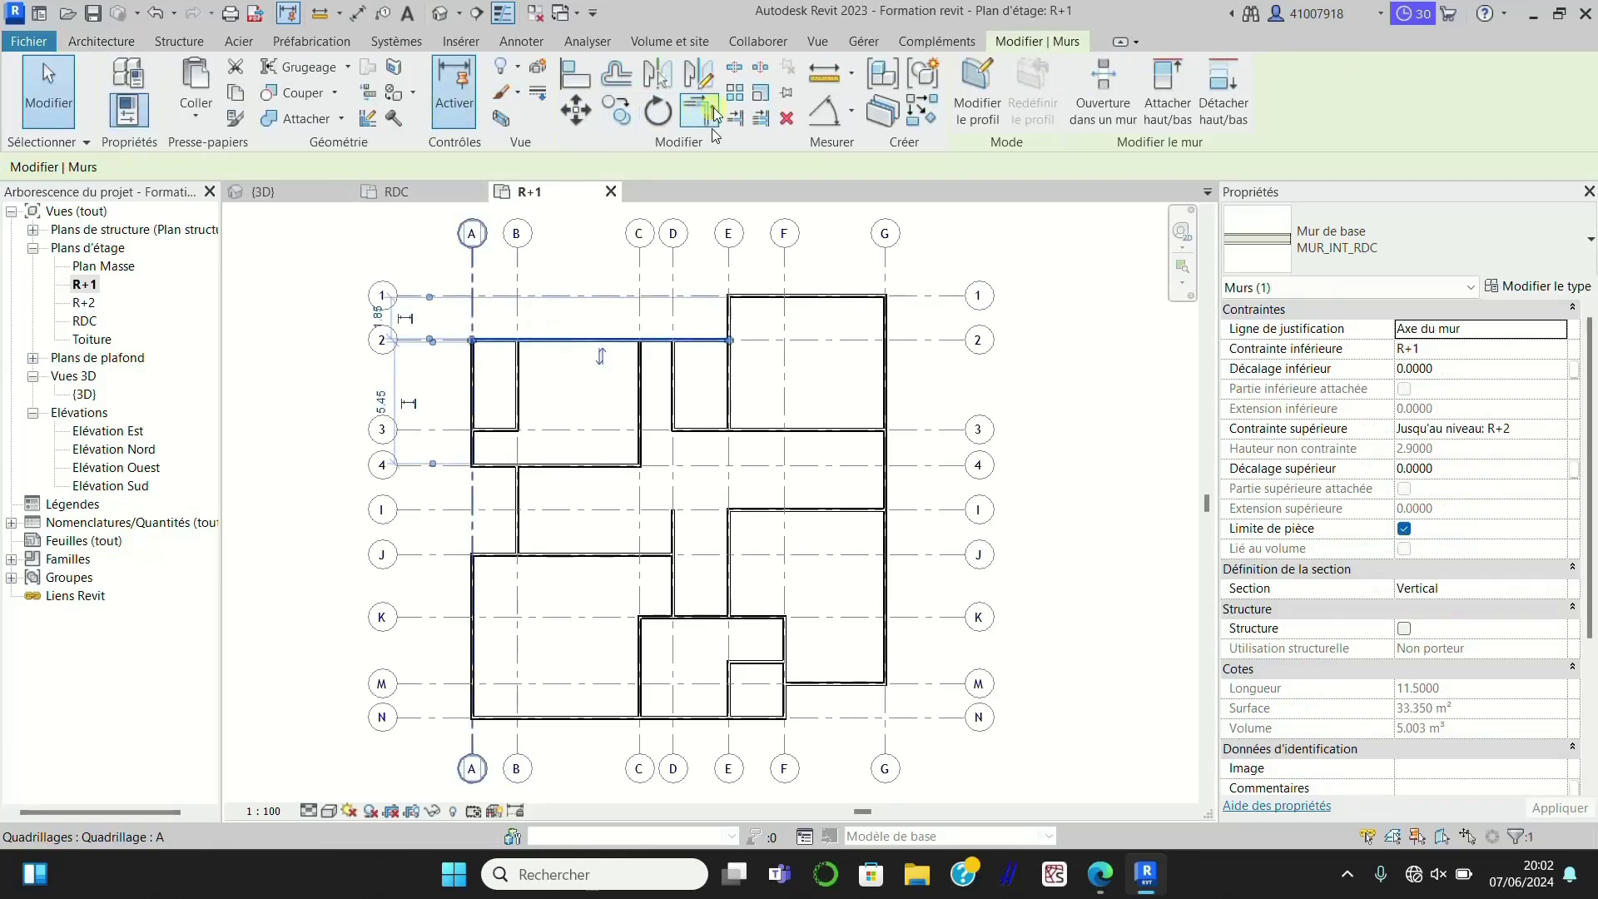
pyautogui.click(709, 112)
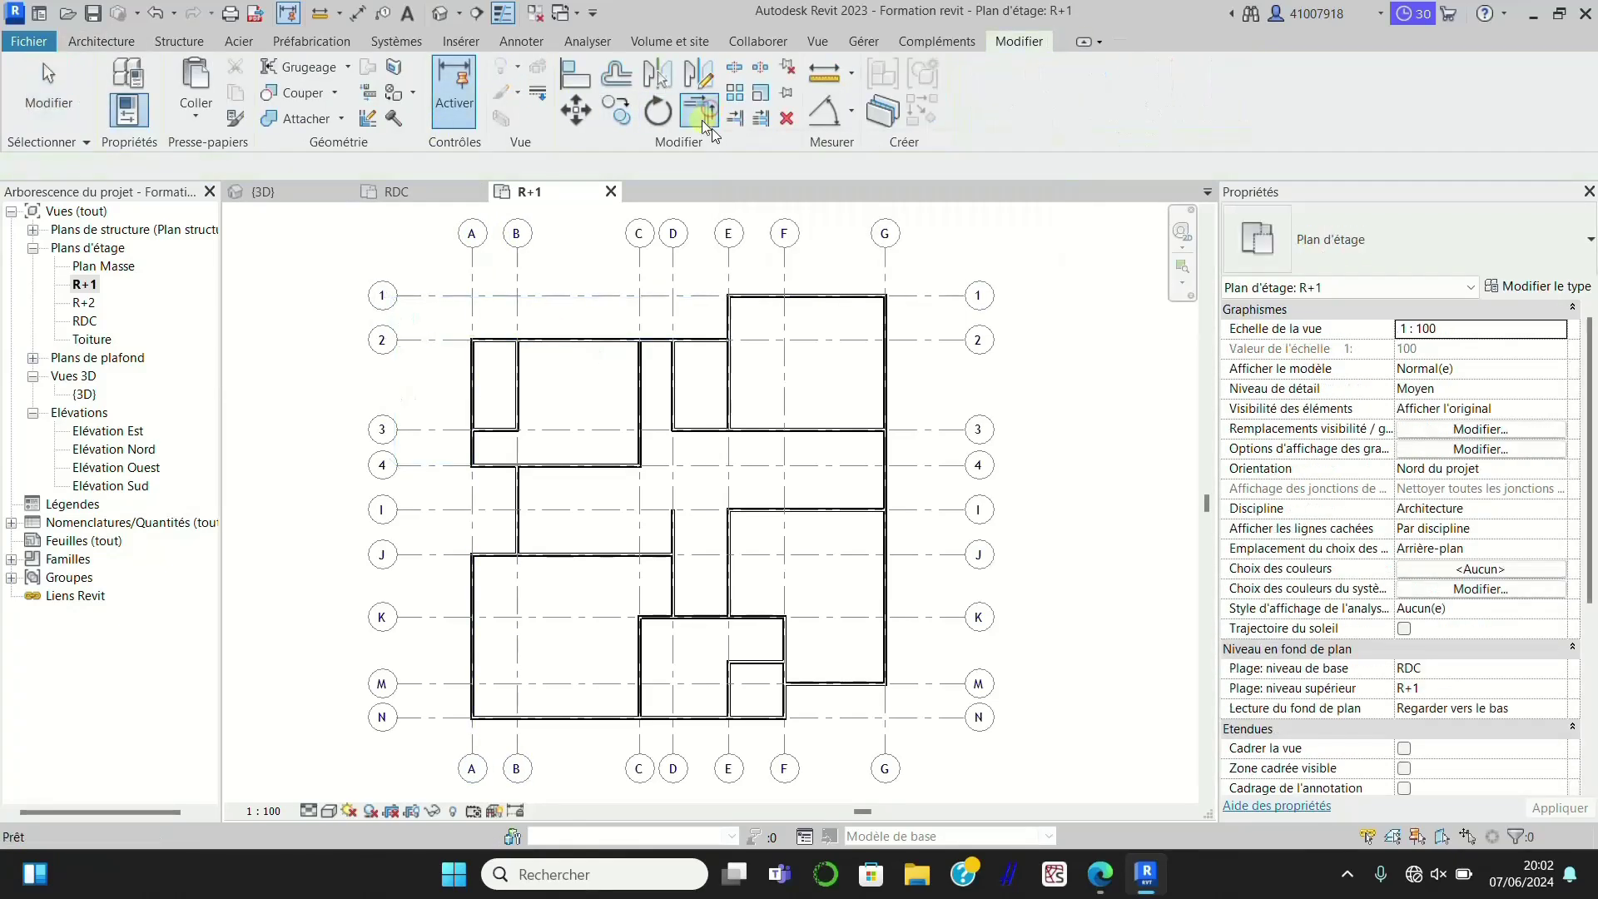
pyautogui.click(762, 424)
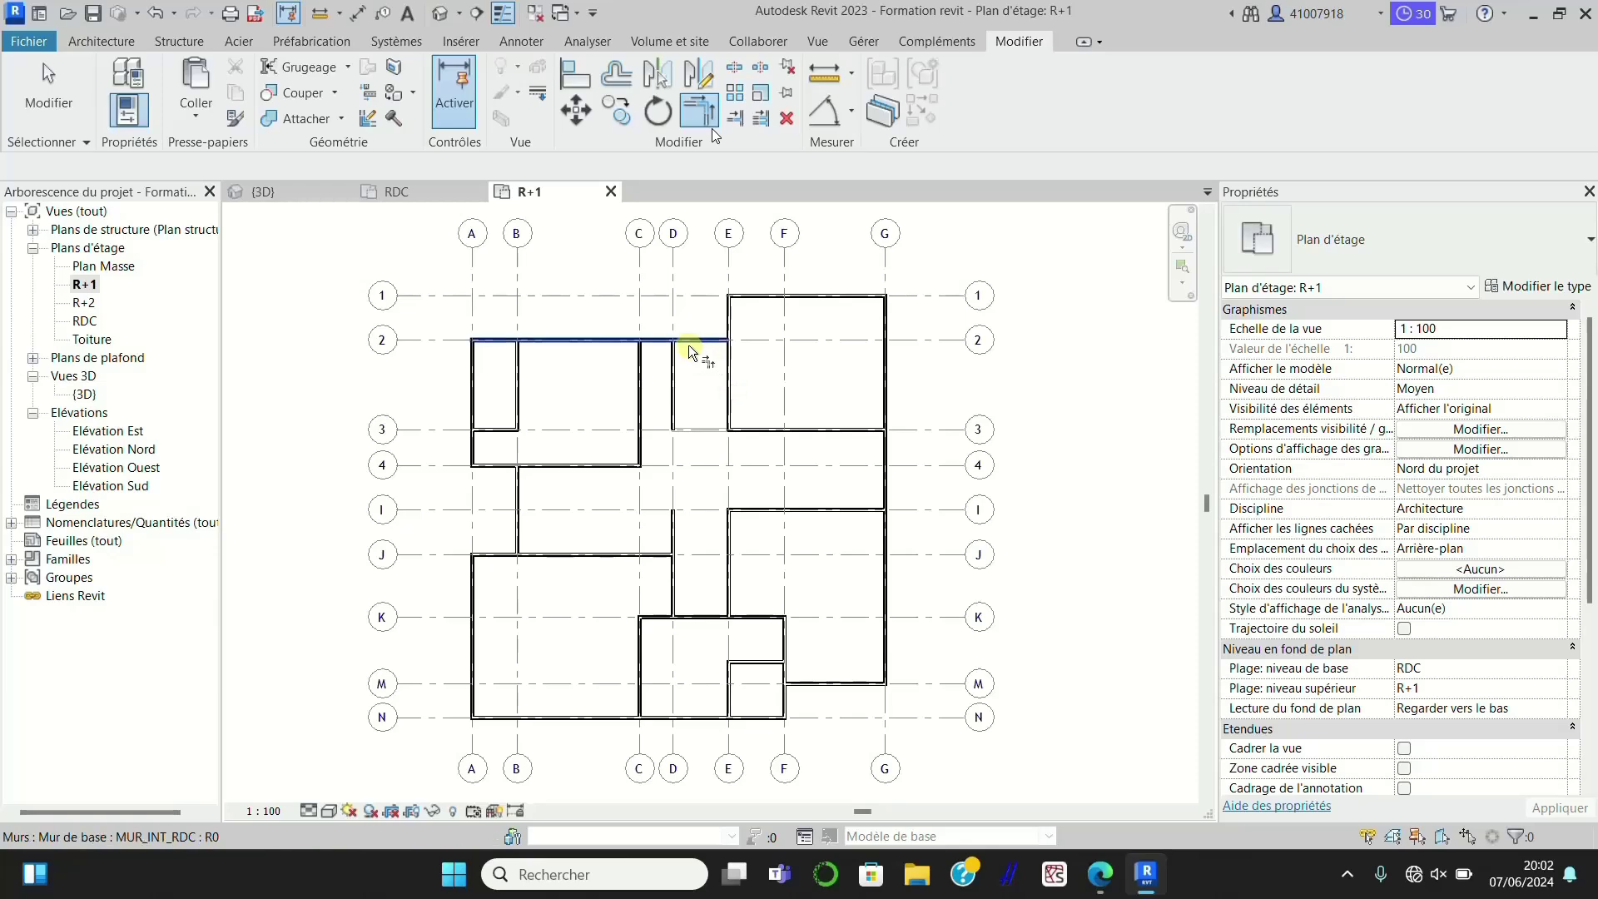
pyautogui.press('Escape')
pyautogui.click(673, 370)
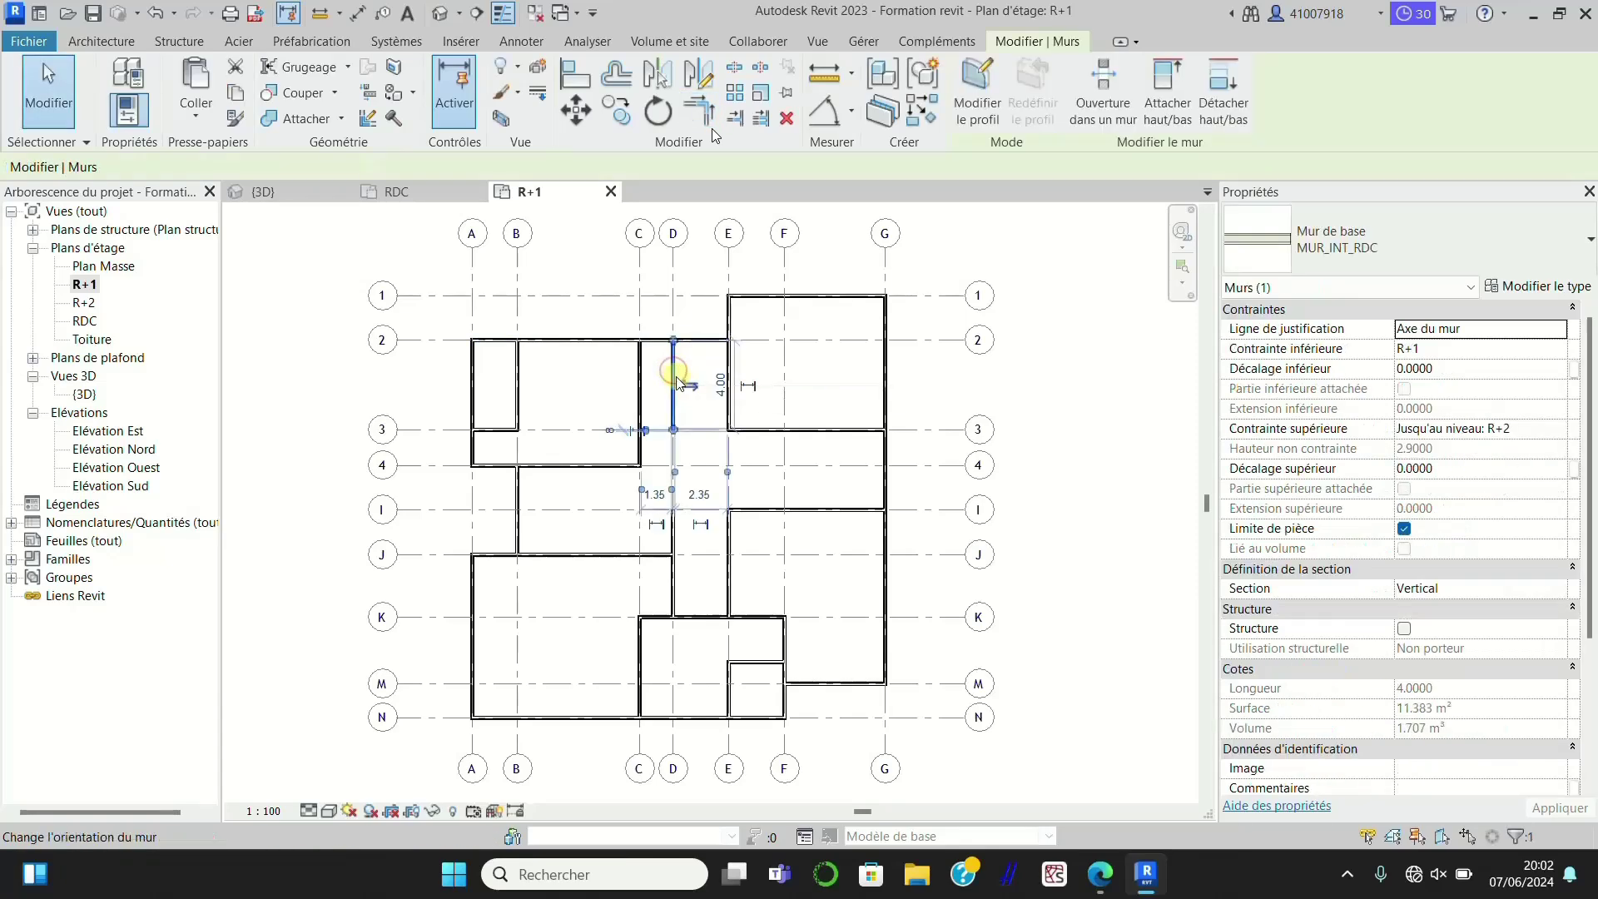
pyautogui.press('Delete')
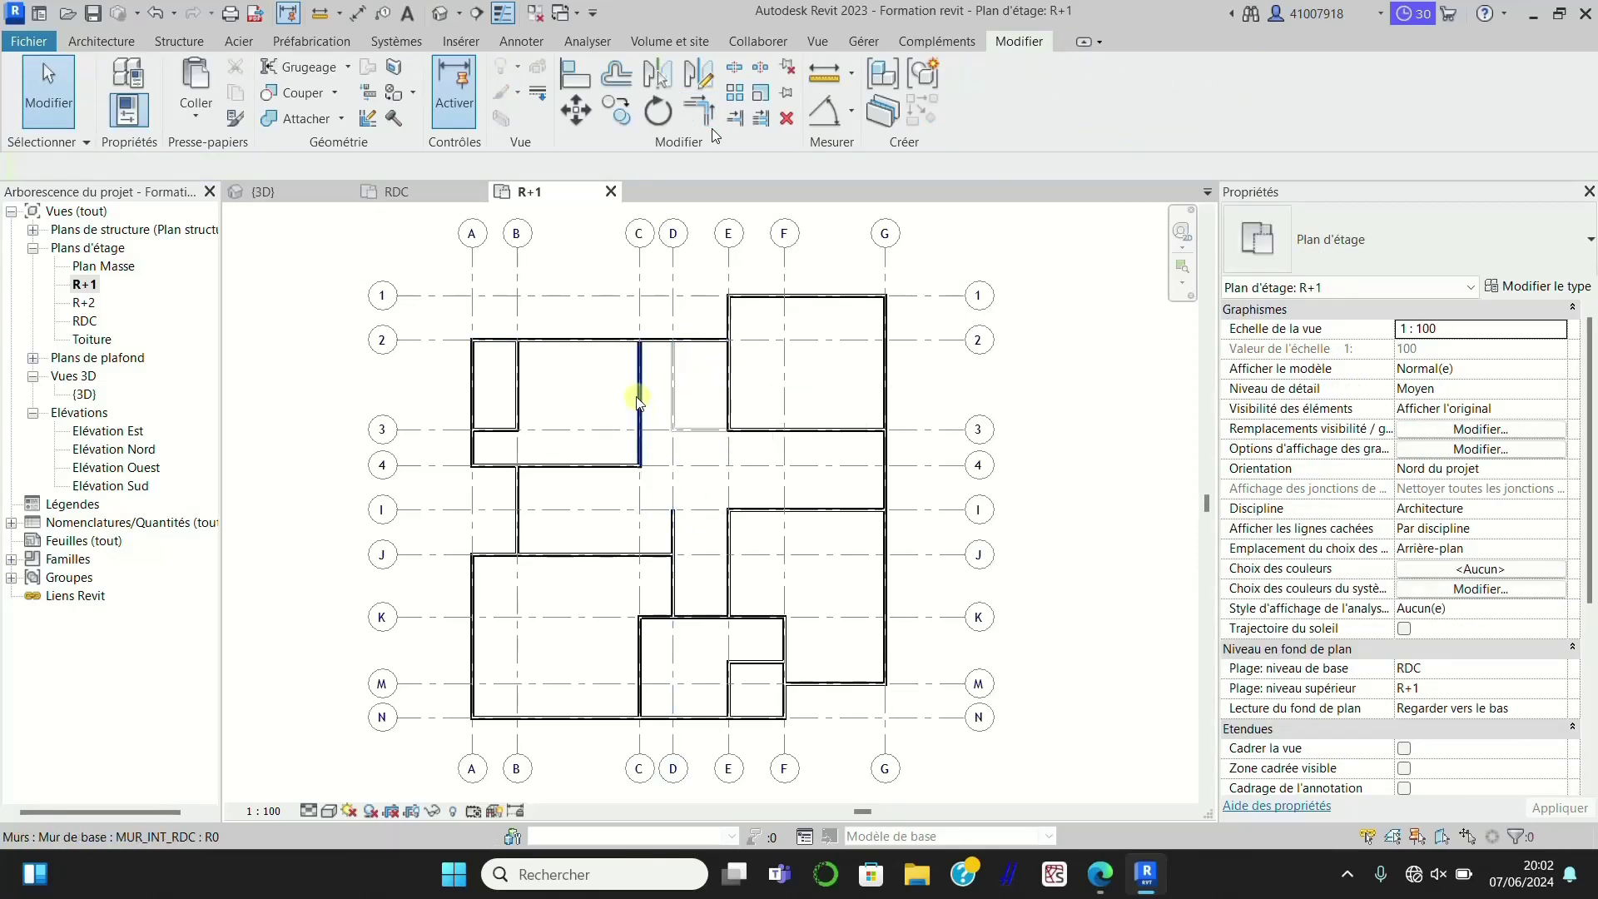
# Step: Align the grid C wall between grids 2 and 4 with the outer face of the underlying ground-floor wall on grid D
pyautogui.scroll(2, 652, 440)
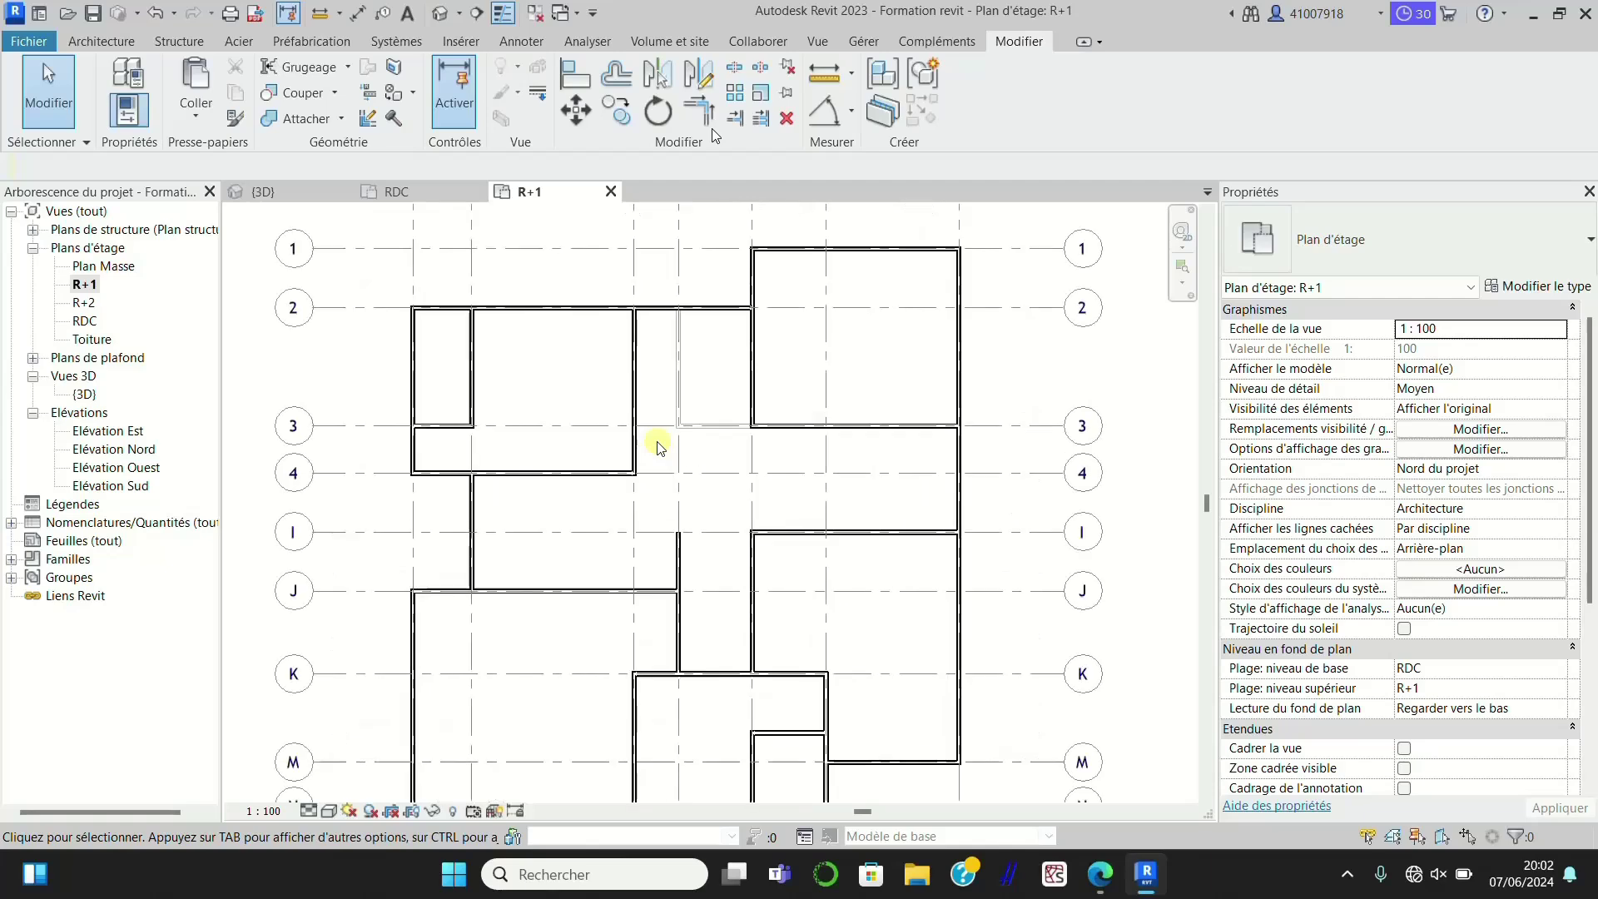
pyautogui.moveTo(657, 446); pyautogui.dragTo(681, 521, button='middle')
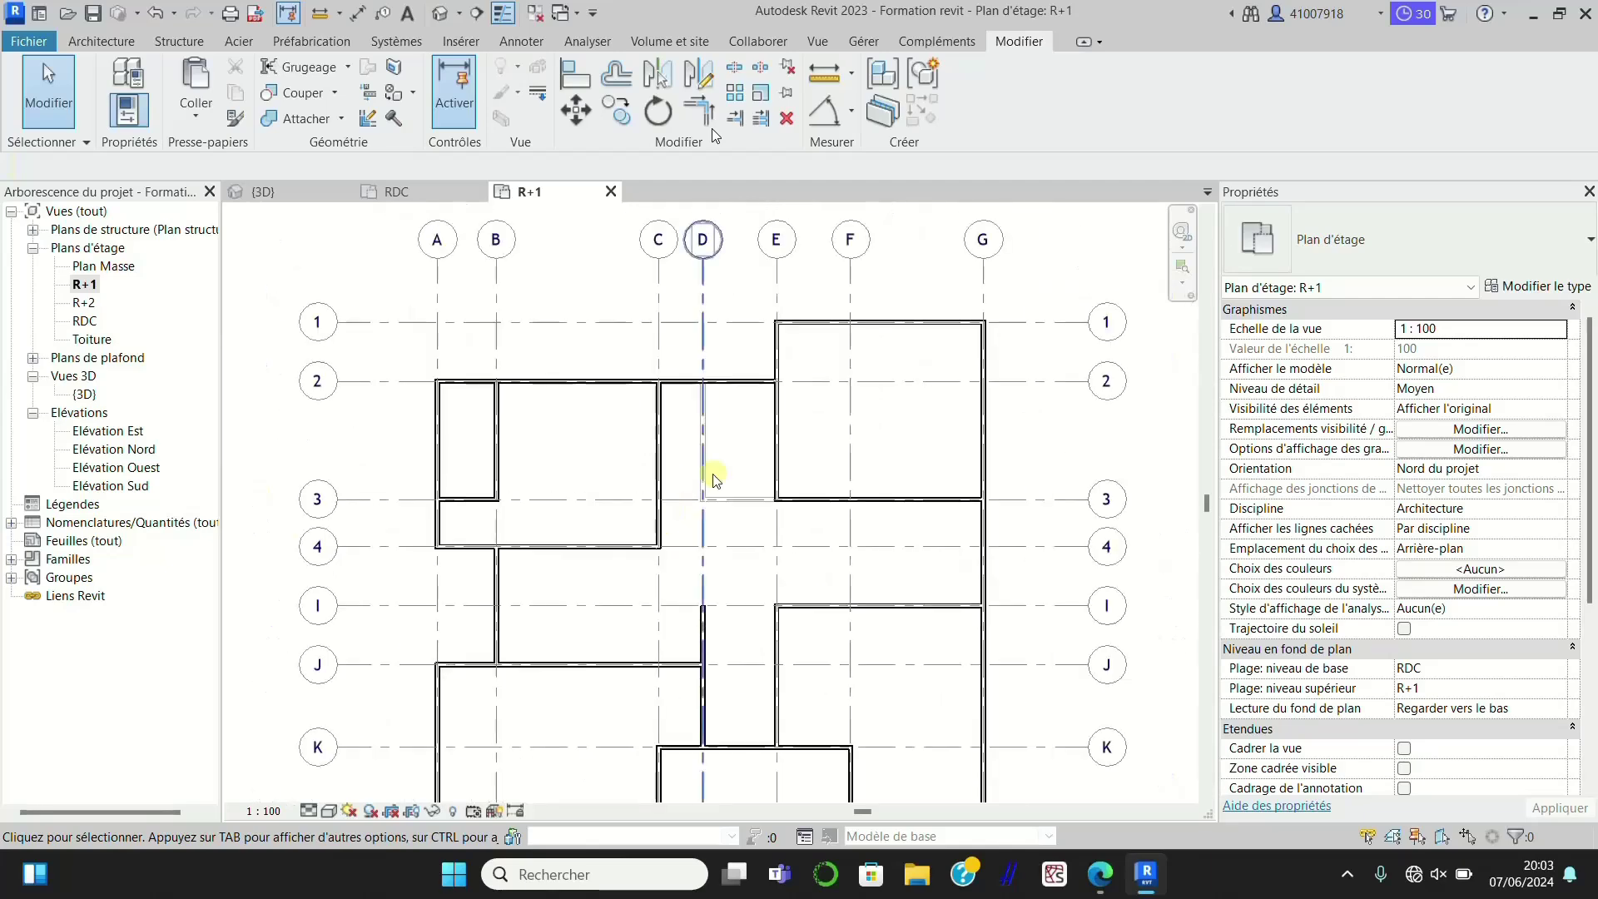
pyautogui.click(576, 77)
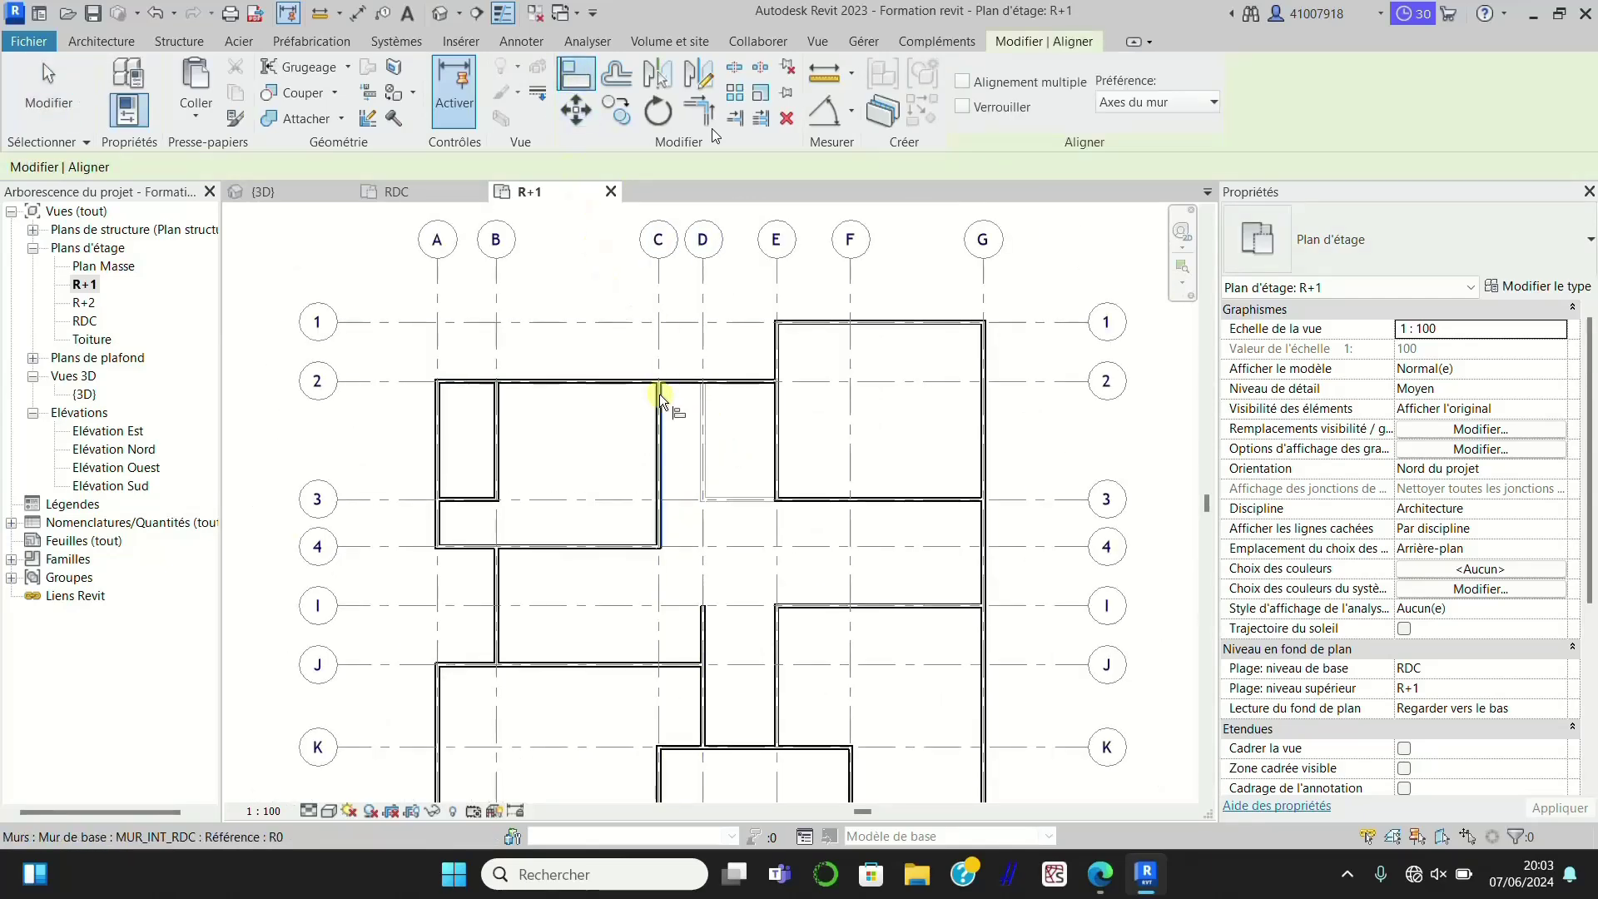
pyautogui.scroll(2, 721, 499)
pyautogui.scroll(2, 720, 492)
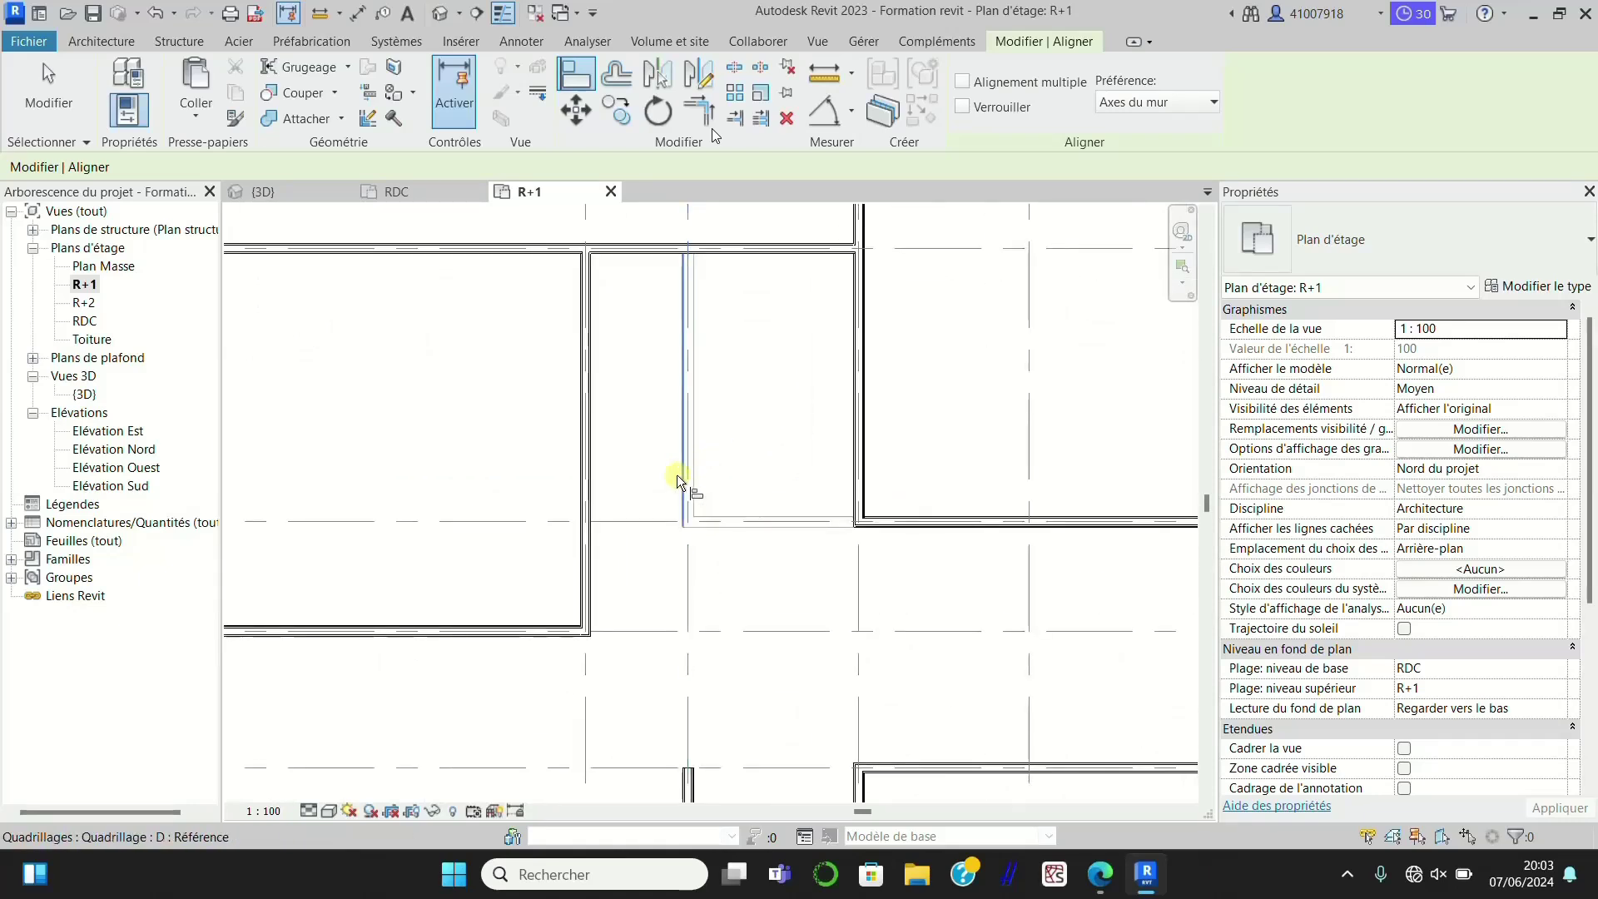
pyautogui.click(677, 476)
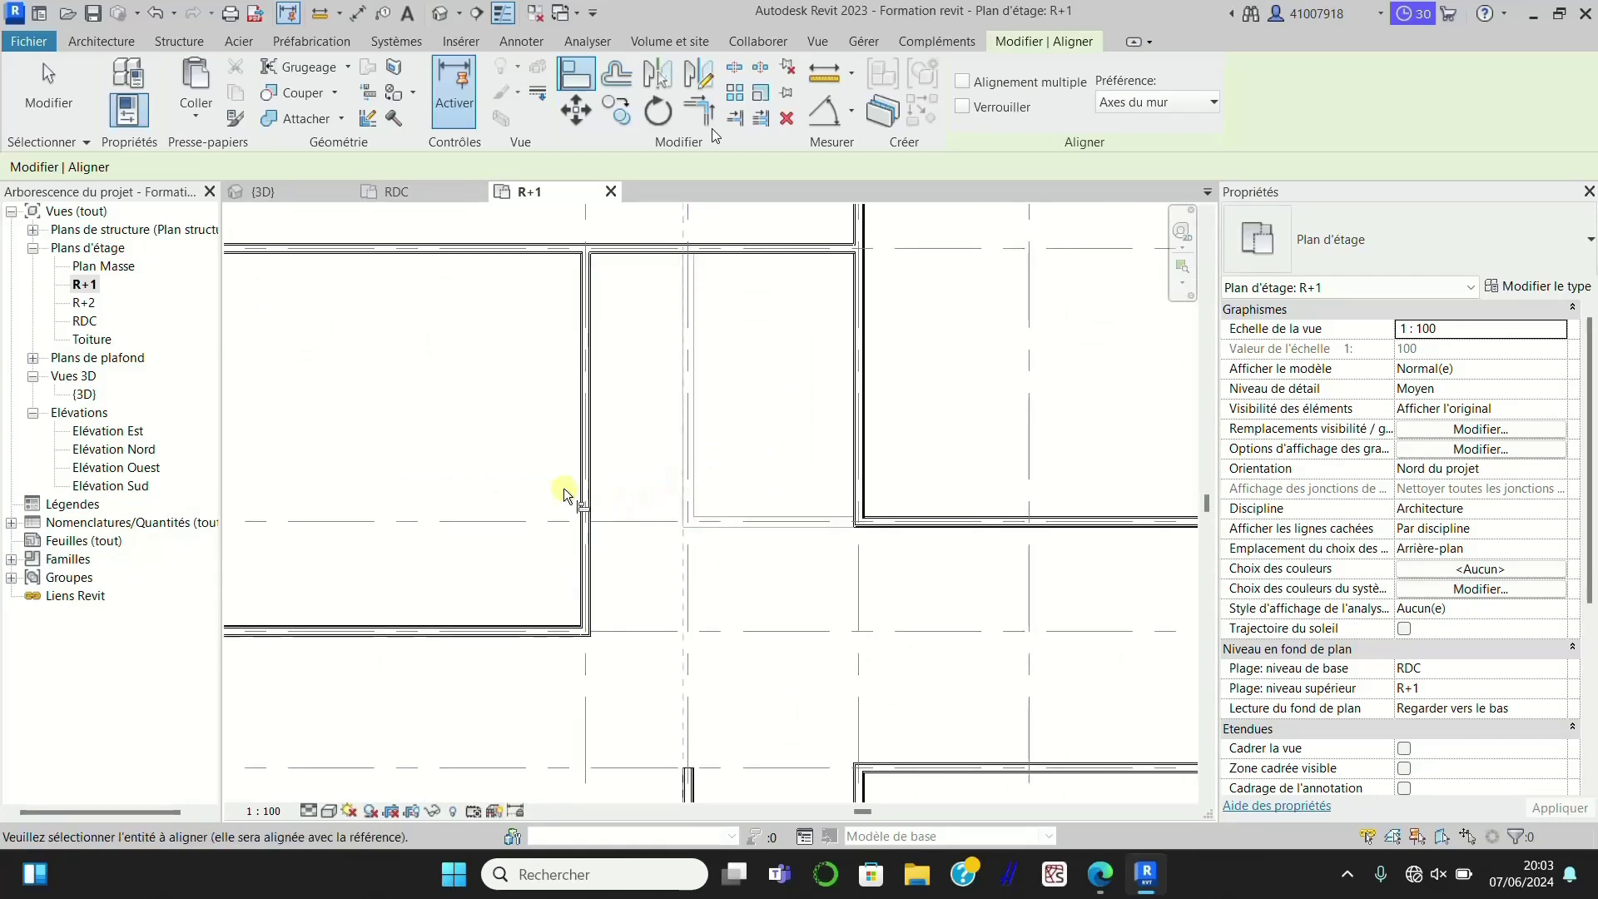
pyautogui.scroll(2, 581, 484)
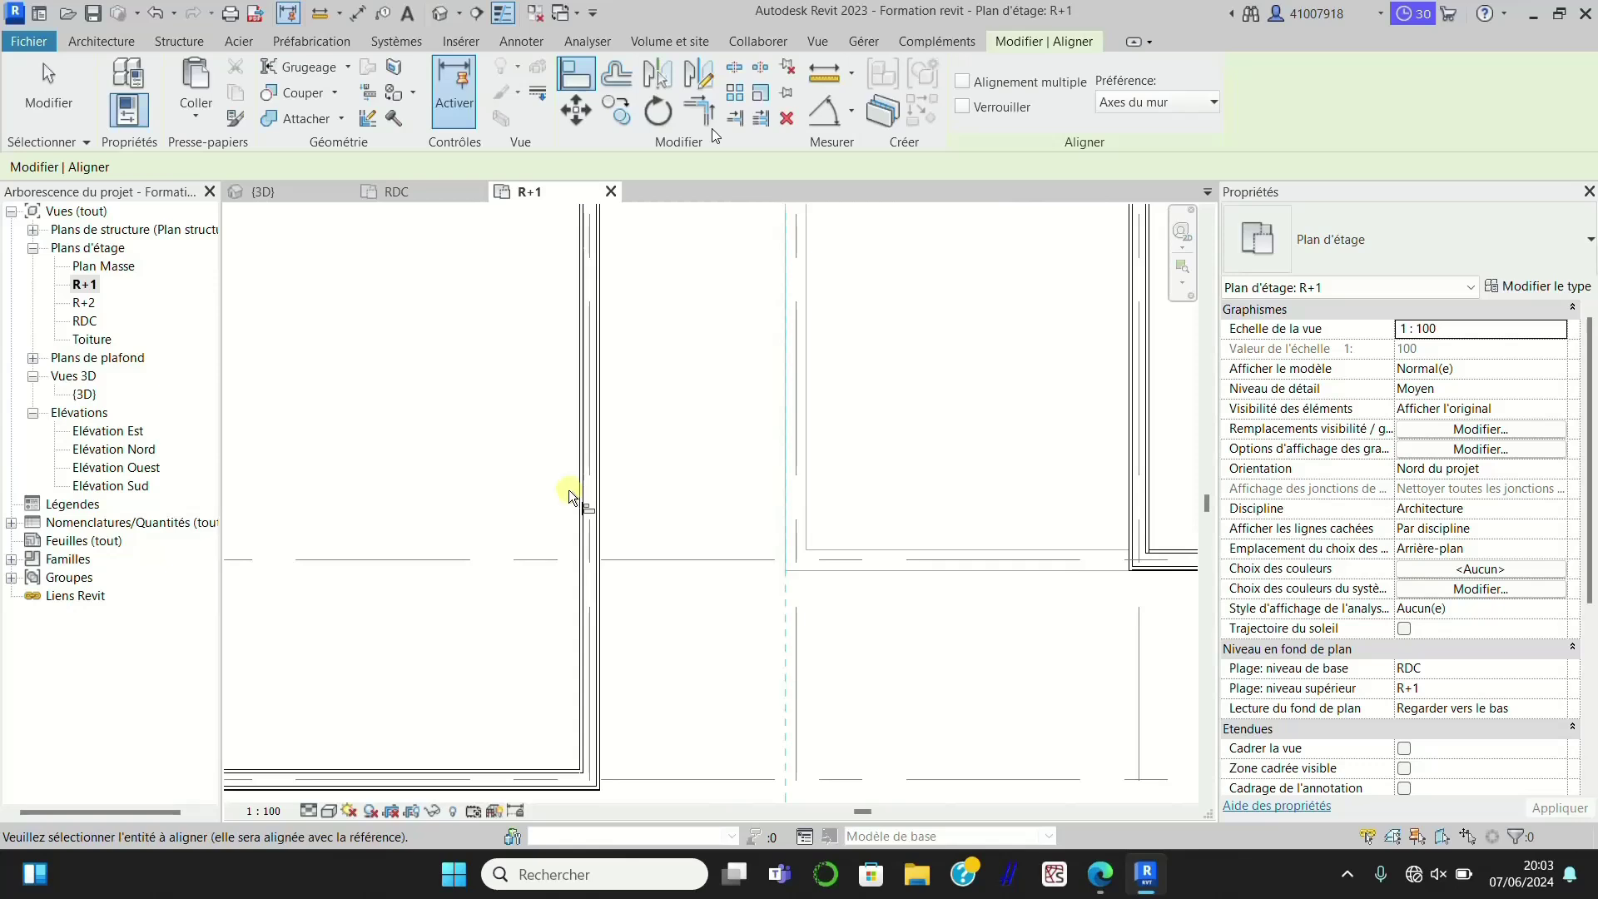
pyautogui.click(574, 494)
pyautogui.scroll(-4, 581, 500)
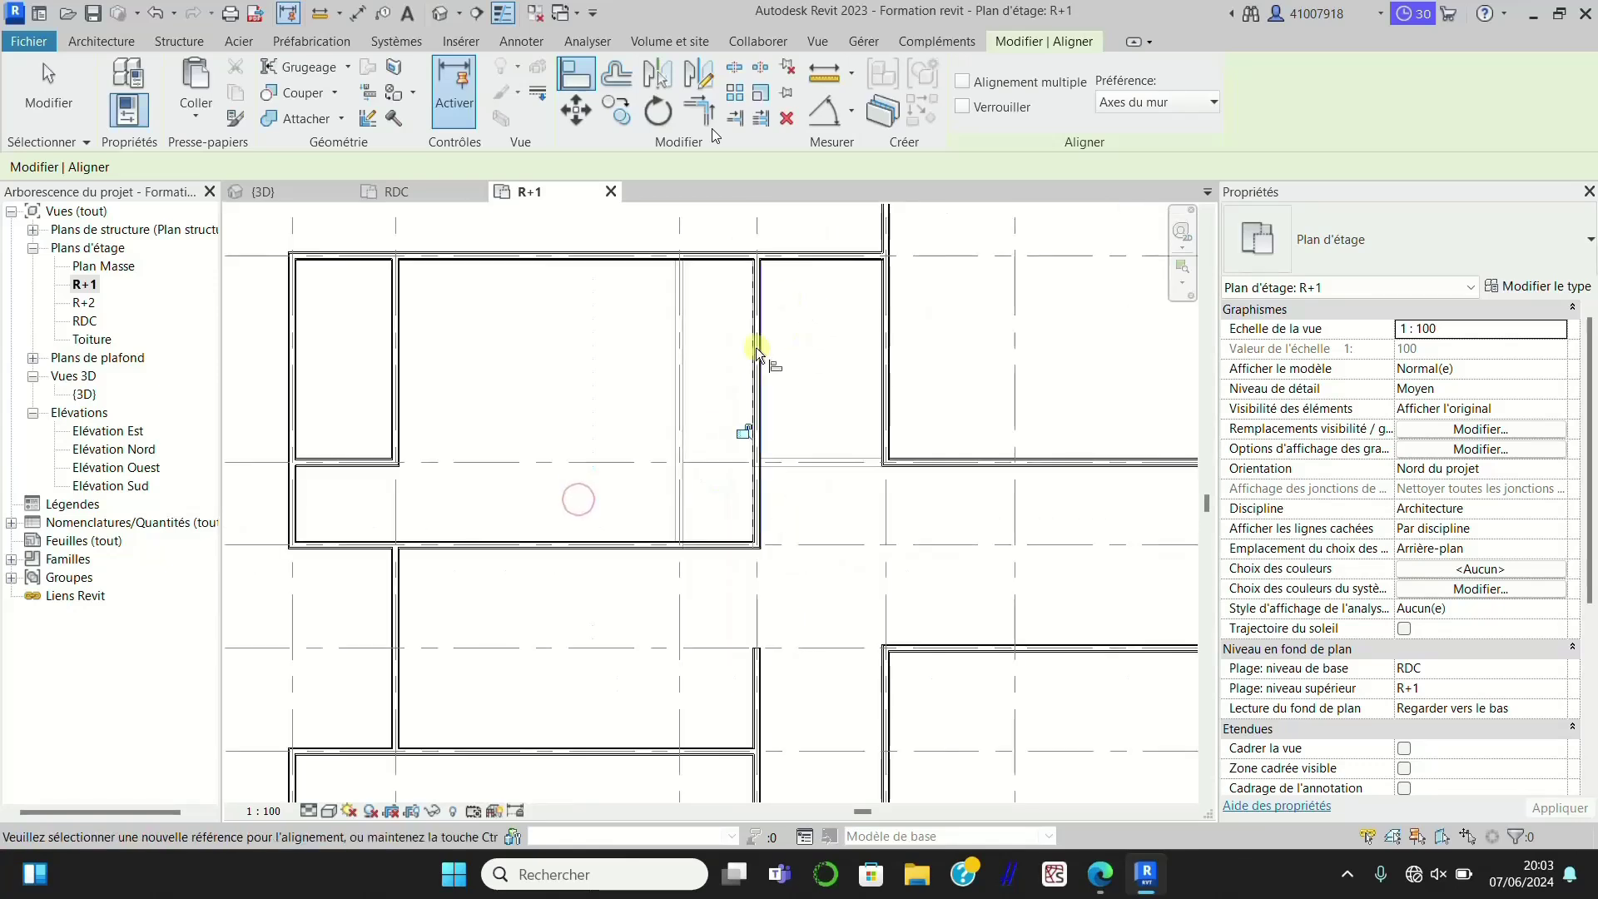
pyautogui.scroll(-2, 837, 483)
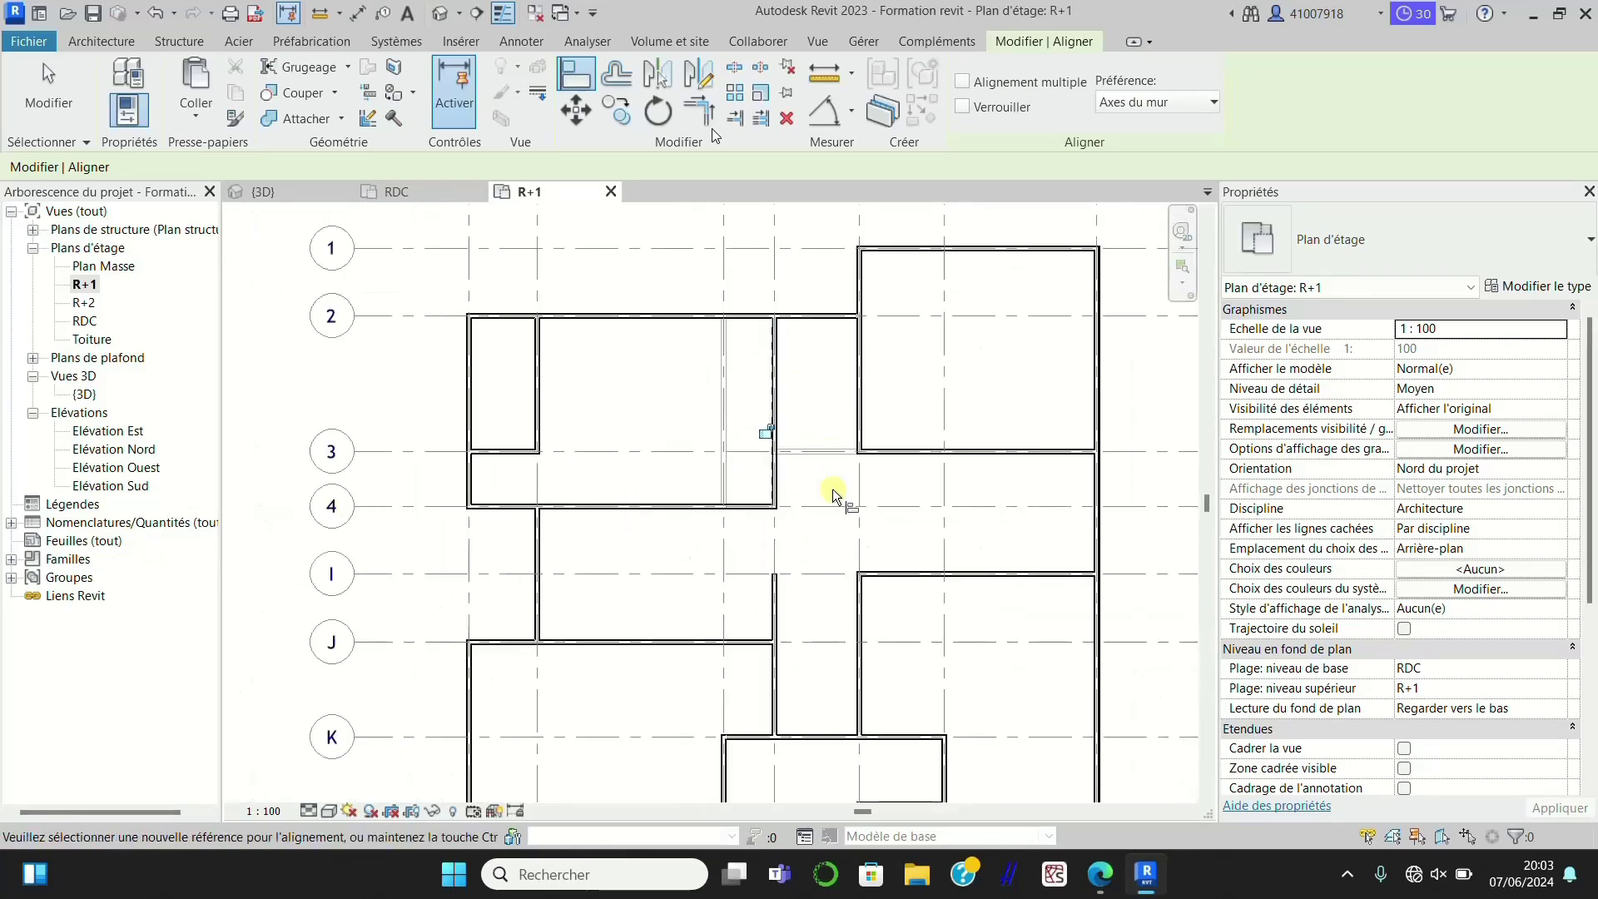
pyautogui.press('Escape')
pyautogui.press('Escape')
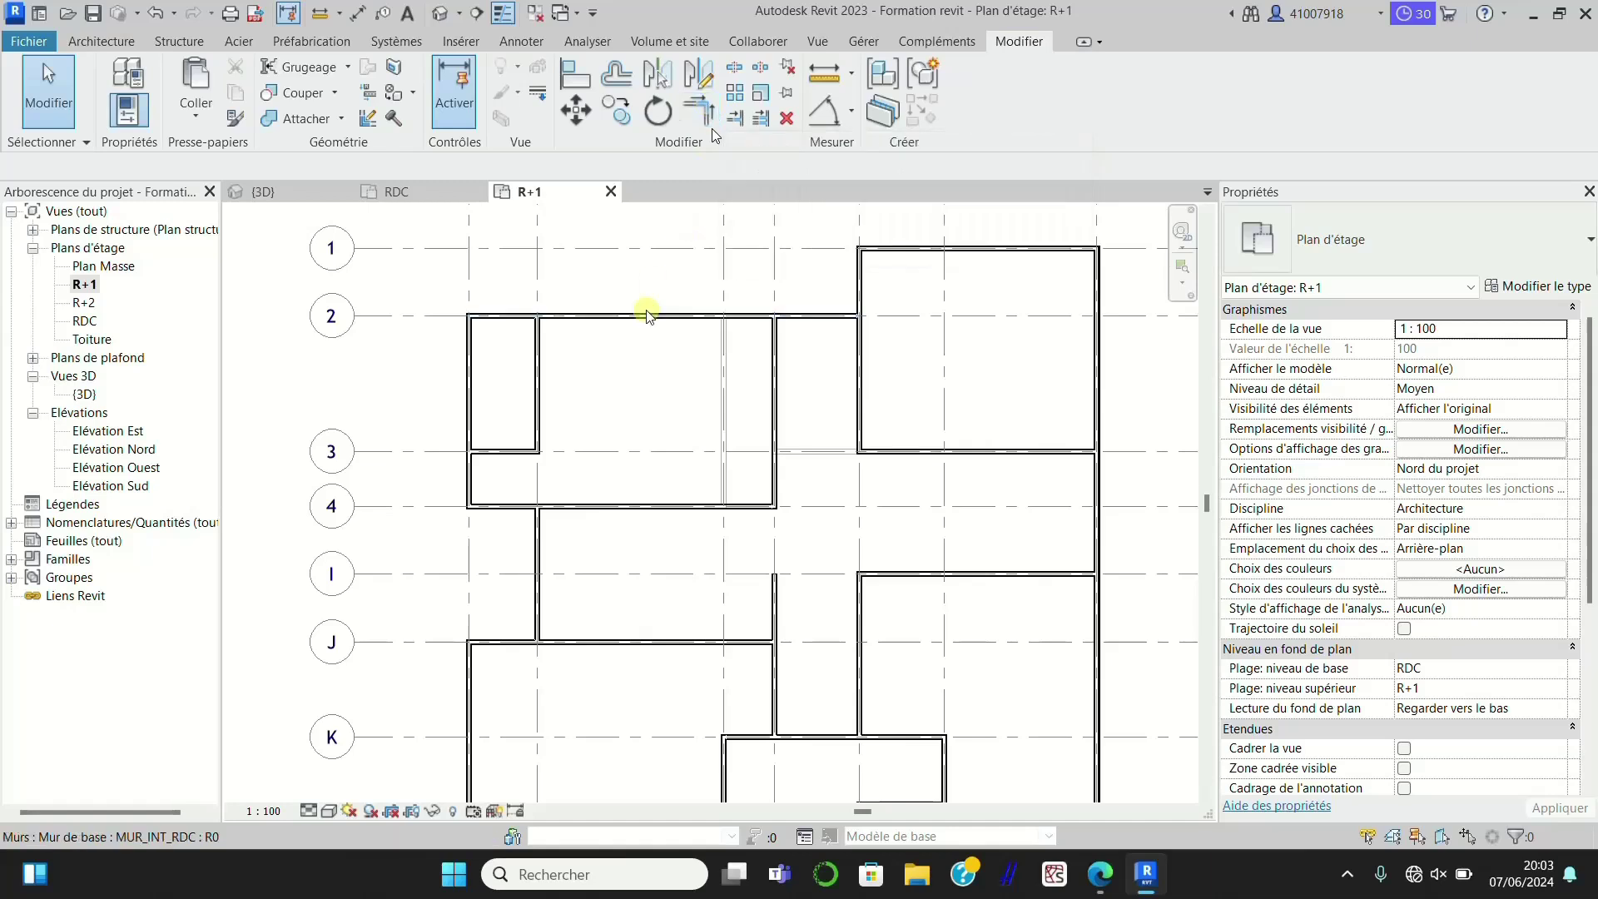
# Step: Trim the grid 2 wall to a corner with the grid B wall, and the grid A wall to a corner with the grid 3 wall
pyautogui.click(713, 104)
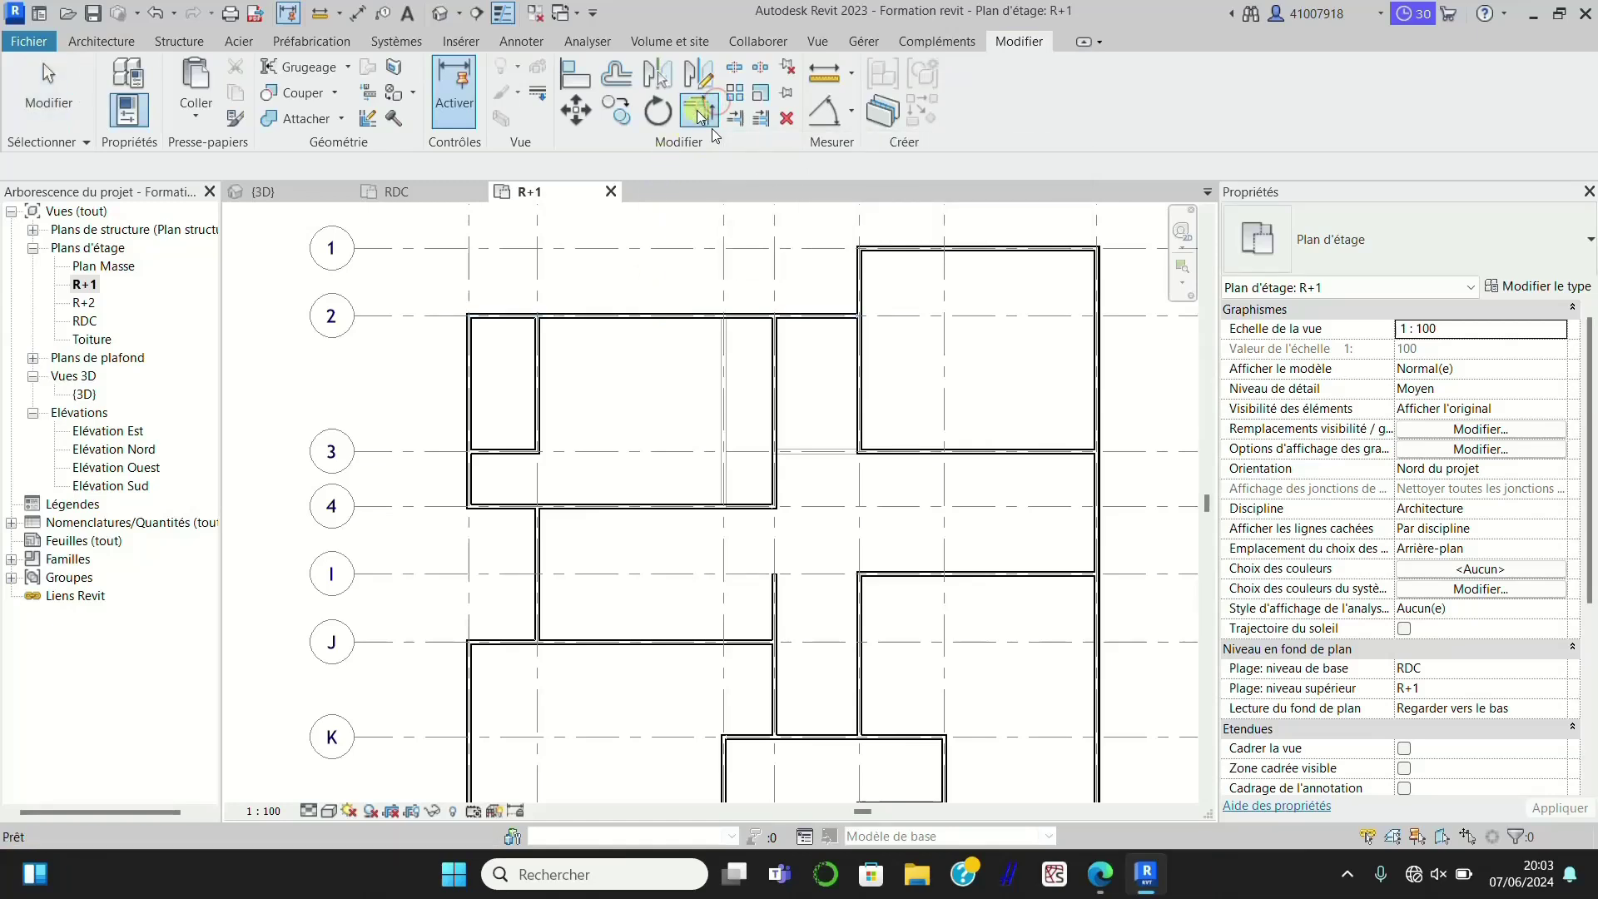
pyautogui.click(615, 317)
pyautogui.click(547, 359)
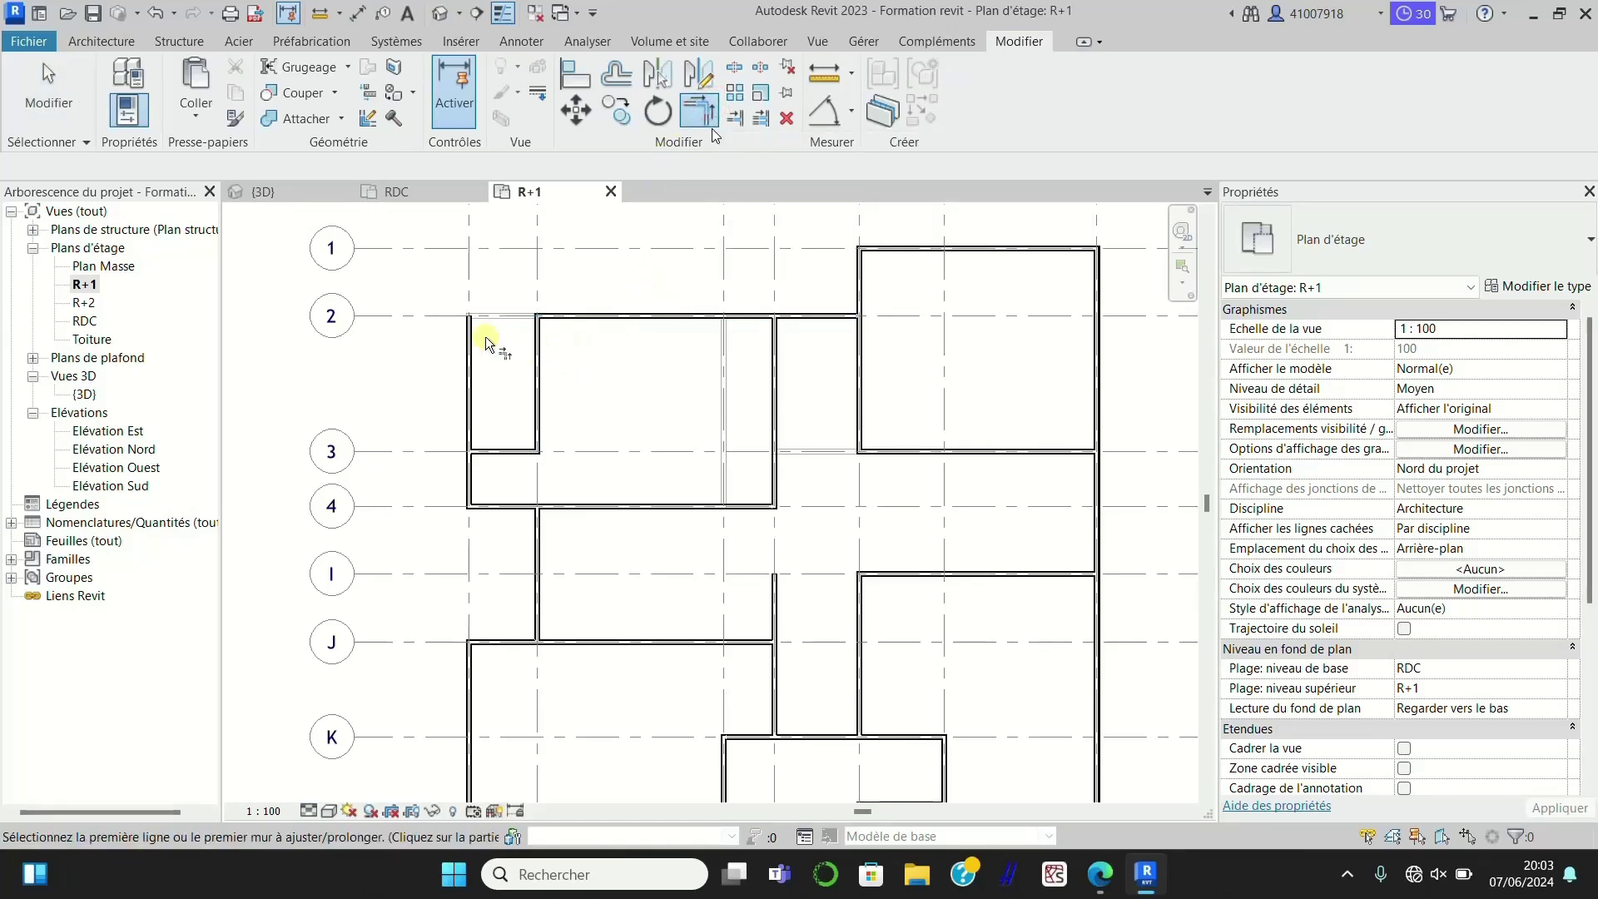
pyautogui.click(467, 471)
pyautogui.scroll(-2, 790, 270)
pyautogui.scroll(1, 568, 267)
pyautogui.scroll(-3, 641, 254)
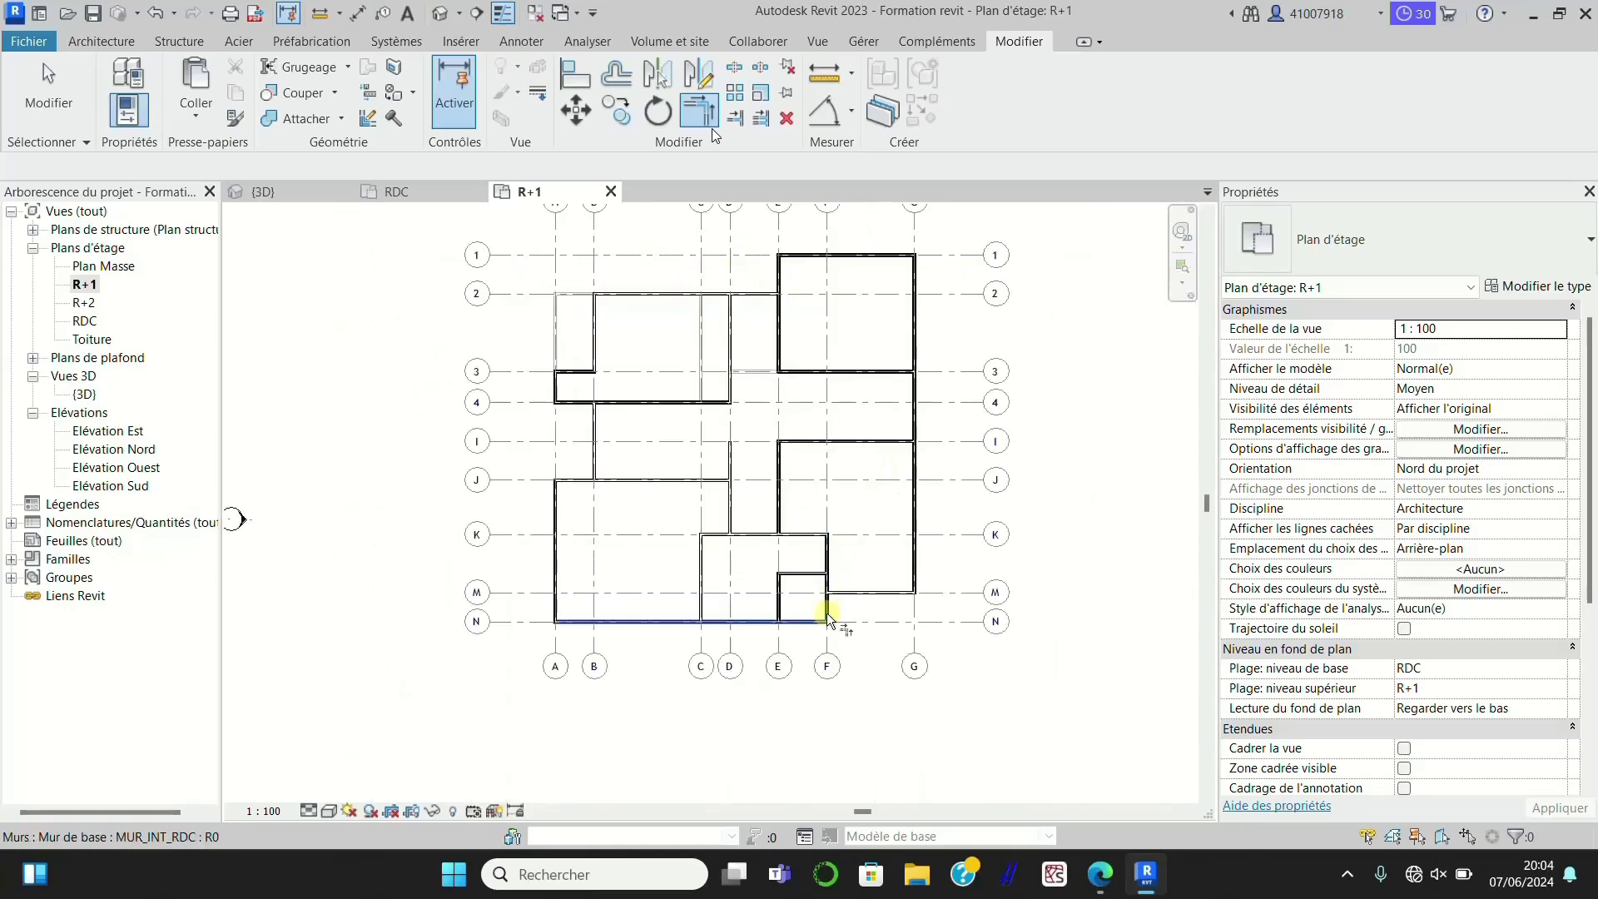
pyautogui.scroll(3, 826, 612)
pyautogui.scroll(-2, 898, 418)
pyautogui.scroll(-1, 827, 431)
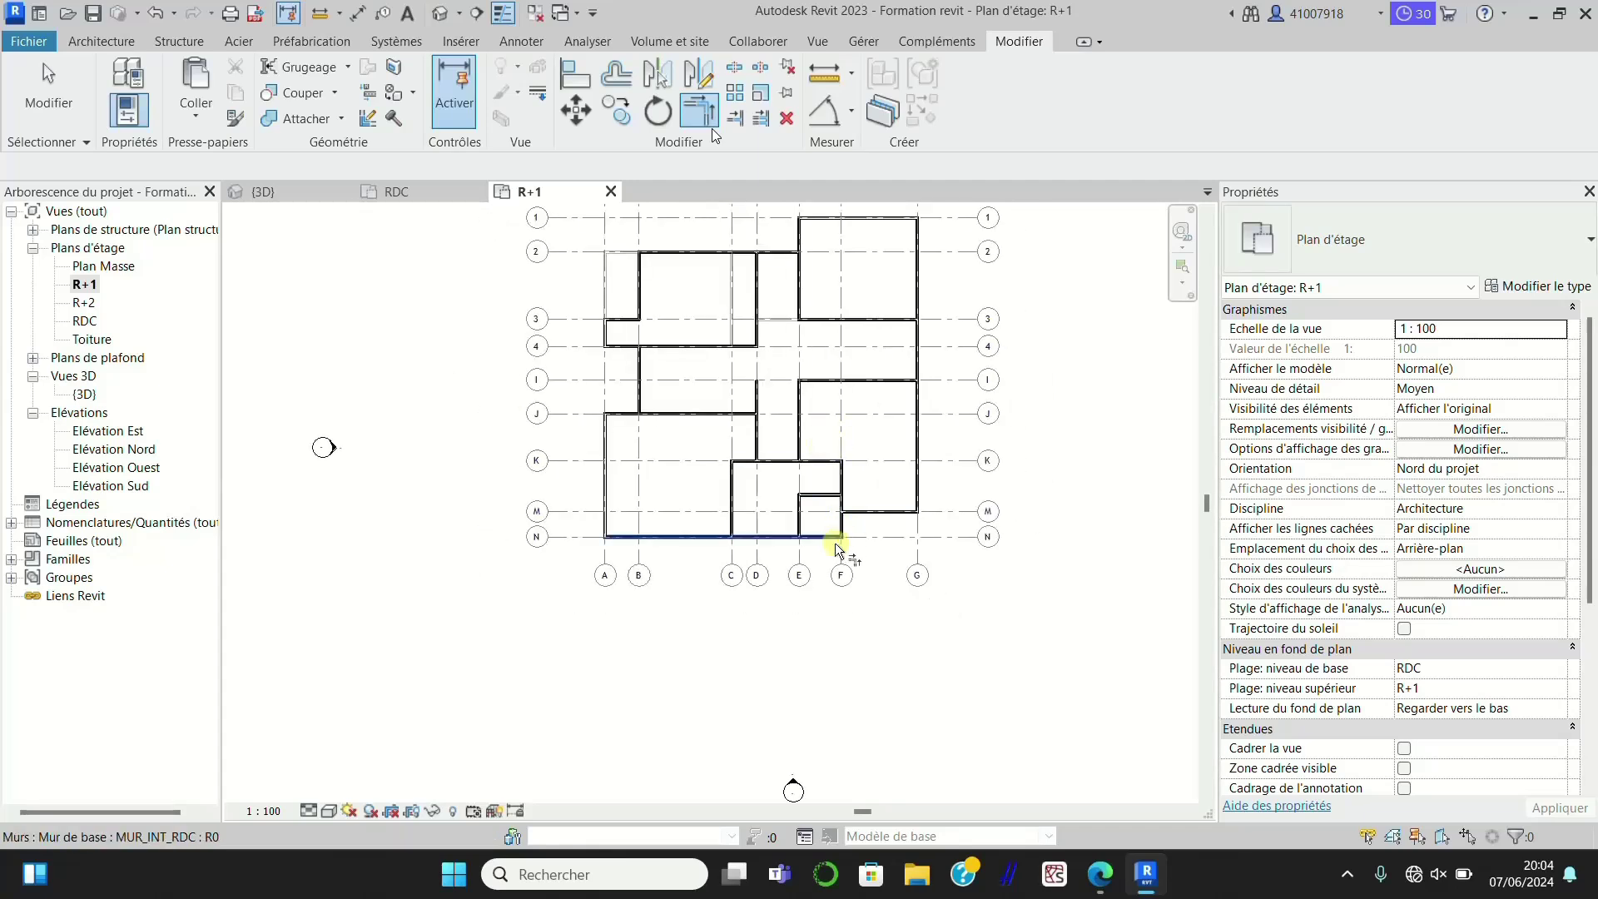
pyautogui.scroll(1, 811, 433)
pyautogui.press('Escape')
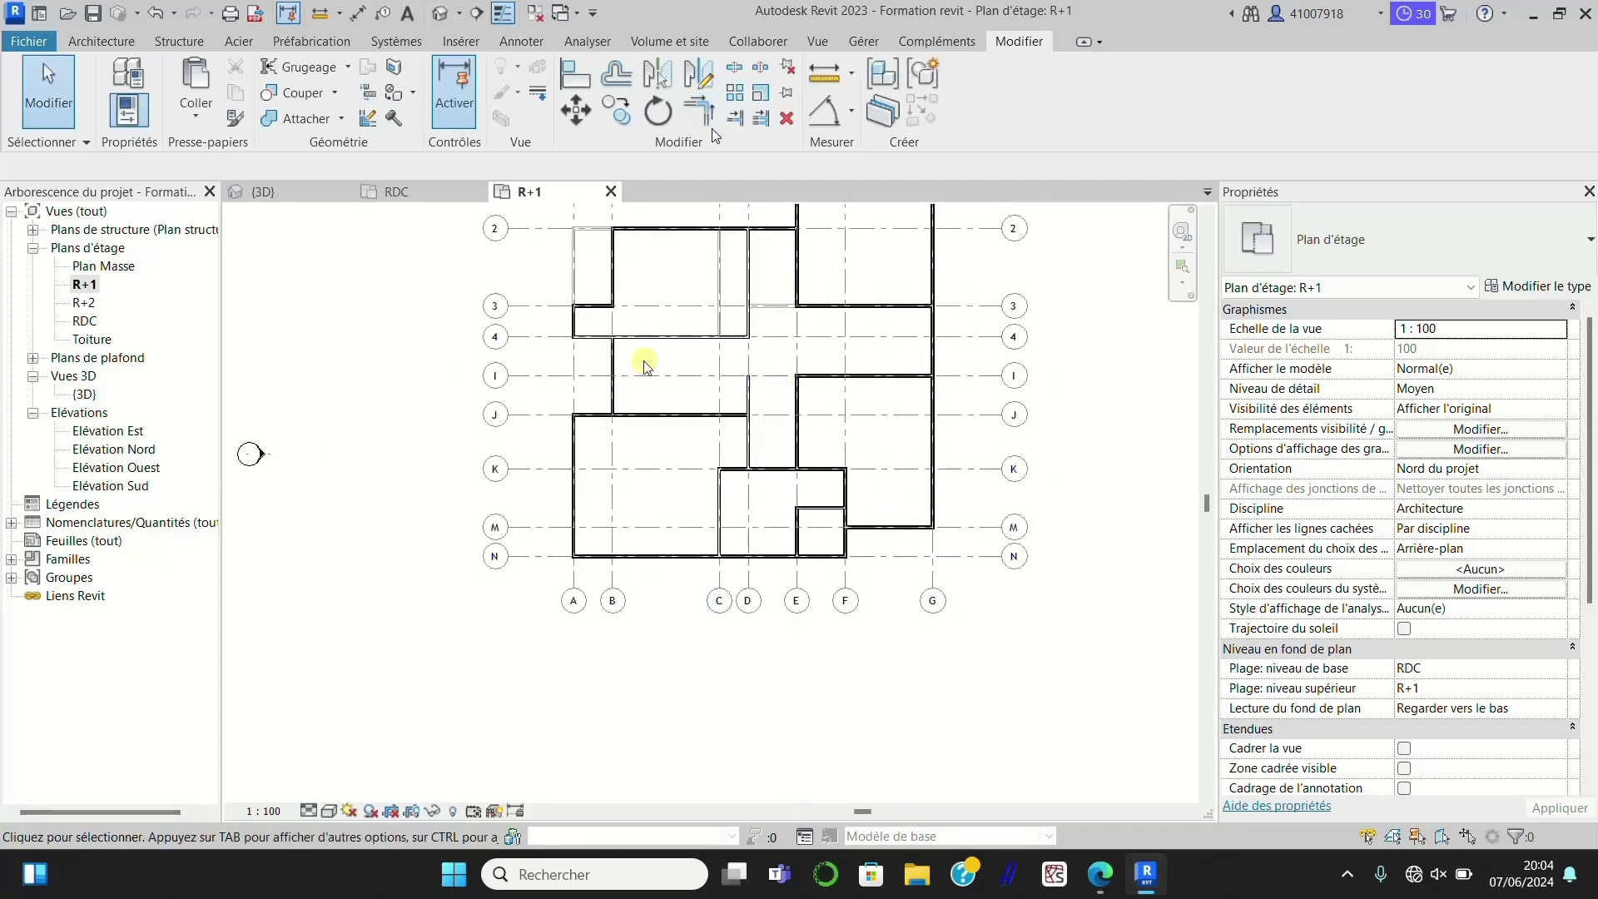
# Step: Delete the grid B wall between grids 4 and J, and extend the grid A wall from grid 4 to the grid J wall
pyautogui.click(606, 363)
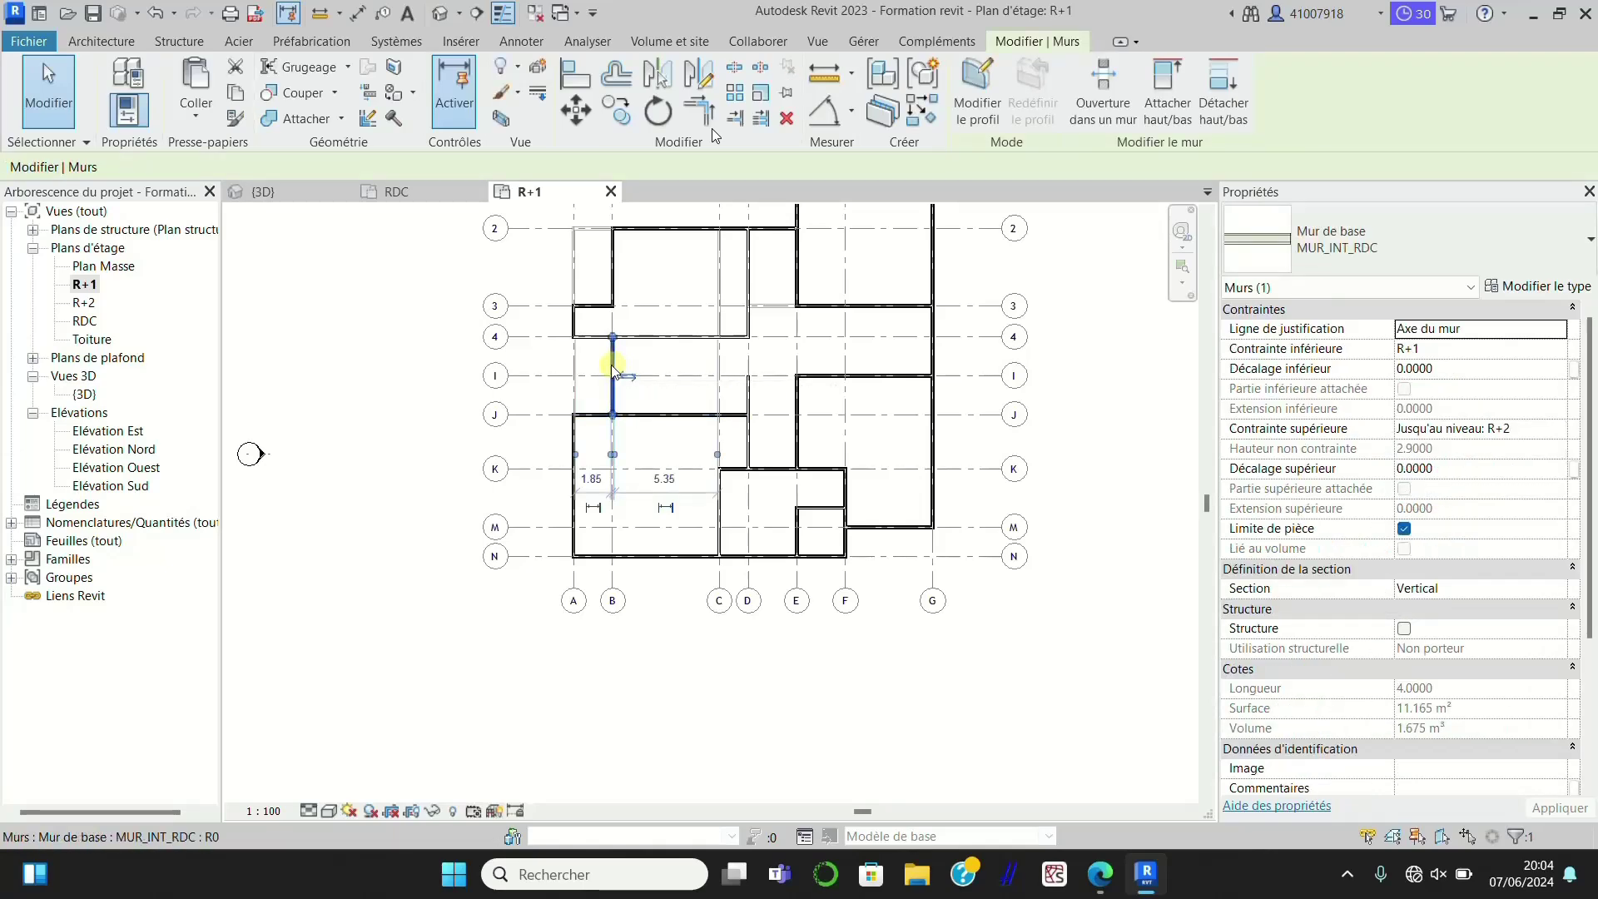
pyautogui.press('Escape')
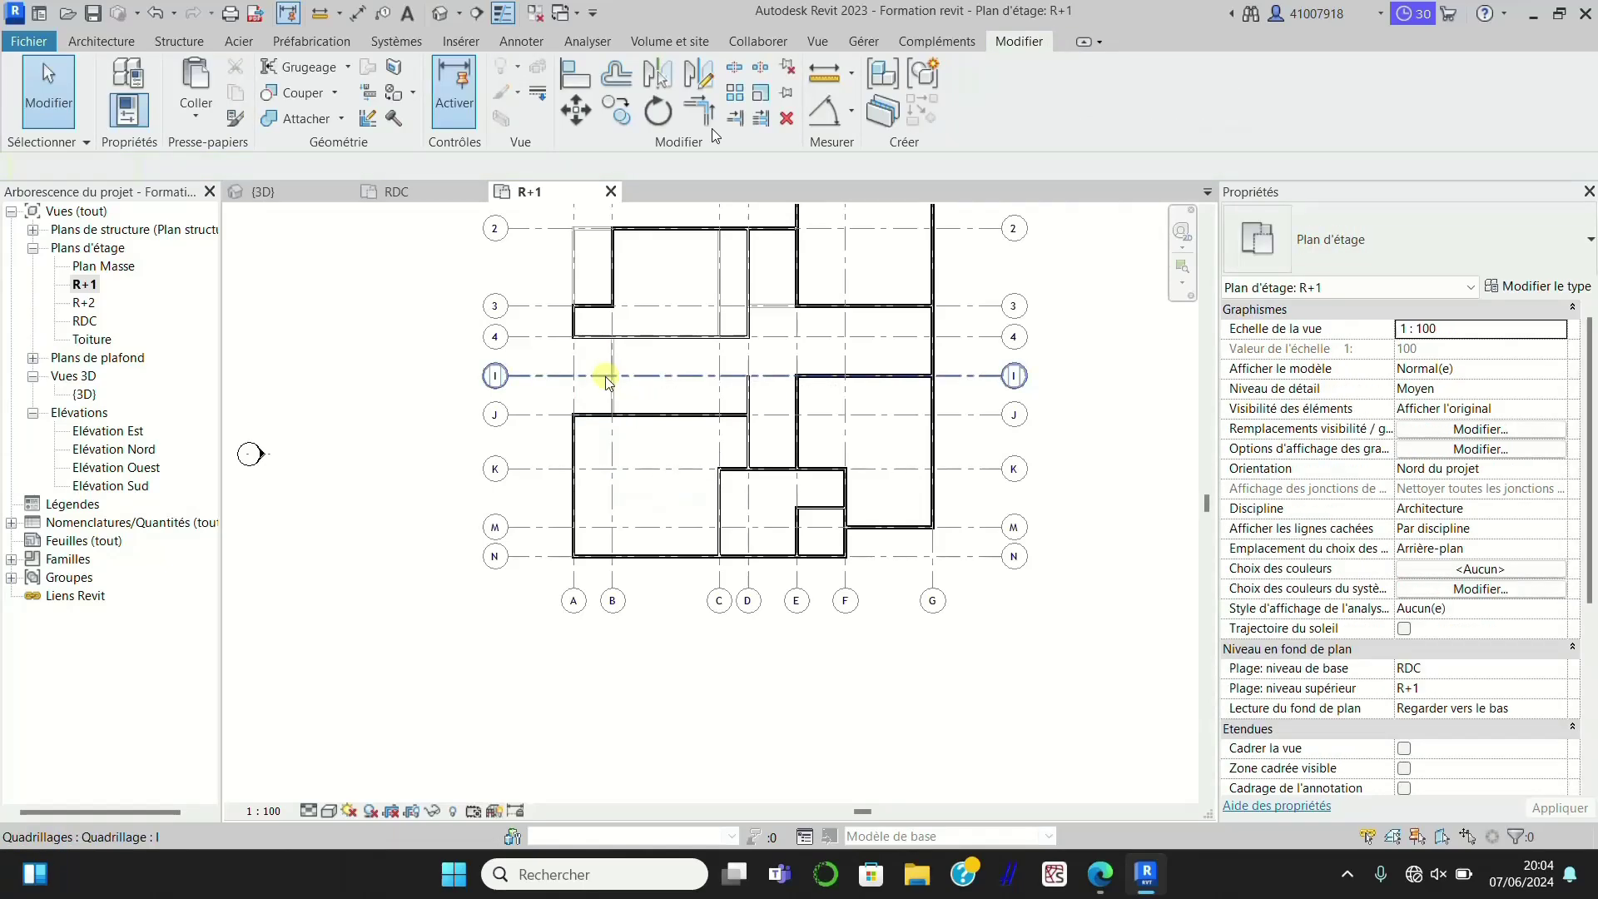
pyautogui.click(578, 336)
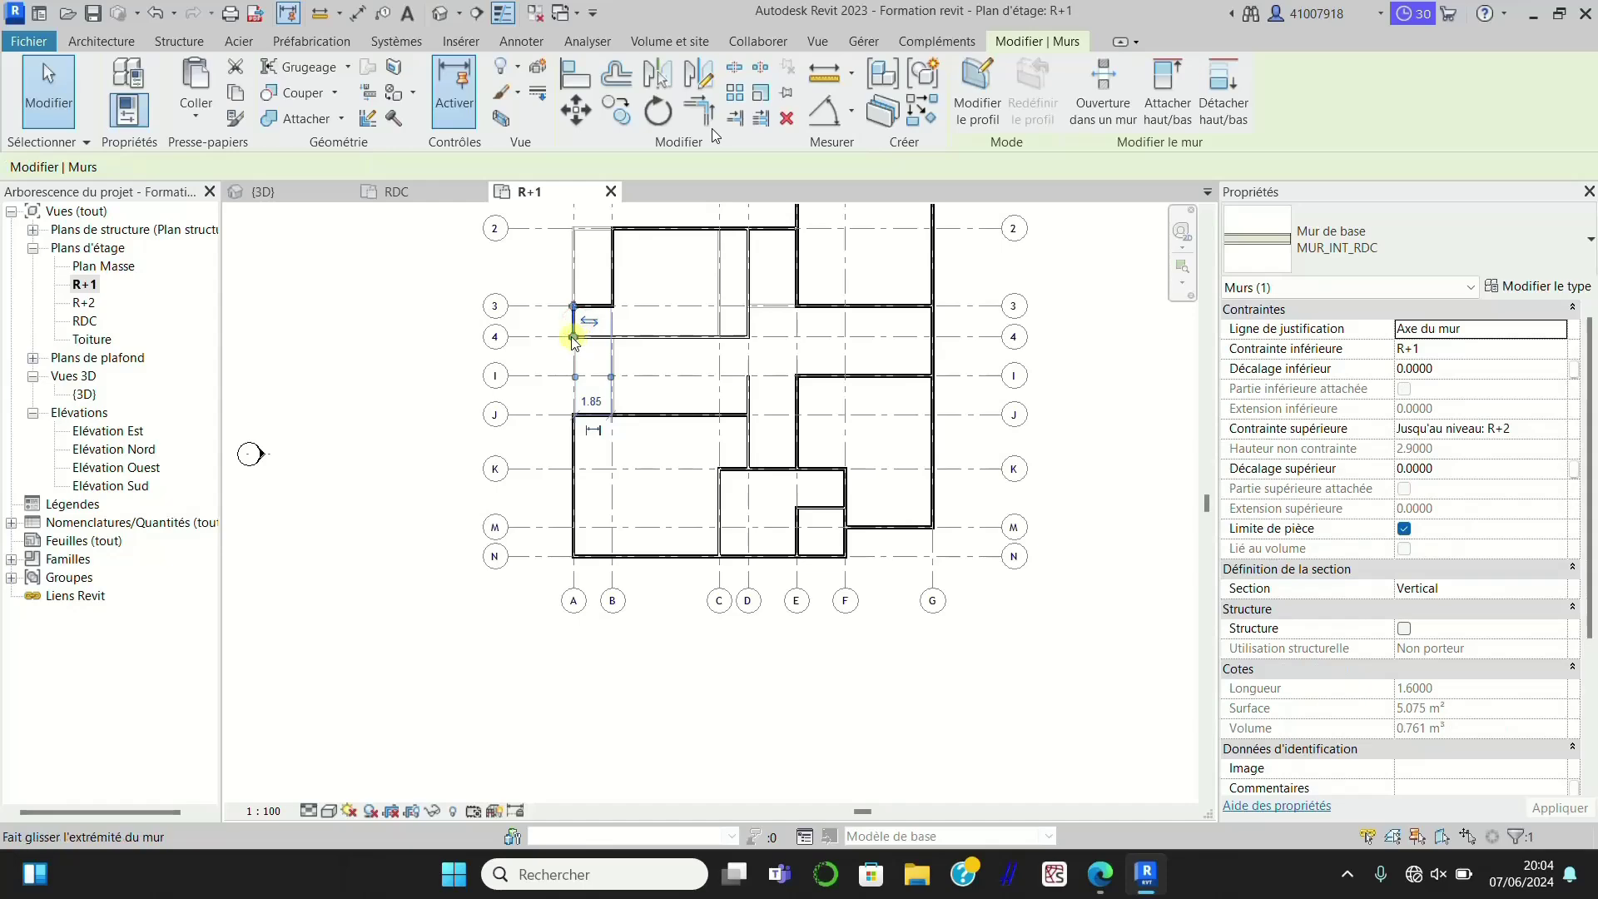
pyautogui.moveTo(574, 338); pyautogui.dragTo(574, 413)
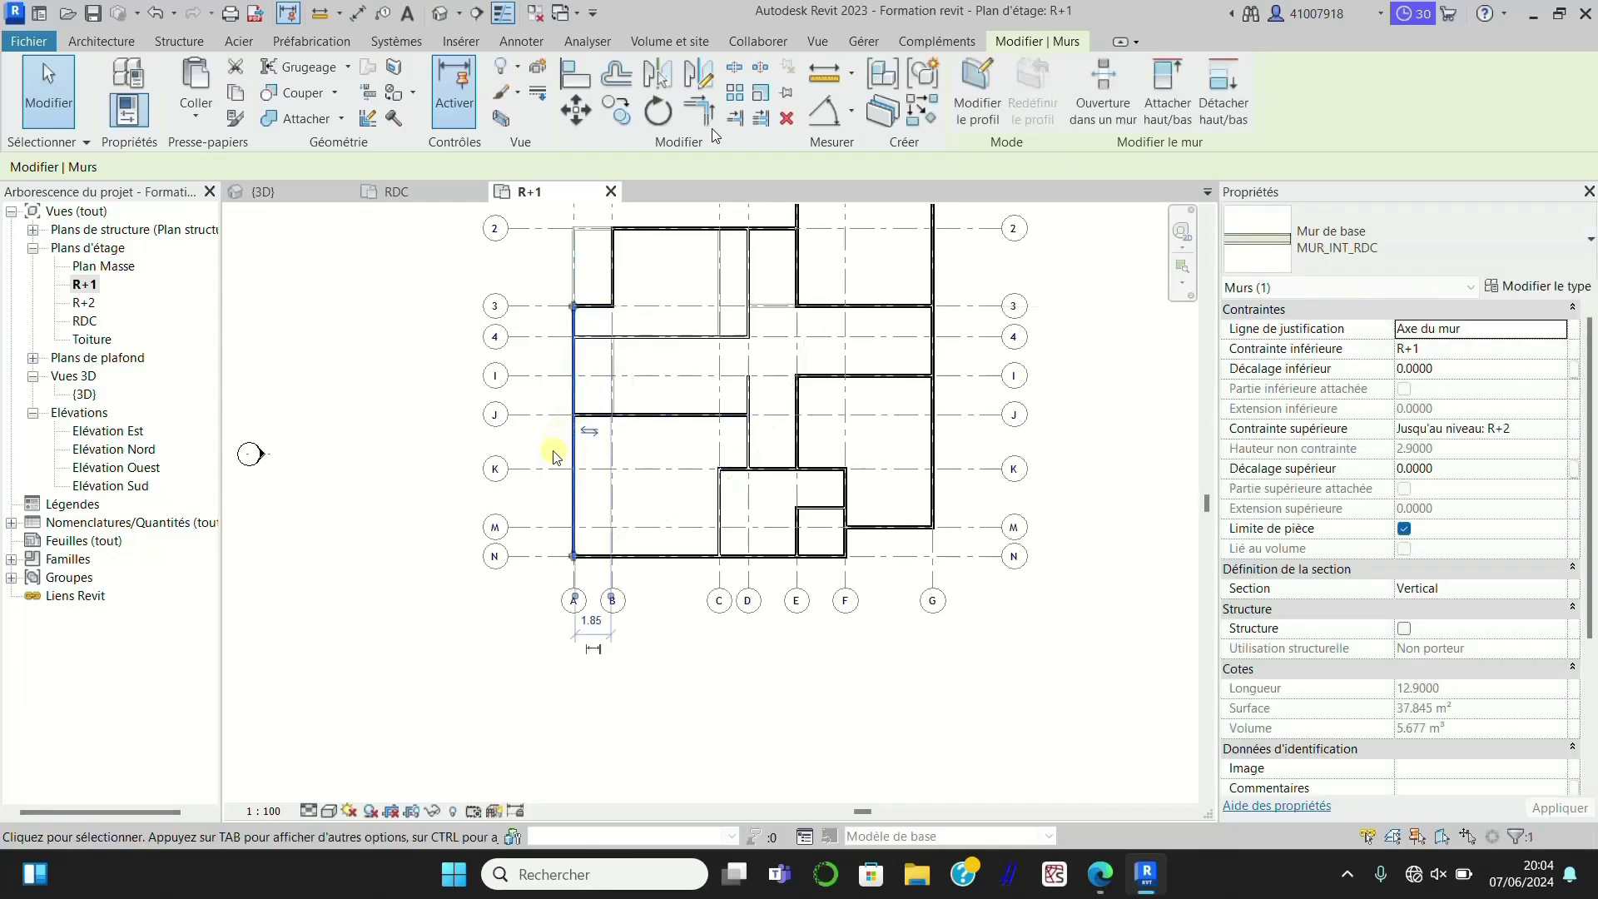
pyautogui.press('Escape')
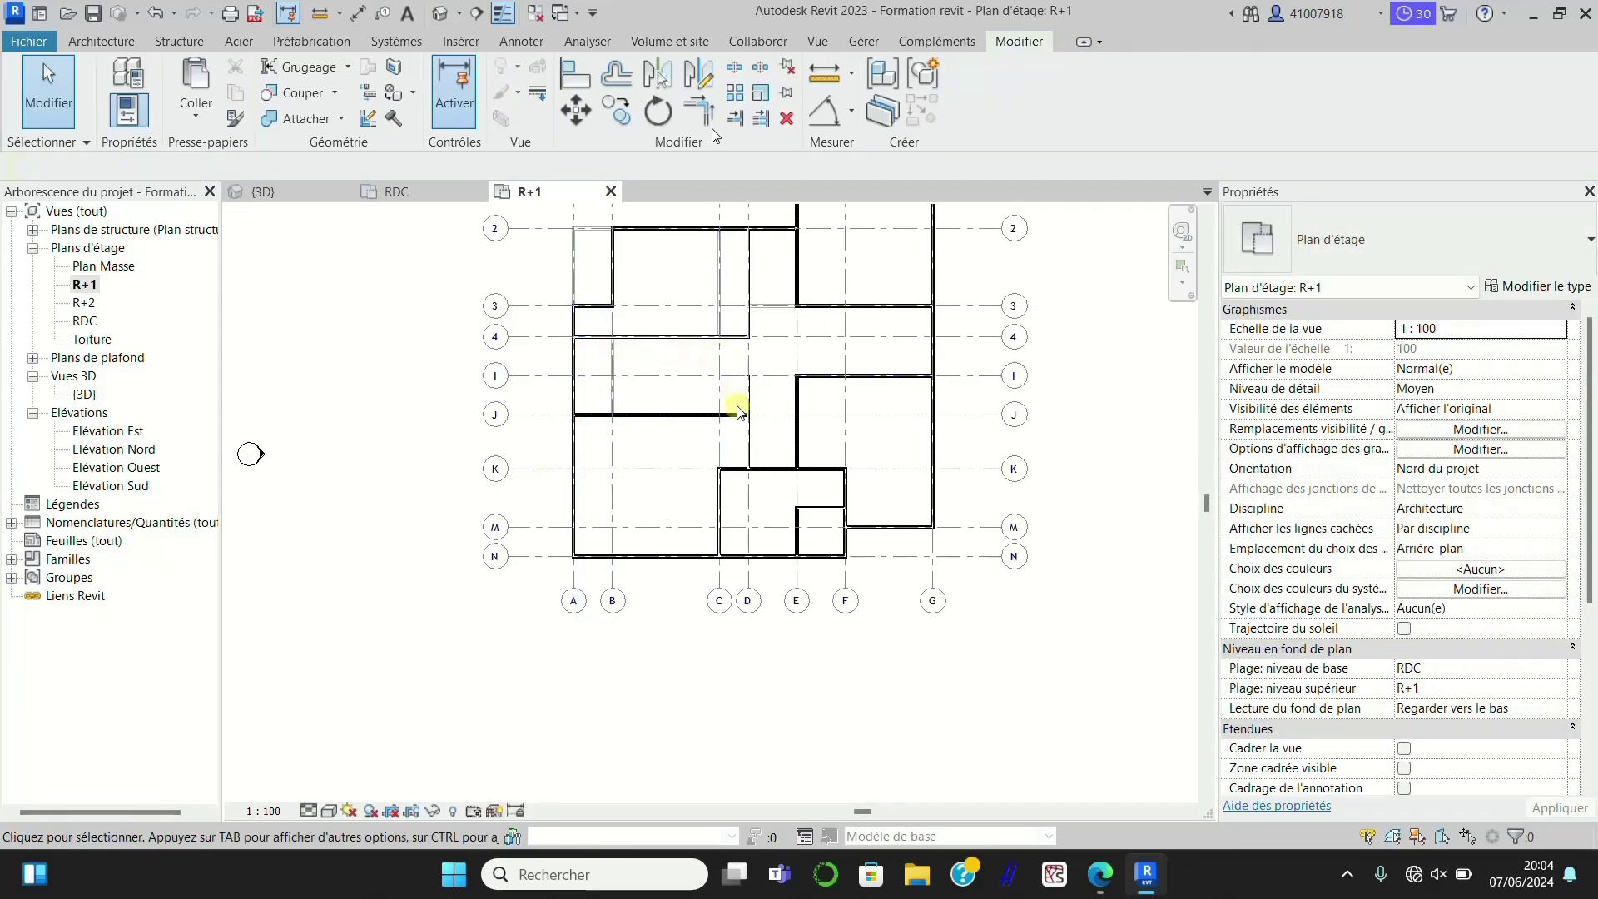
# Step: Extend the grid D wall from its free end at grid I up to the grid 4 wall, closing the gap
pyautogui.scroll(1, 666, 373)
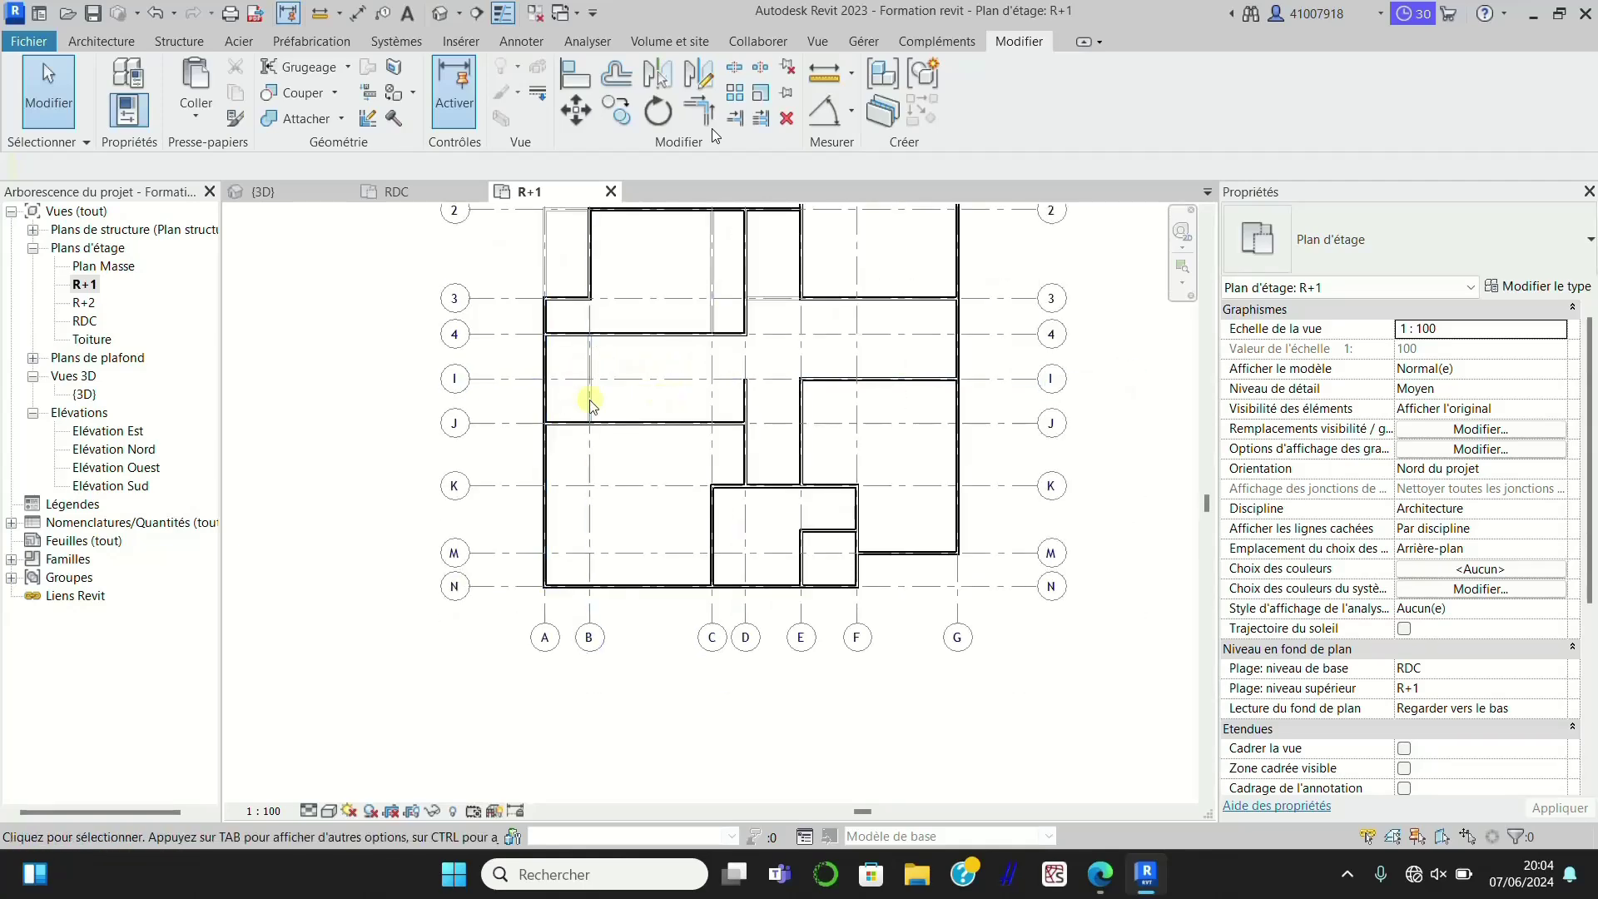
pyautogui.scroll(-1, 574, 403)
pyautogui.scroll(1, 726, 447)
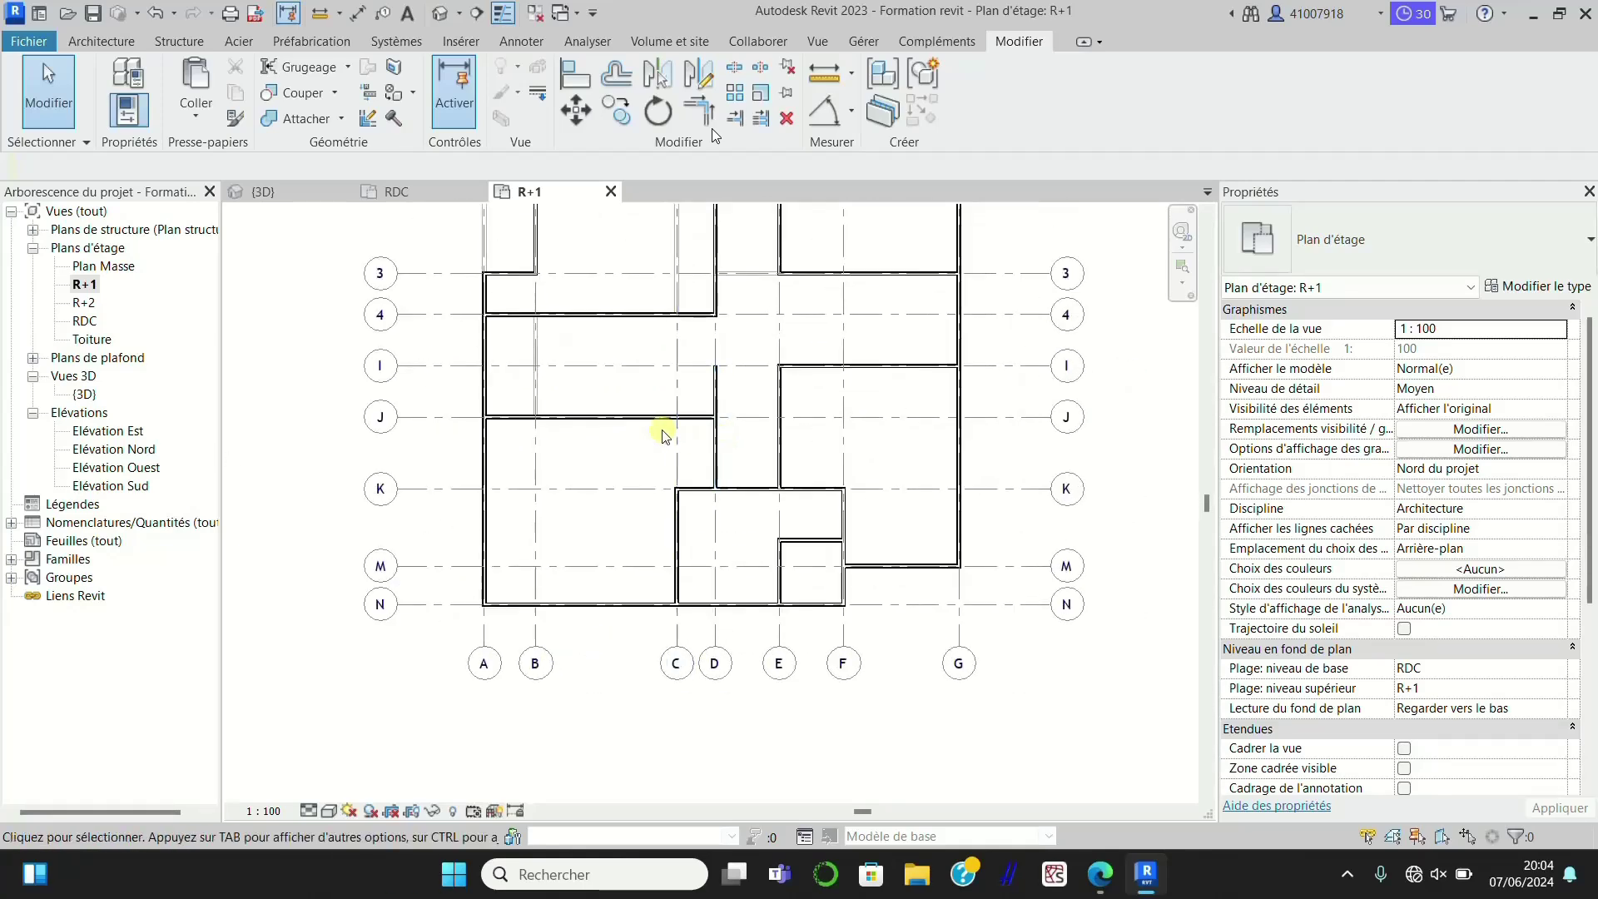
pyautogui.click(716, 374)
pyautogui.moveTo(715, 368); pyautogui.dragTo(713, 314)
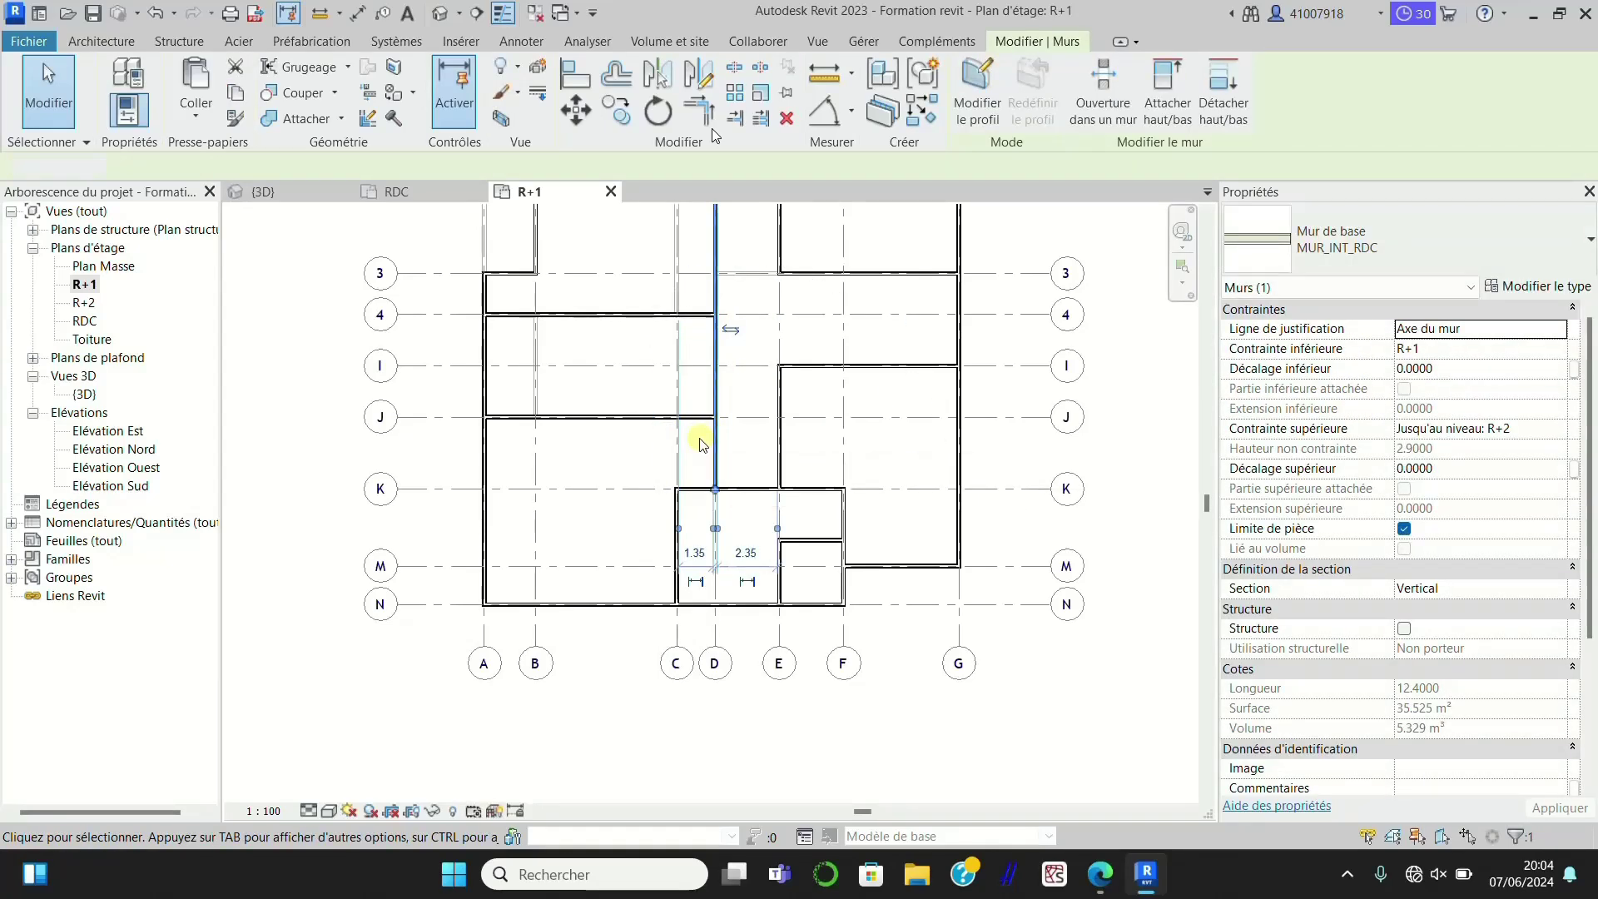
pyautogui.click(699, 444)
# Step: Delete the two partition walls enclosing the small corner room between grids E and F, next to grid N
pyautogui.scroll(2, 707, 325)
pyautogui.scroll(-2, 685, 359)
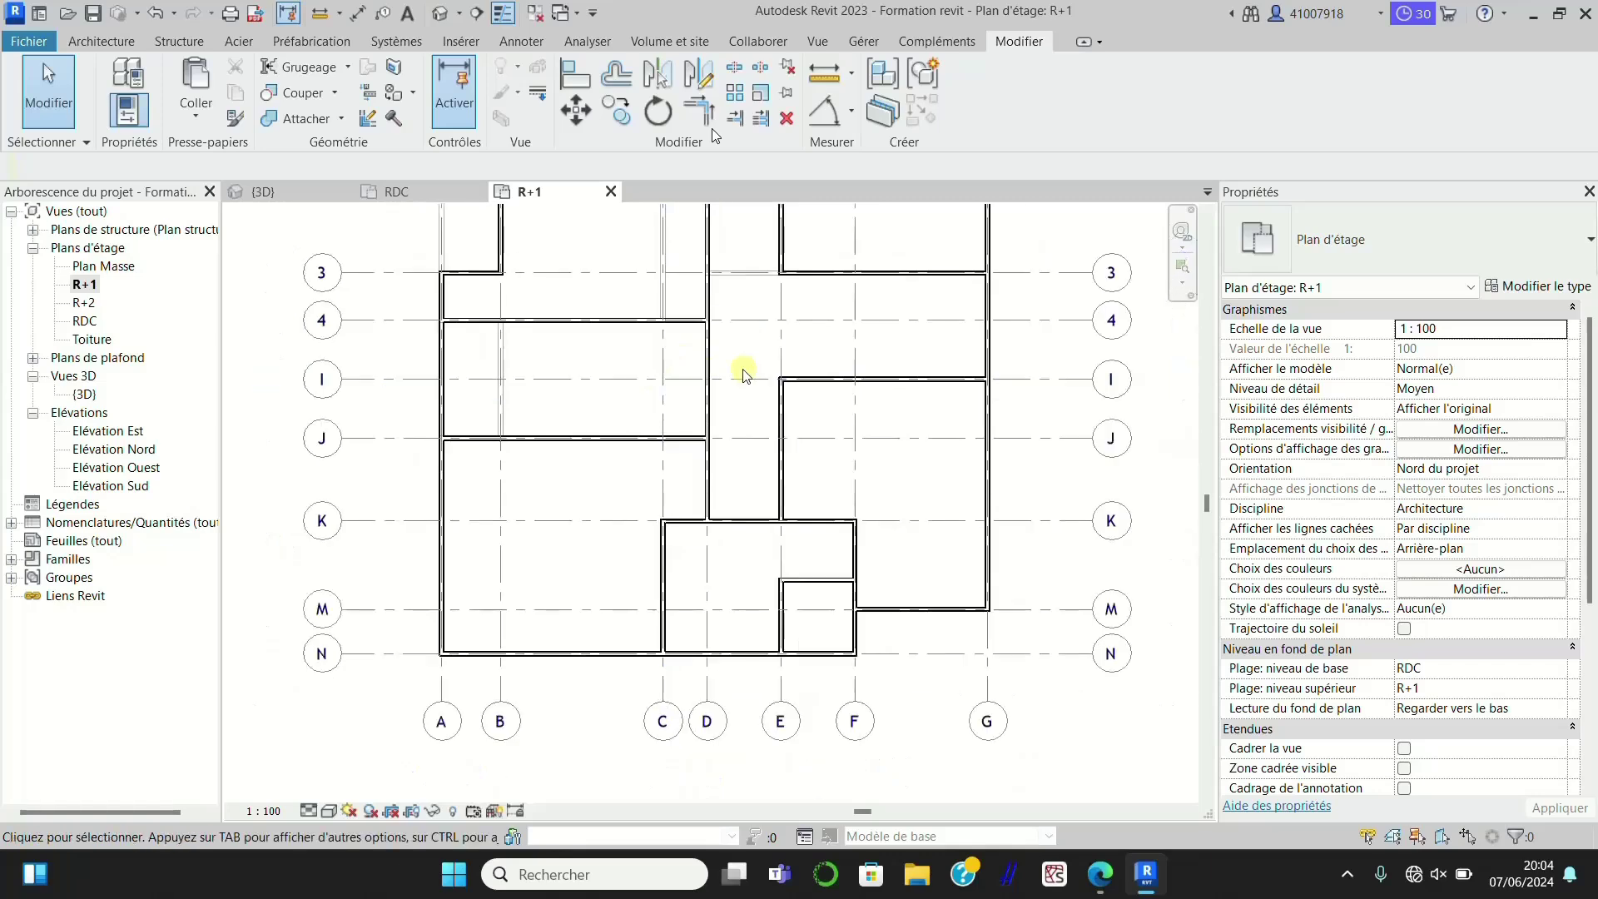
pyautogui.scroll(2, 742, 367)
pyautogui.scroll(-2, 764, 360)
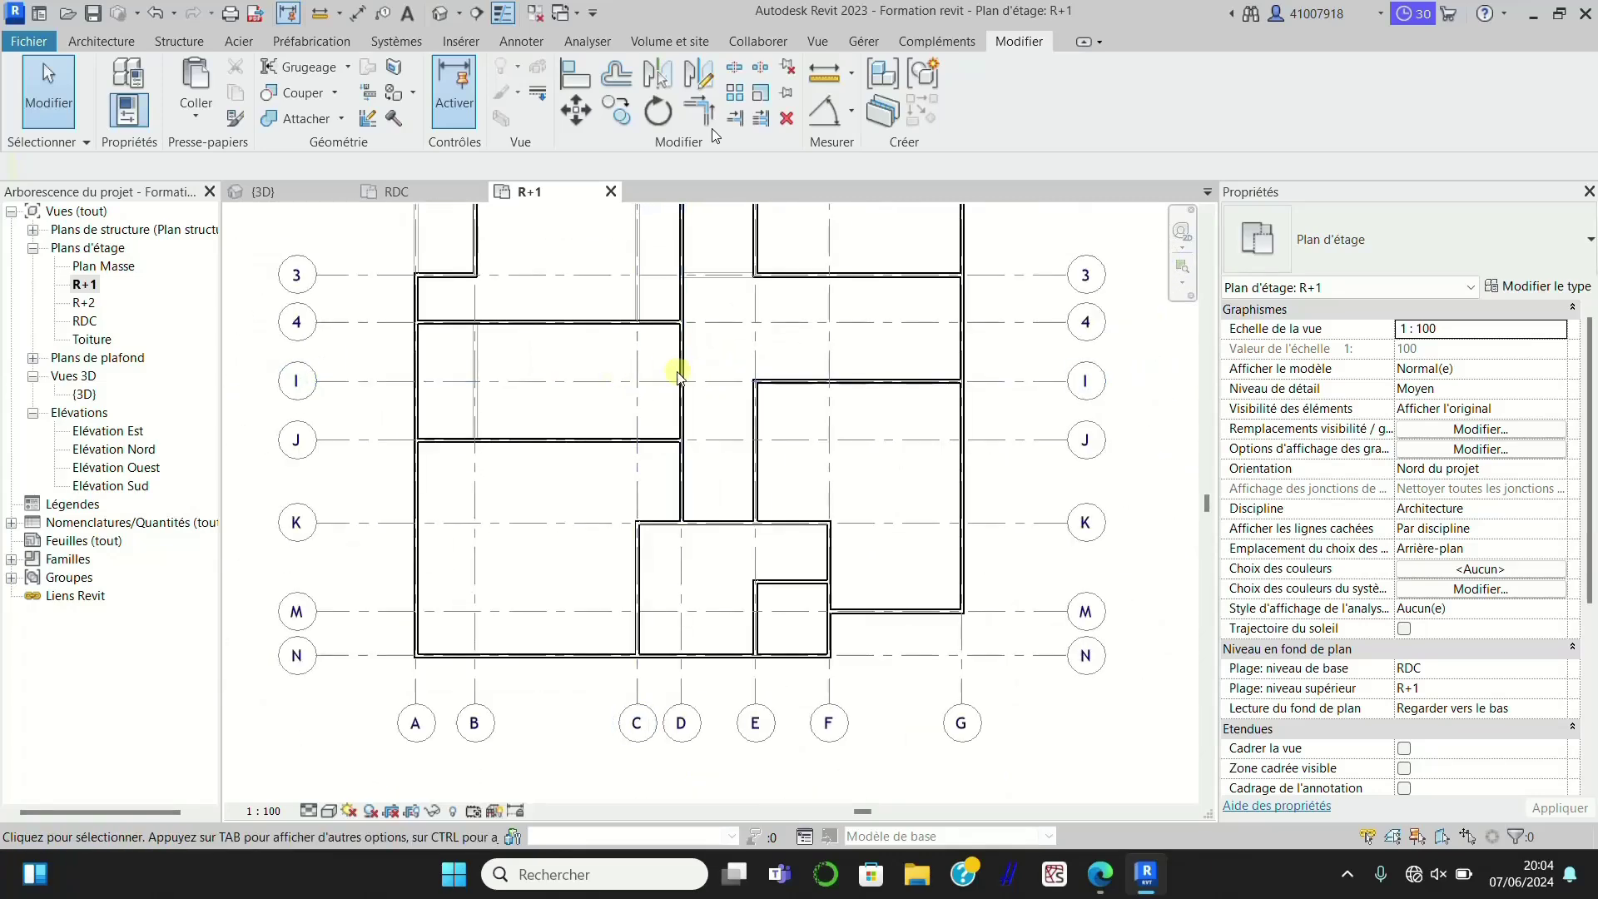
pyautogui.scroll(-1, 638, 382)
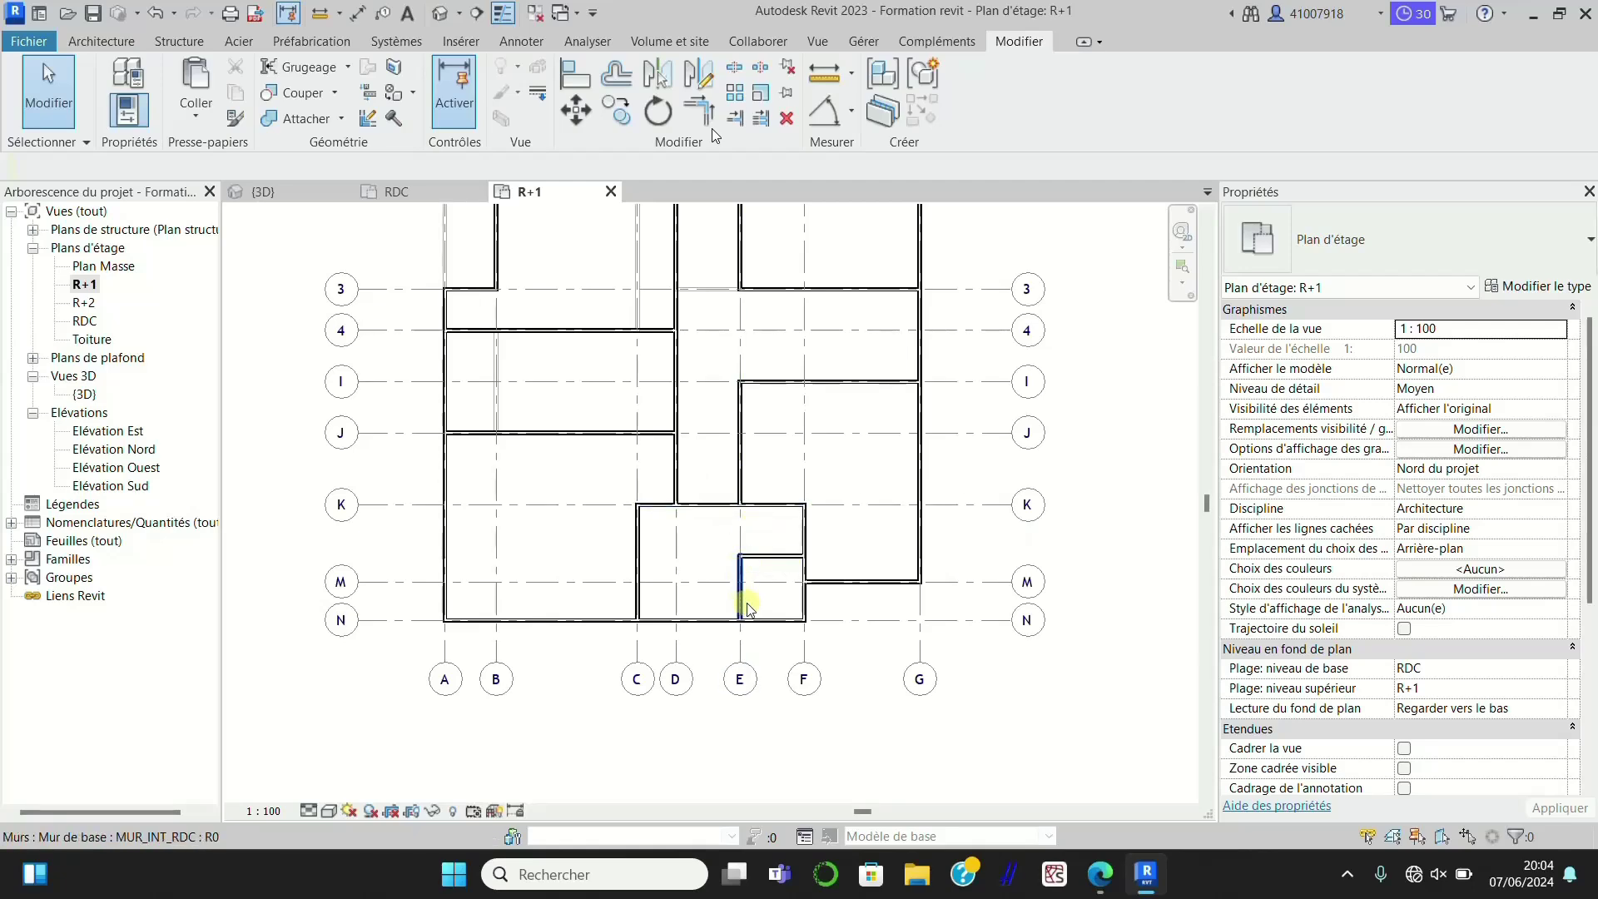
pyautogui.scroll(2, 747, 608)
pyautogui.click(765, 542)
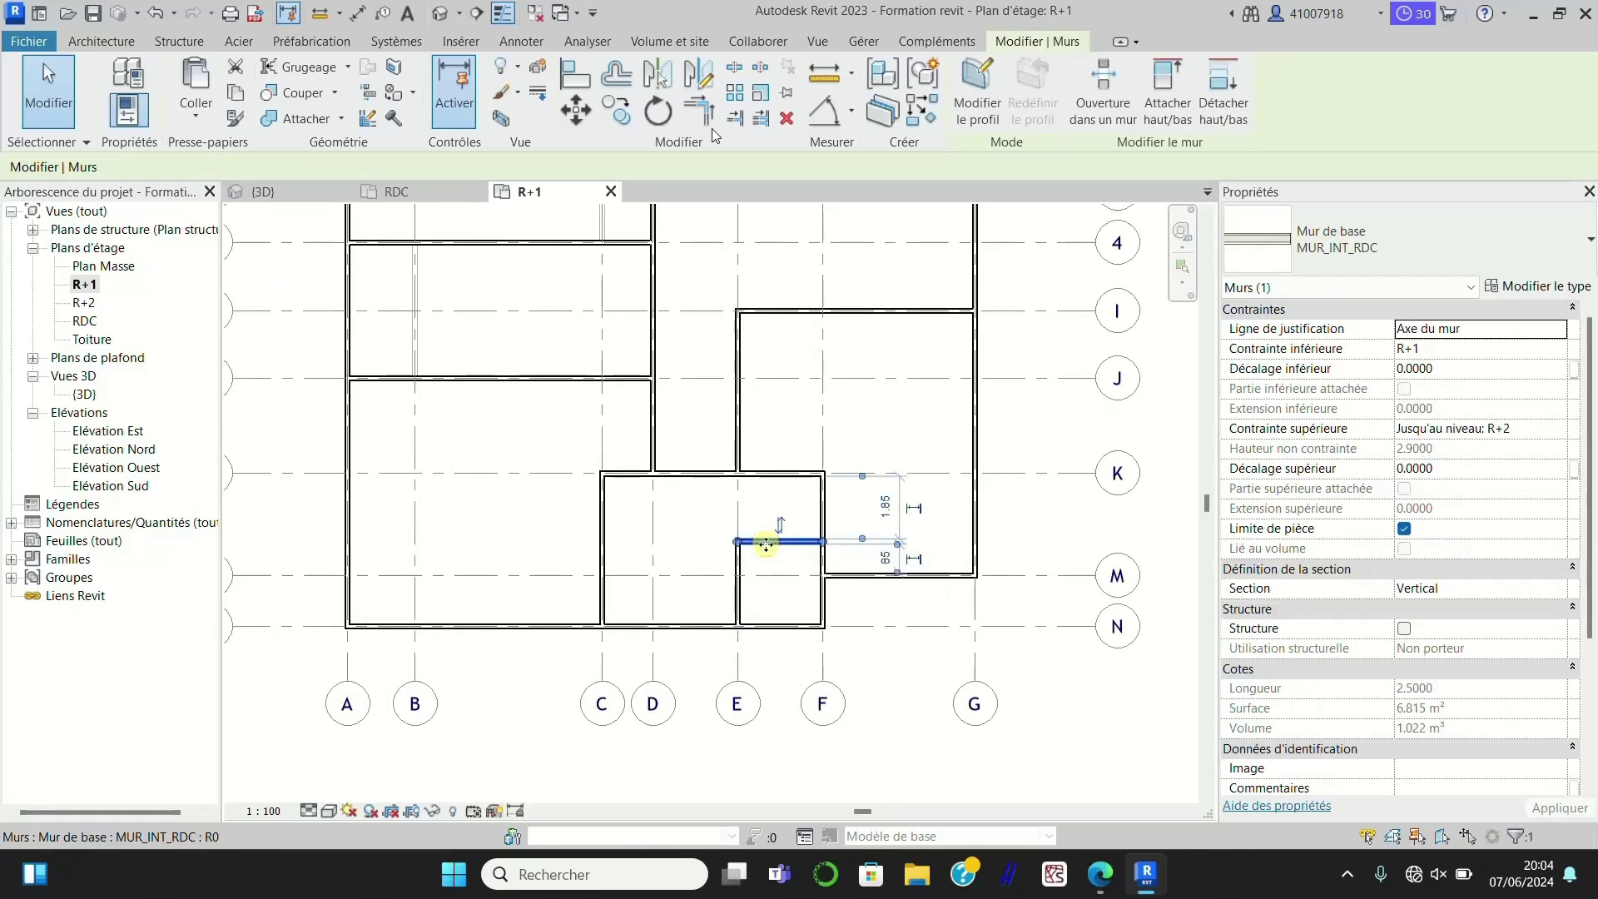
pyautogui.press('Delete')
pyautogui.click(734, 560)
pyautogui.press('Delete')
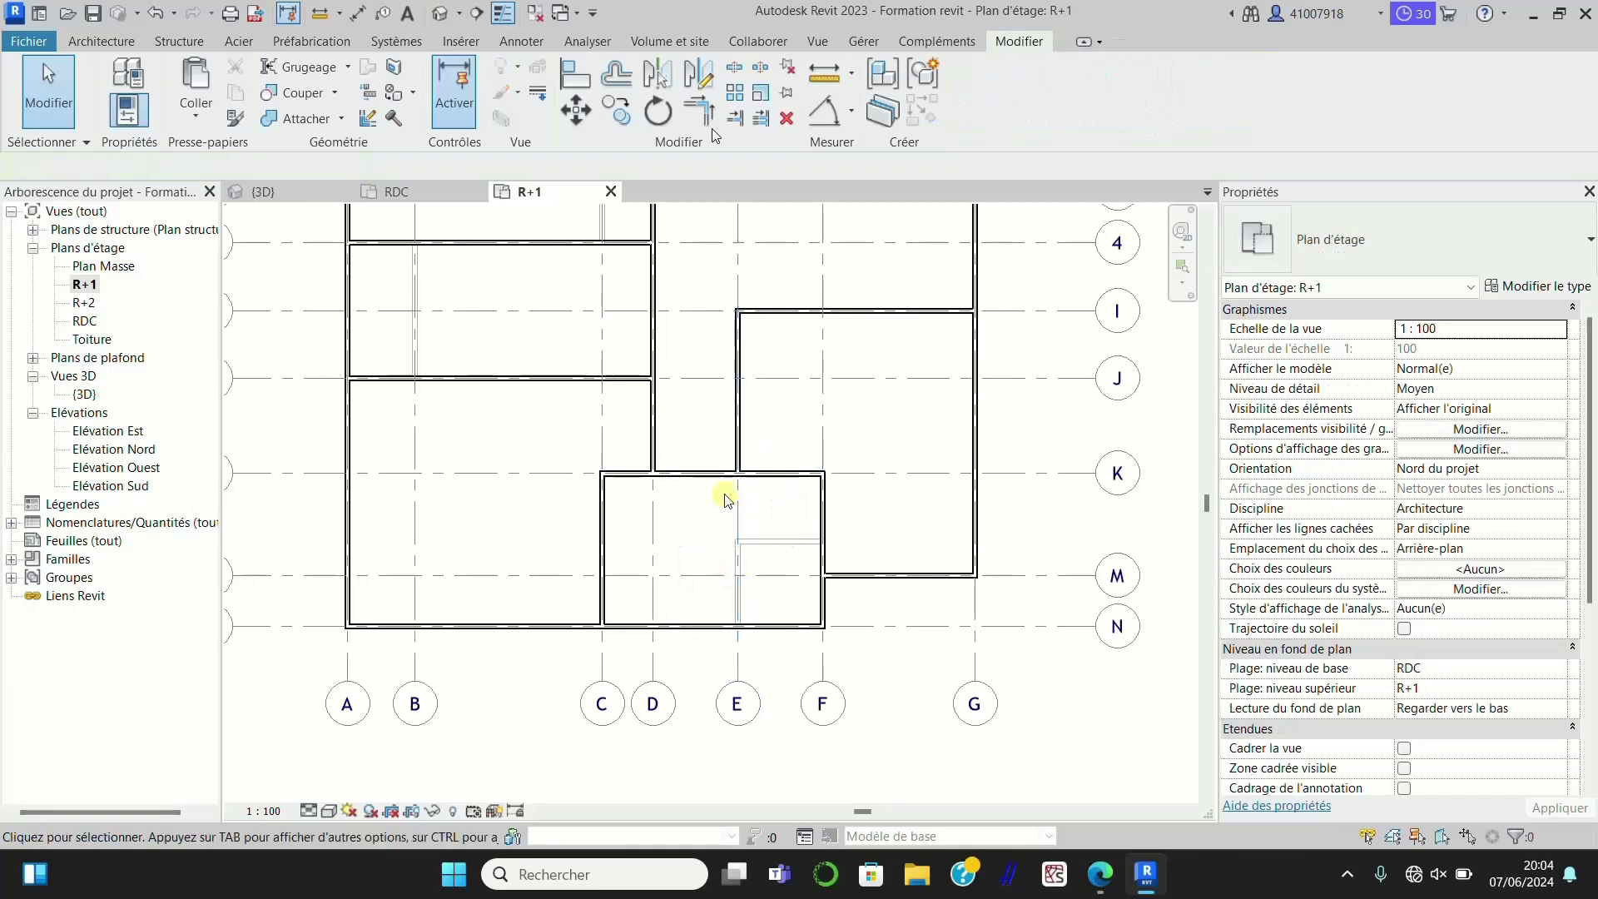
# Step: Examine the R+1 wall layout around the room between grids C and F and the grid M wall
pyautogui.scroll(-3, 728, 499)
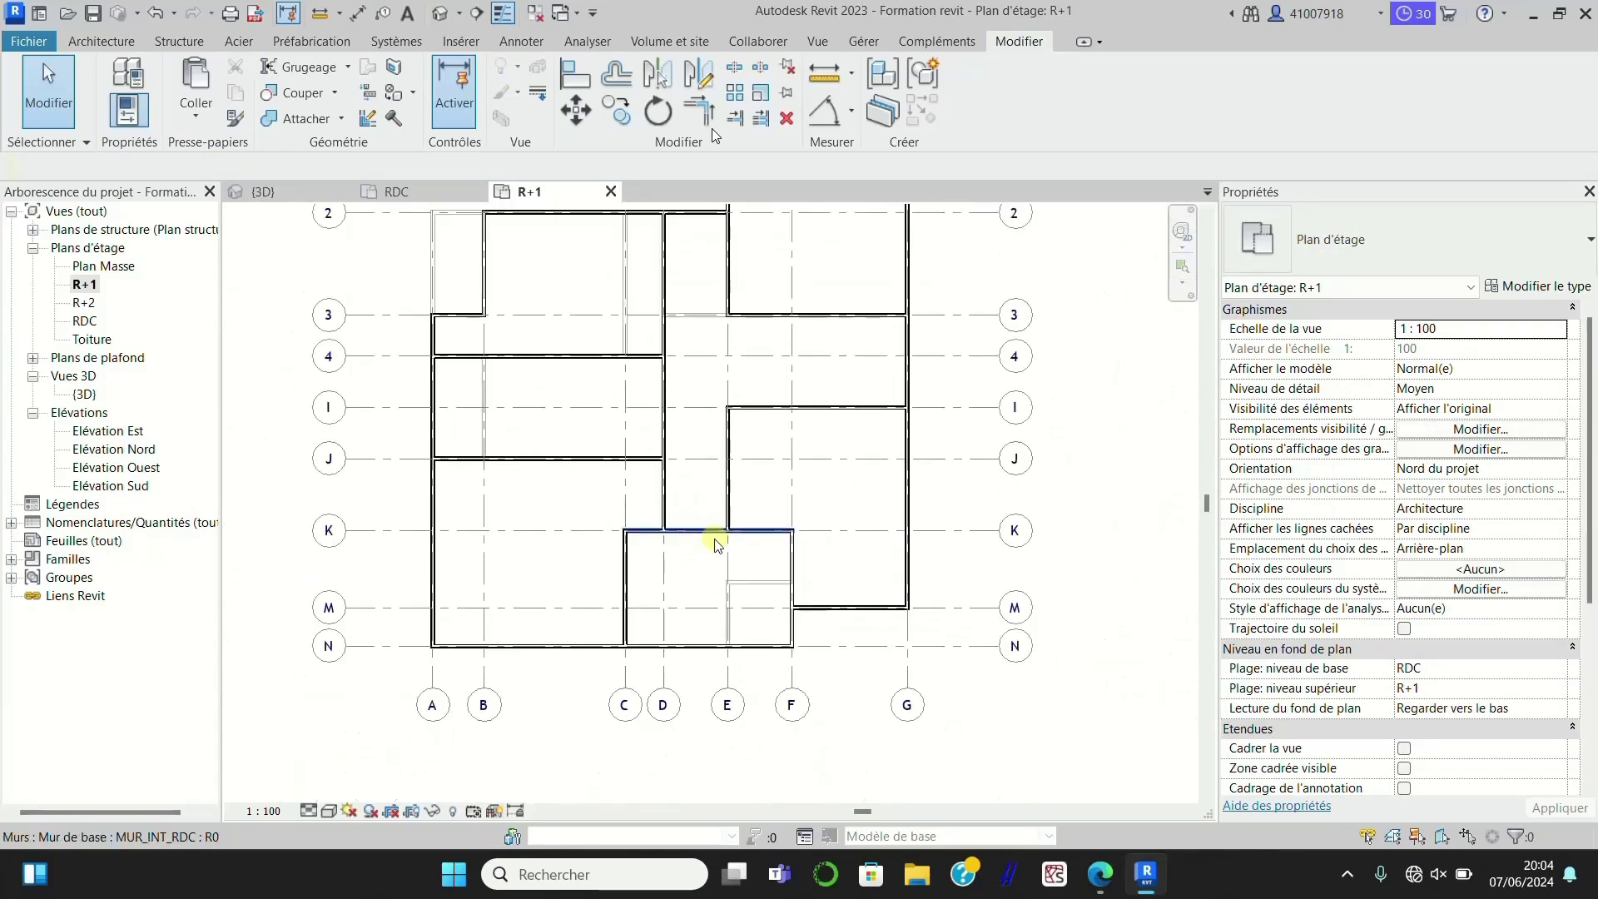
pyautogui.scroll(-3, 717, 542)
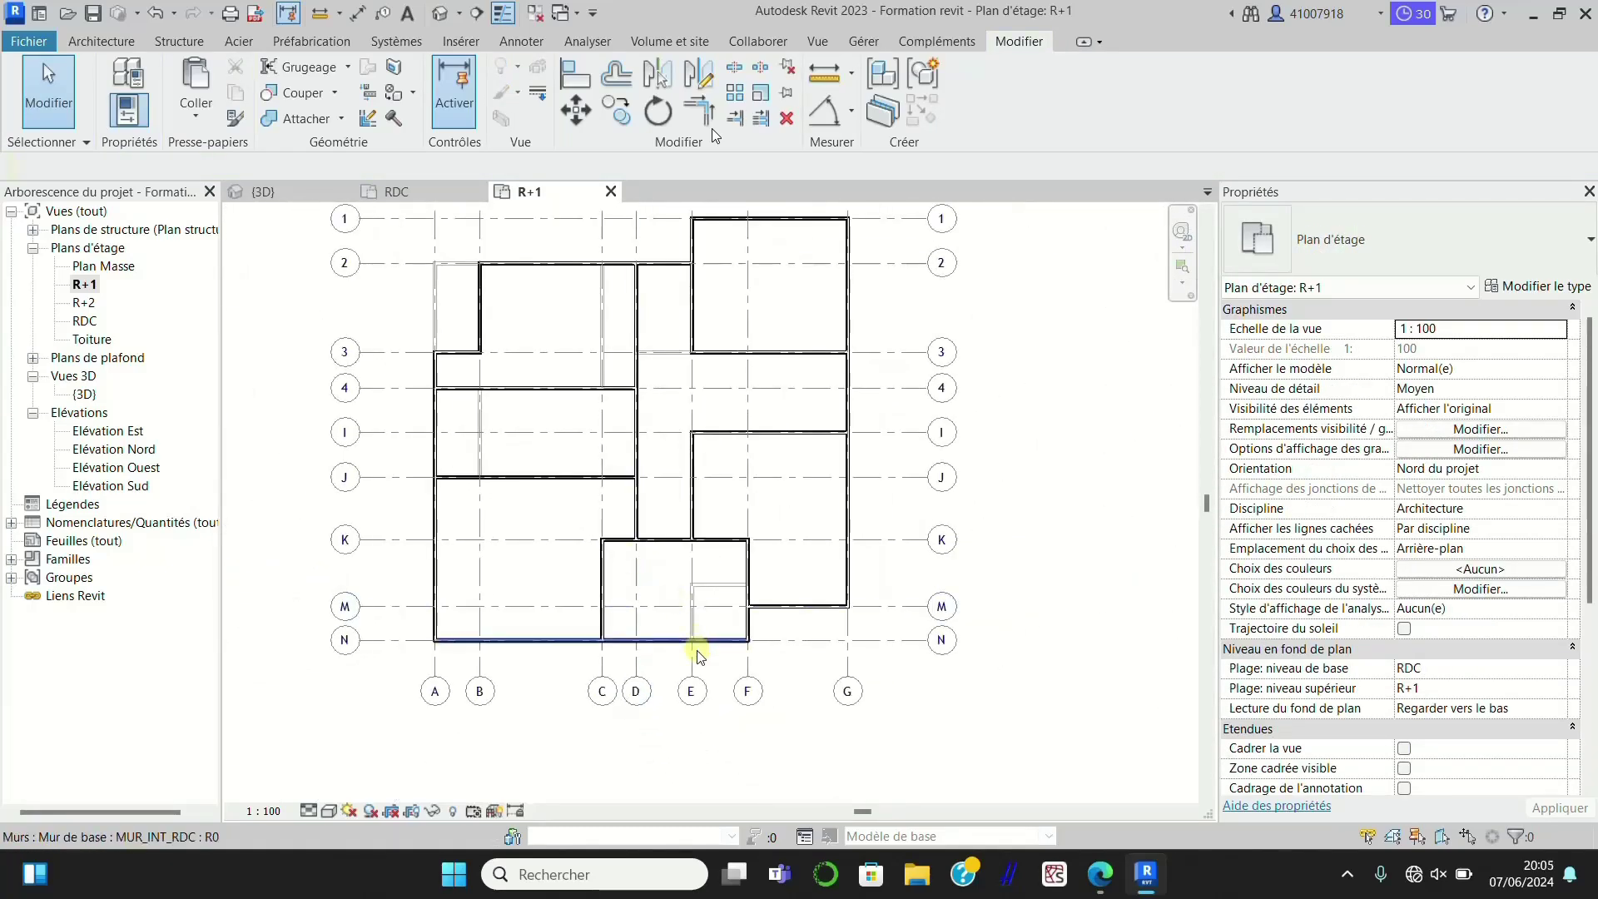
pyautogui.scroll(2, 697, 651)
pyautogui.scroll(-2, 621, 591)
pyautogui.scroll(1, 774, 609)
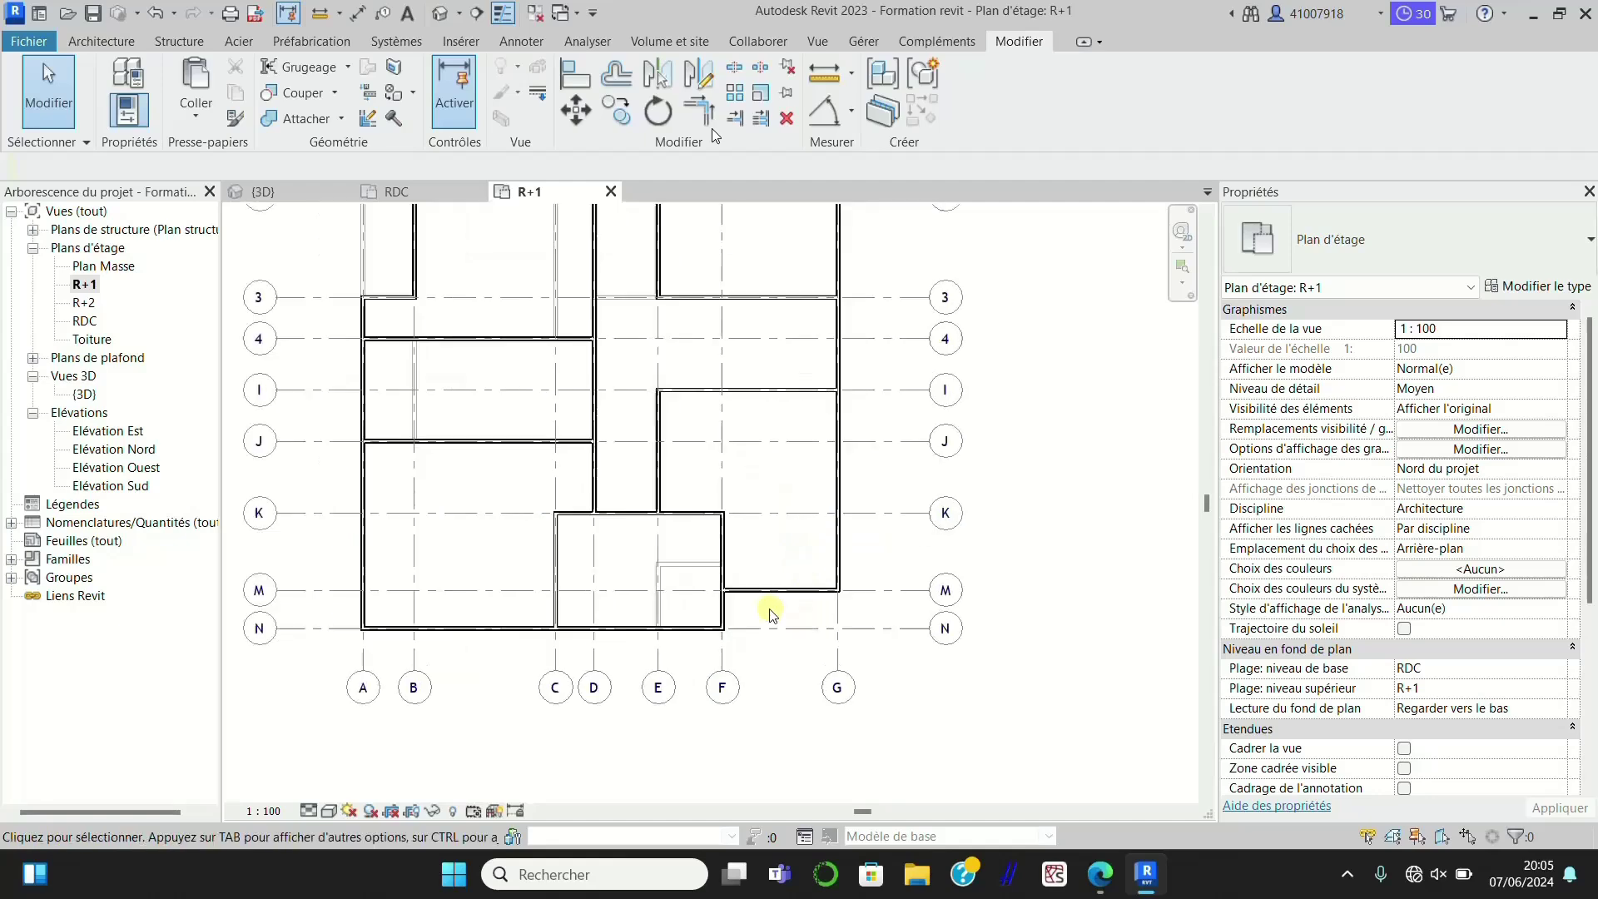
pyautogui.scroll(2, 772, 614)
pyautogui.scroll(-2, 657, 499)
pyautogui.scroll(2, 666, 462)
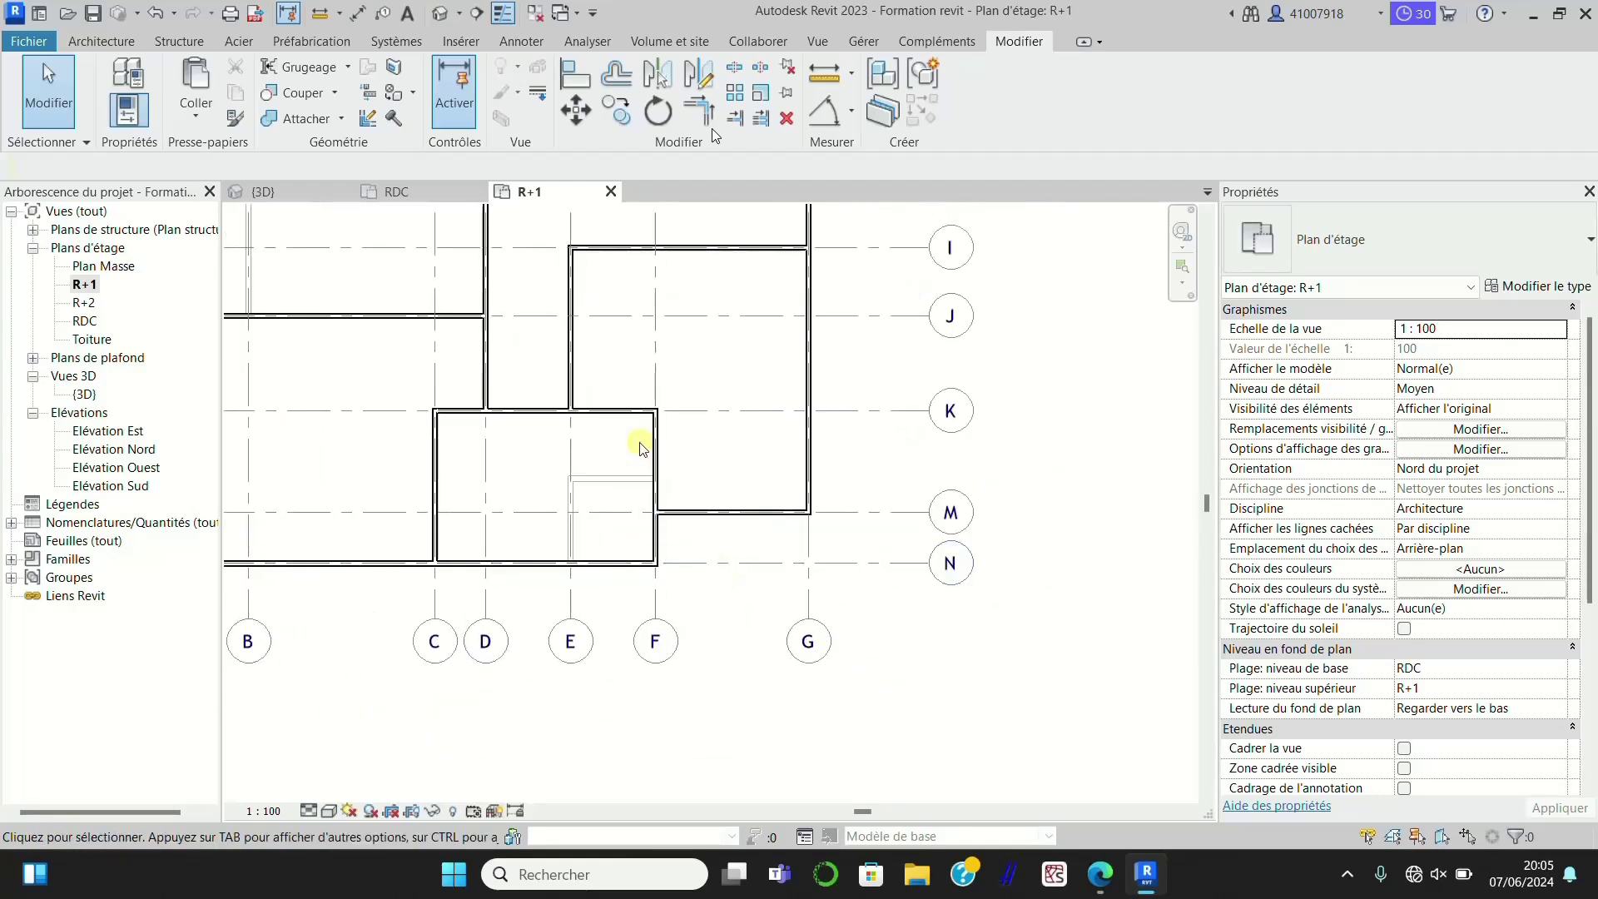
pyautogui.scroll(-1, 641, 448)
pyautogui.scroll(-1, 718, 509)
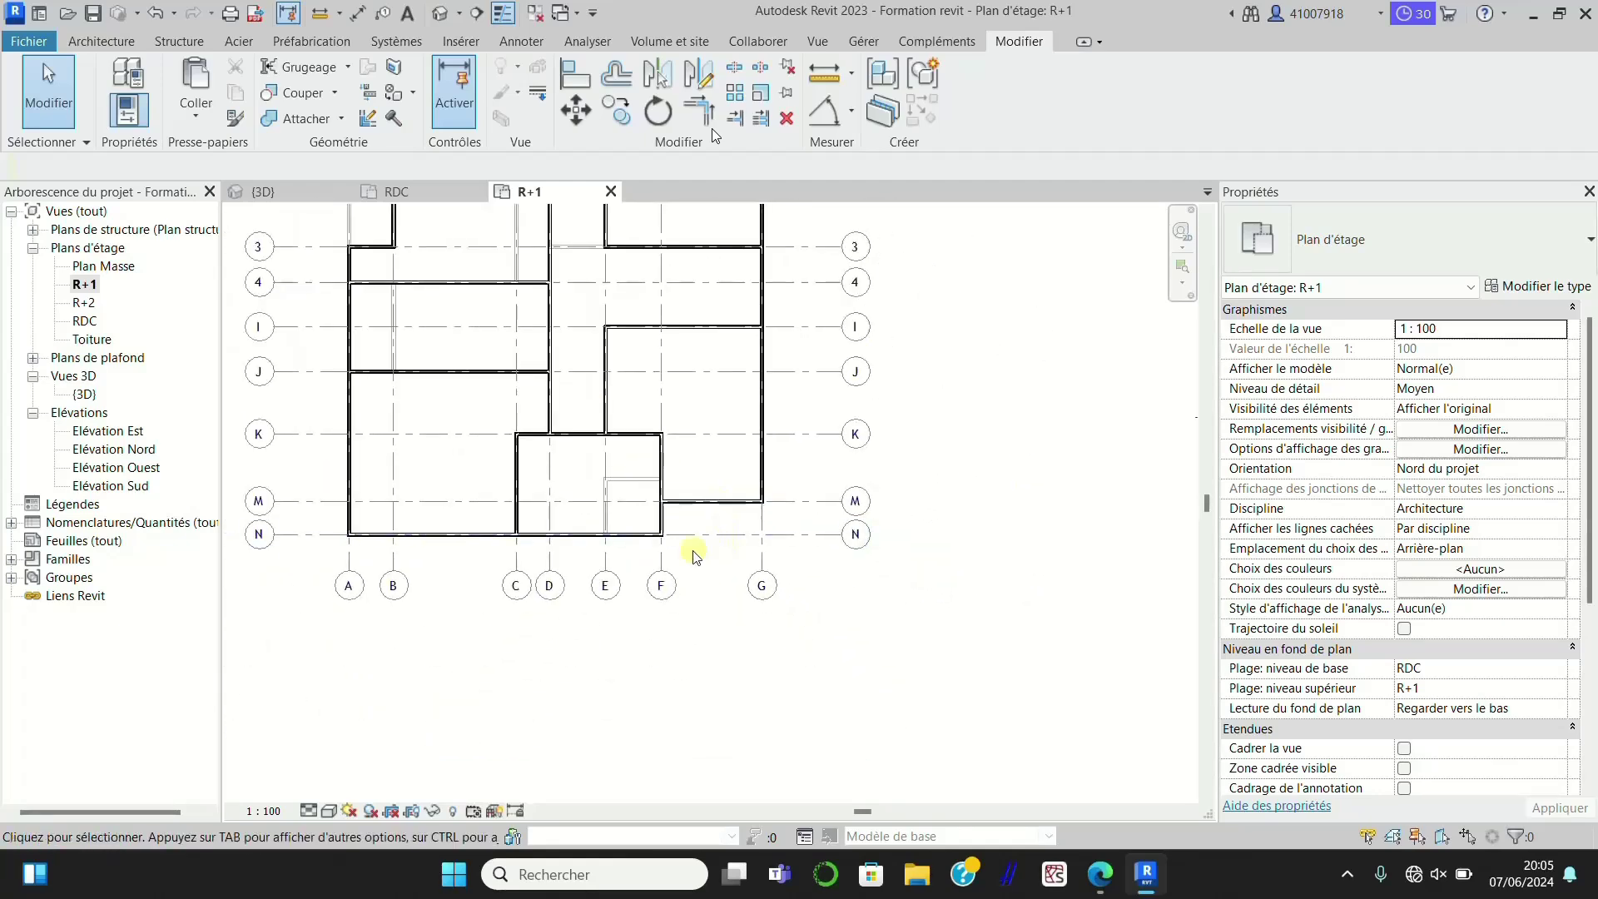
# Step: Offset a copy of the grid M wall between grids F and G by 4.5 m outward, past grid N
pyautogui.click(699, 503)
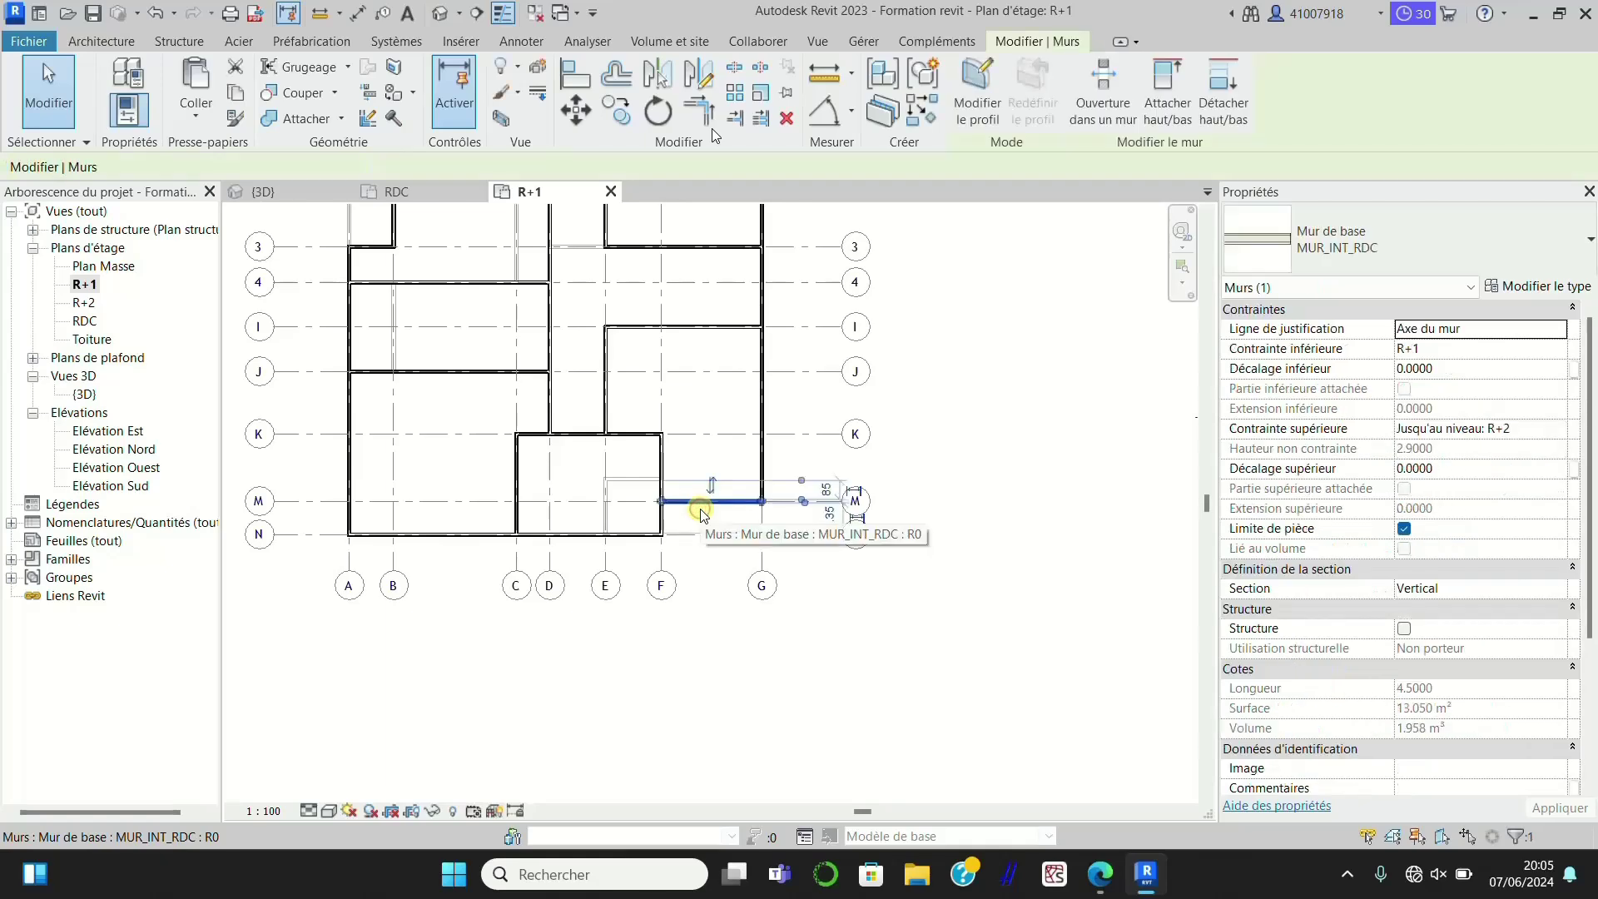
pyautogui.press('Escape')
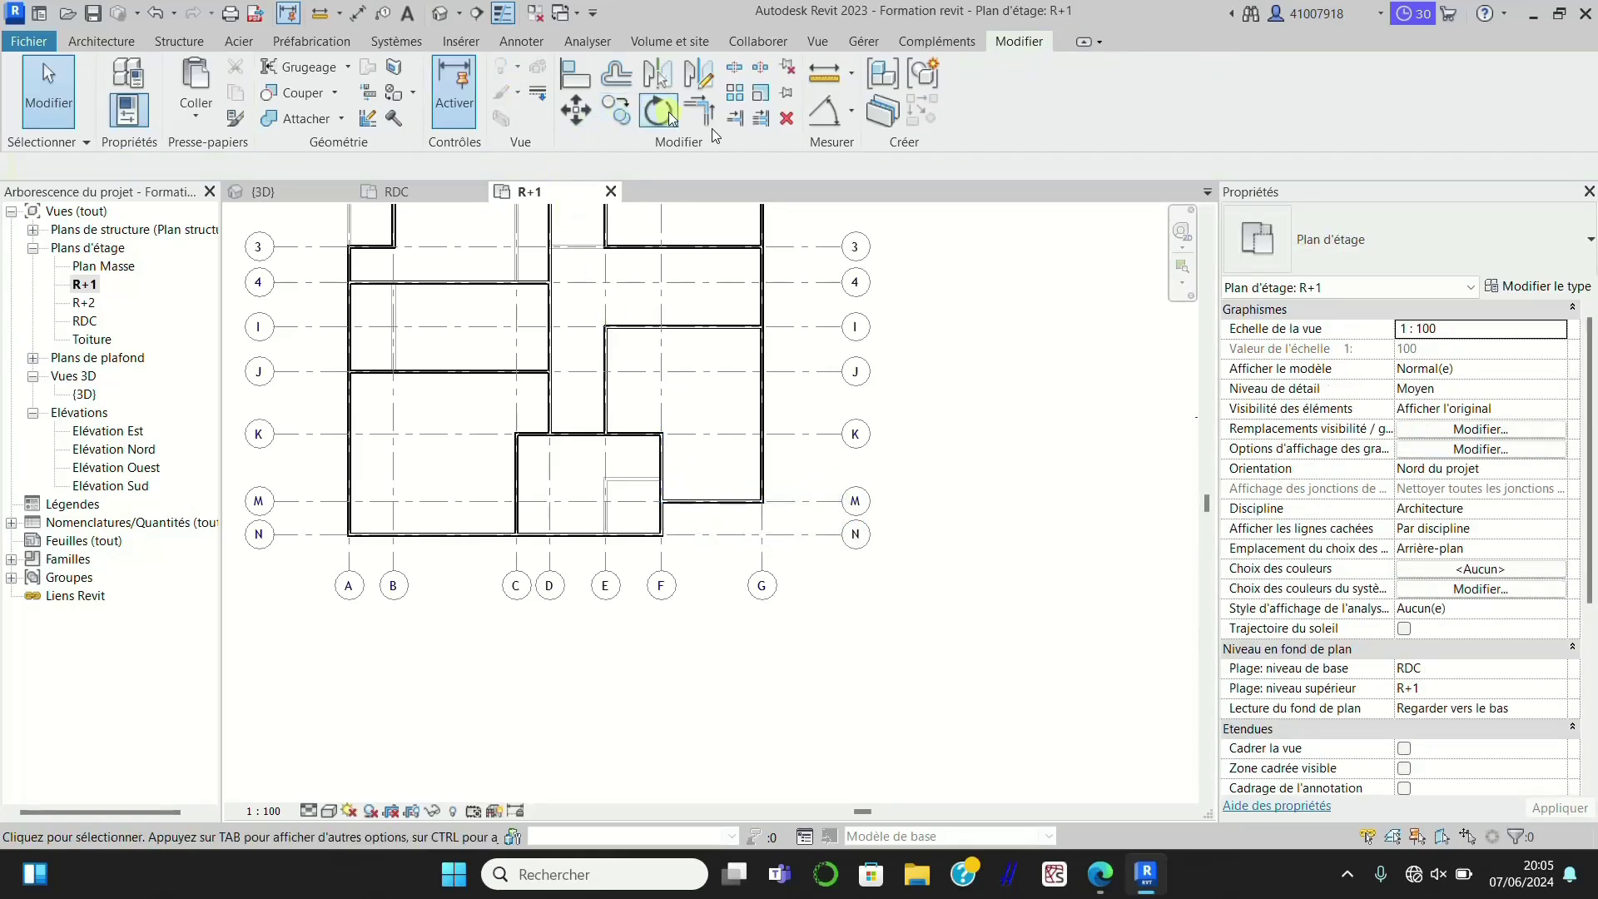
pyautogui.click(616, 74)
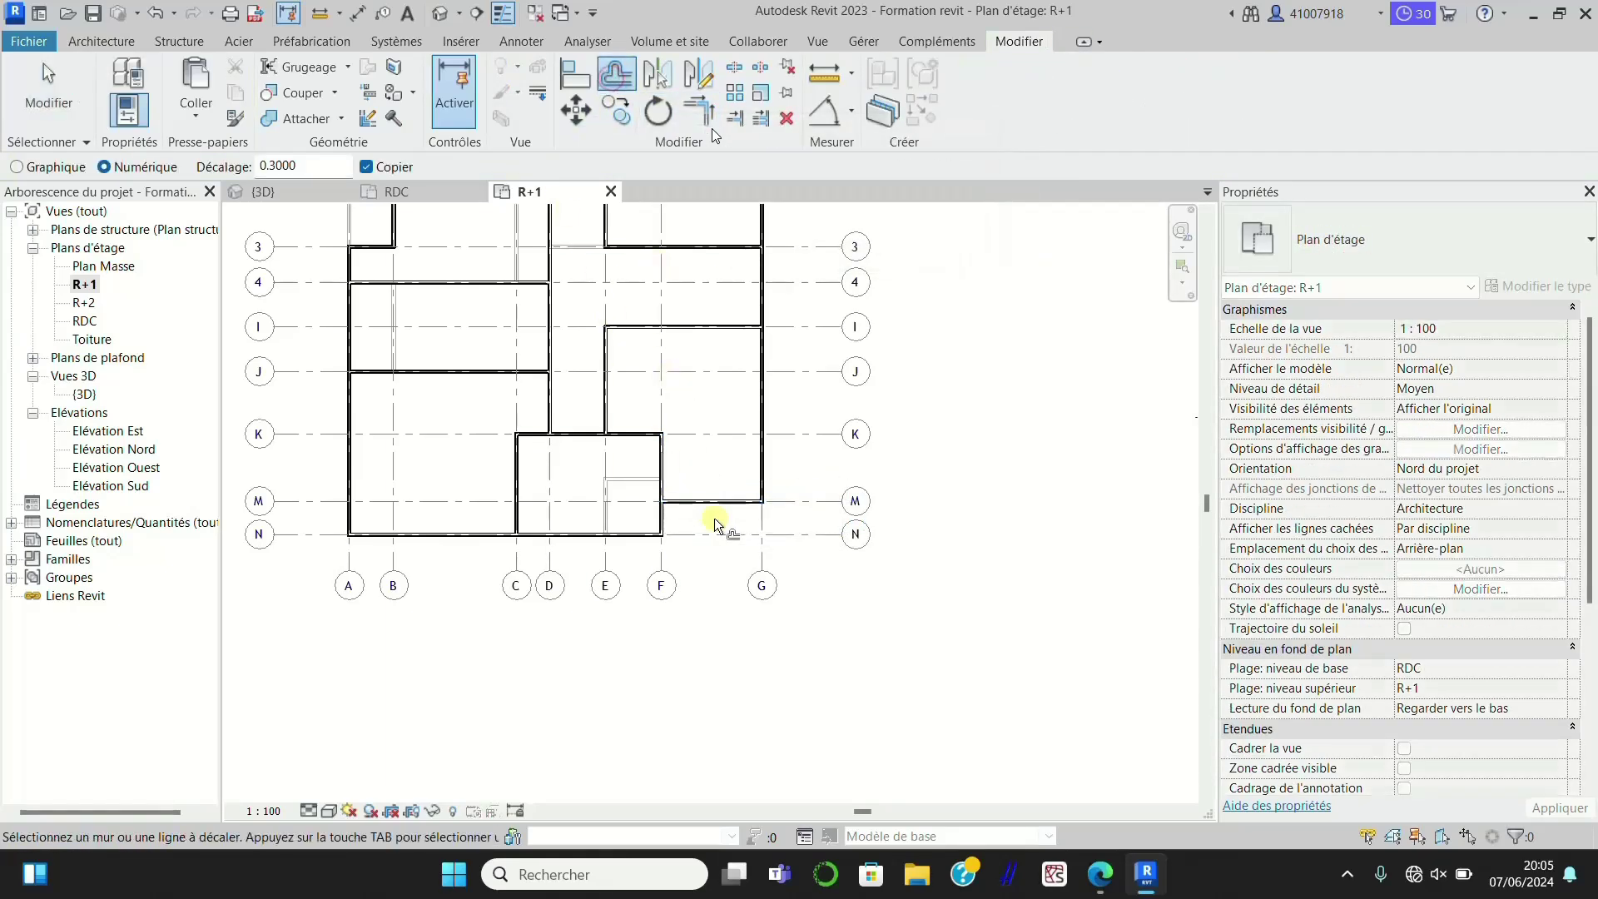
pyautogui.scroll(3, 726, 506)
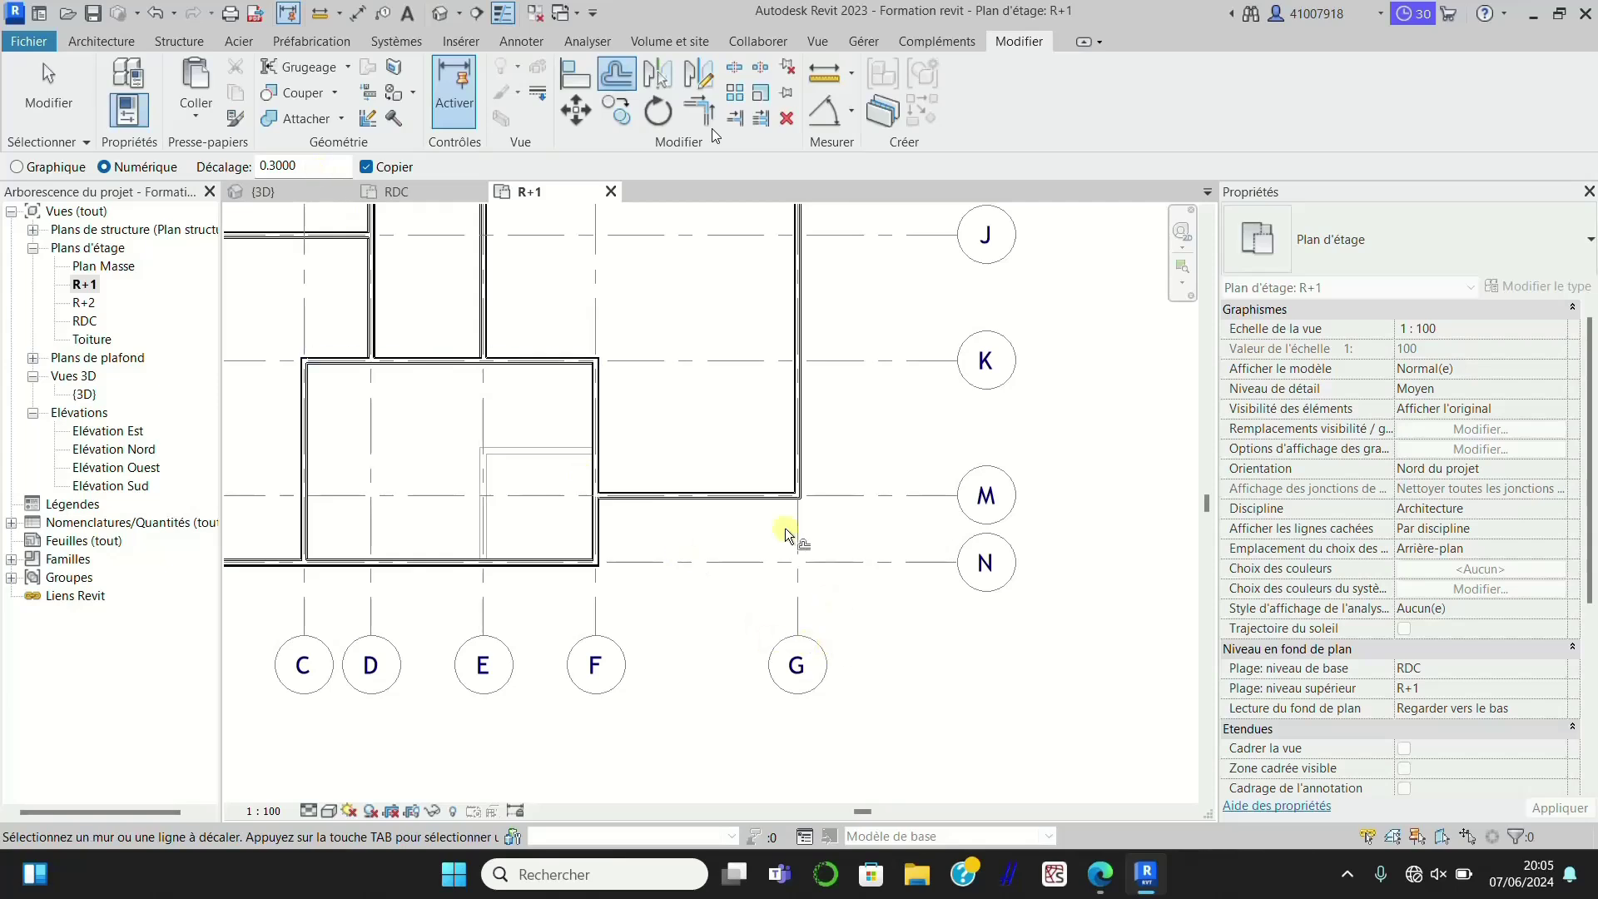
pyautogui.scroll(-1, 785, 529)
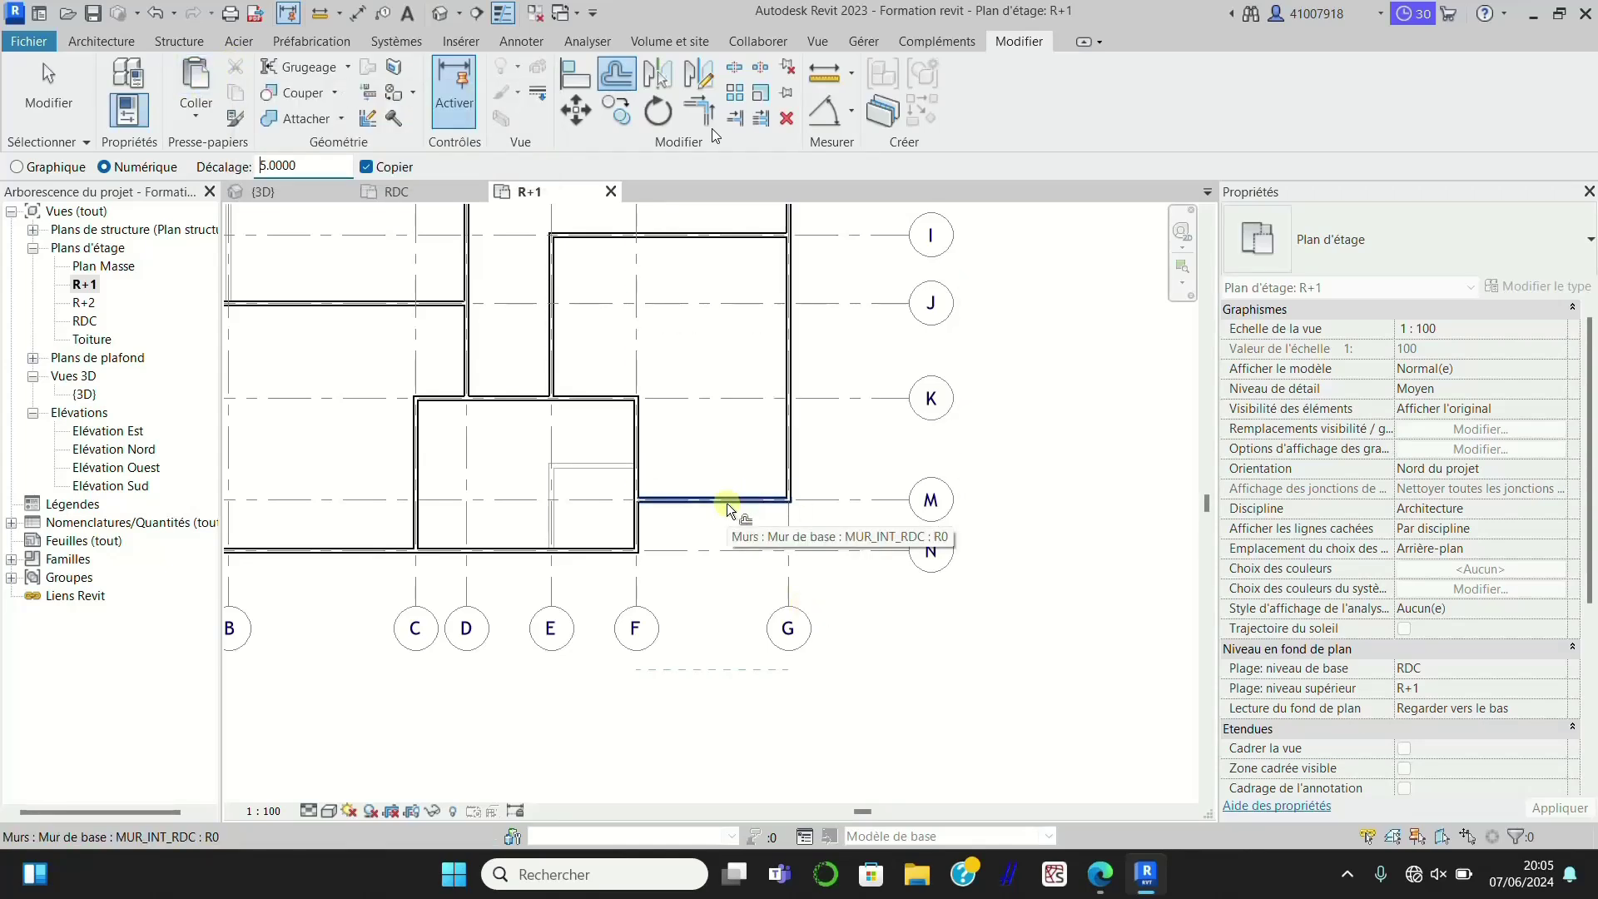
pyautogui.click(278, 165)
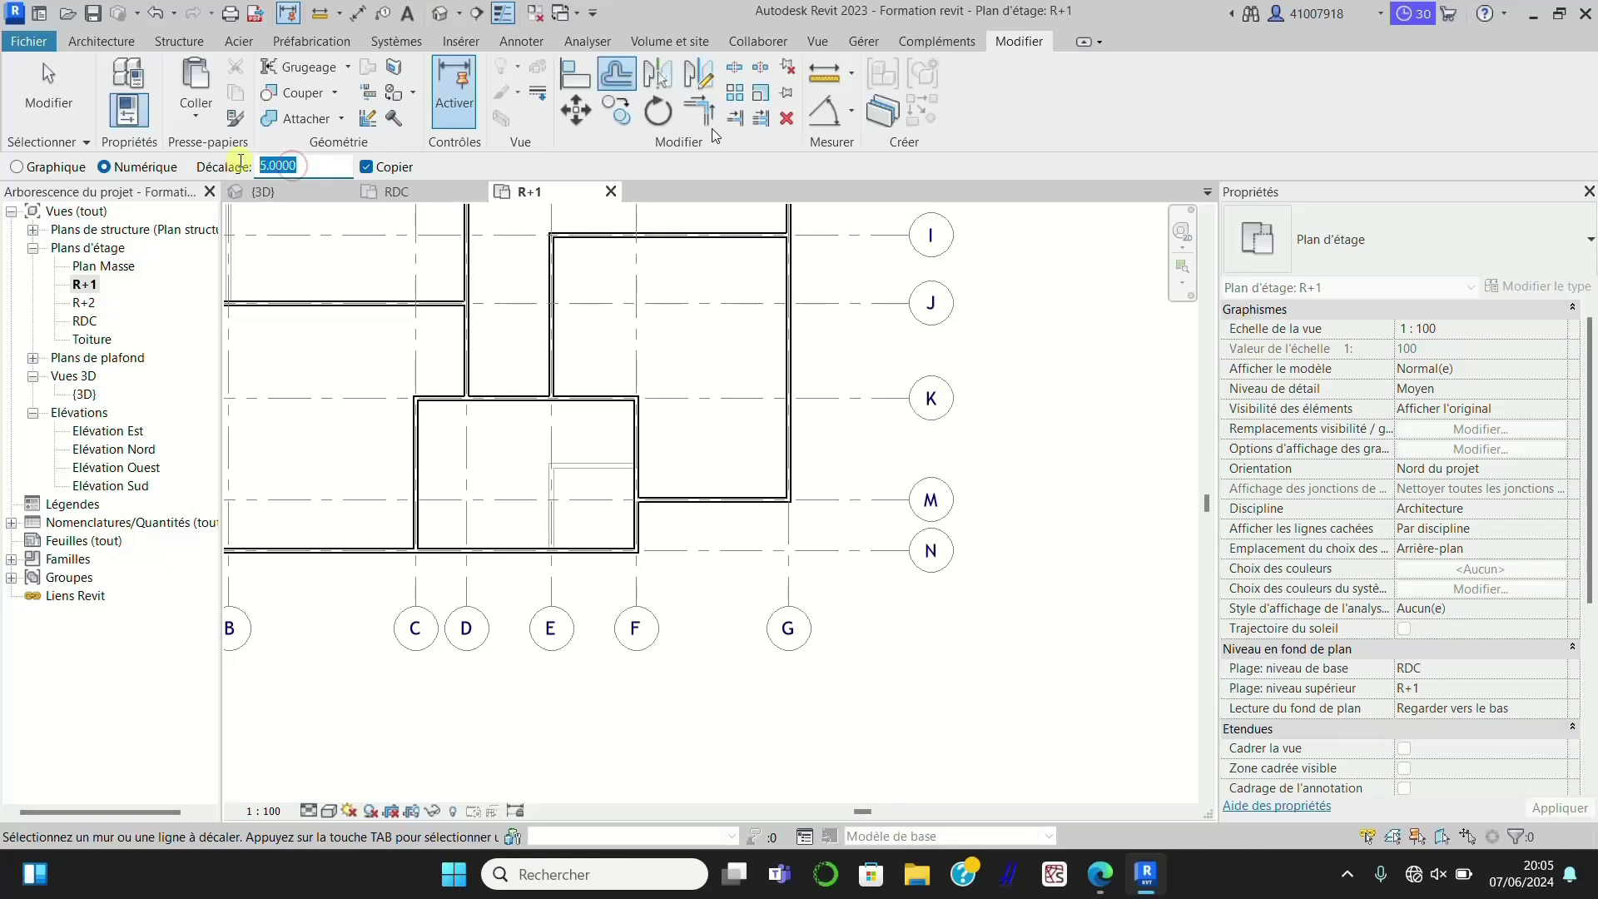
pyautogui.click(732, 501)
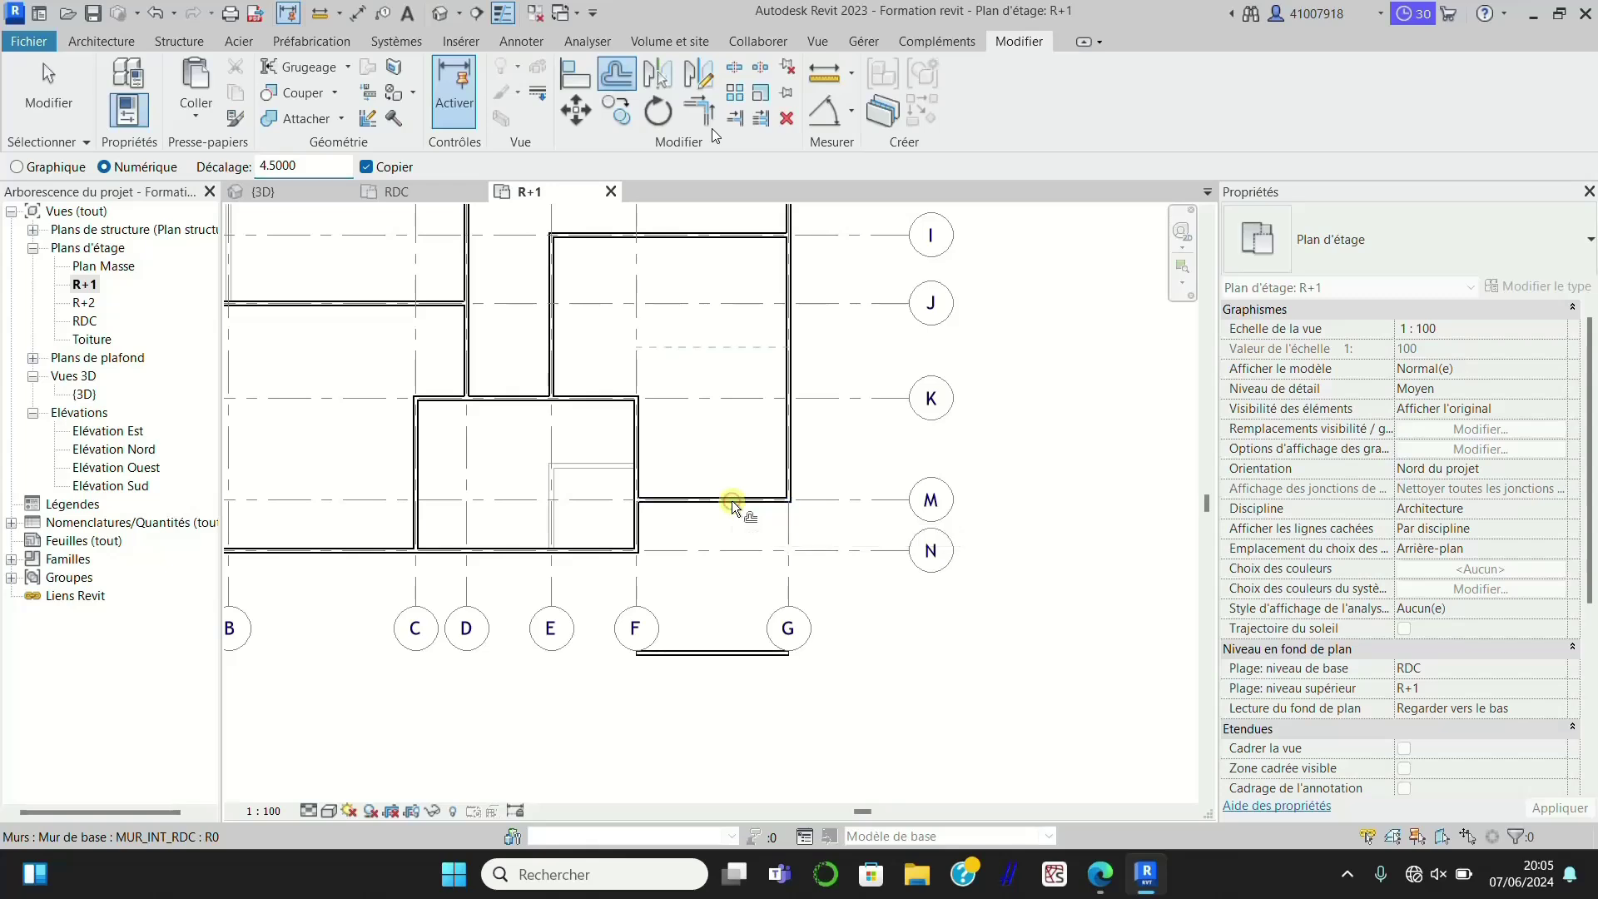
pyautogui.scroll(-2, 730, 506)
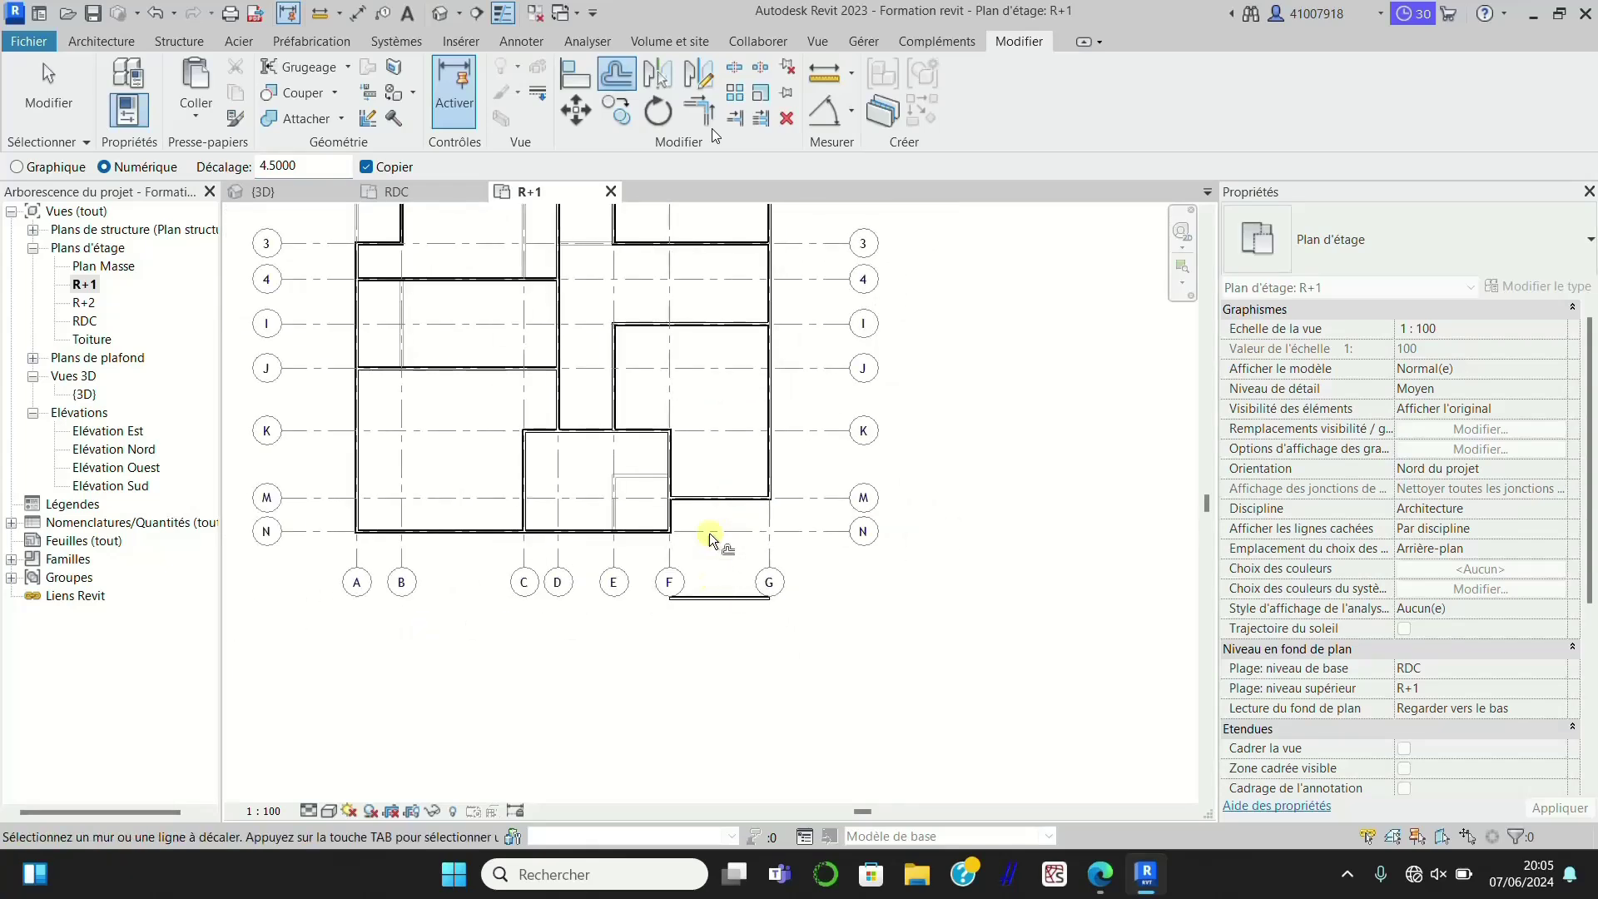
pyautogui.scroll(1, 707, 501)
pyautogui.press('Escape')
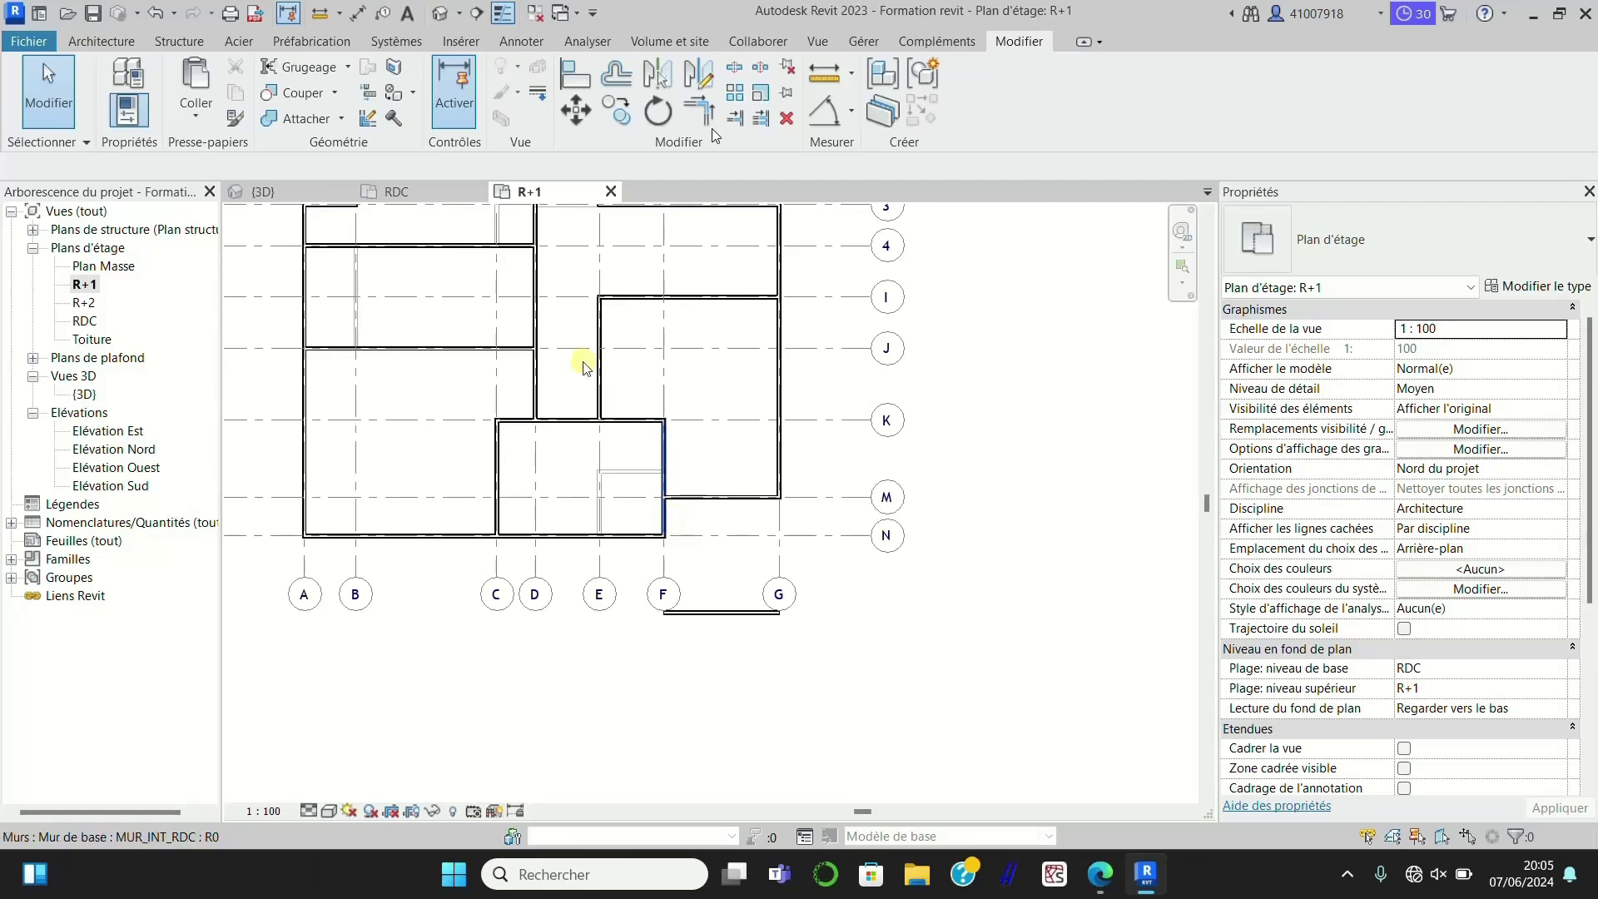
# Step: Use Trim/Extend to Corner to join the grid F and grid G walls to the offset wall beyond grid N, closing the new room
pyautogui.click(697, 125)
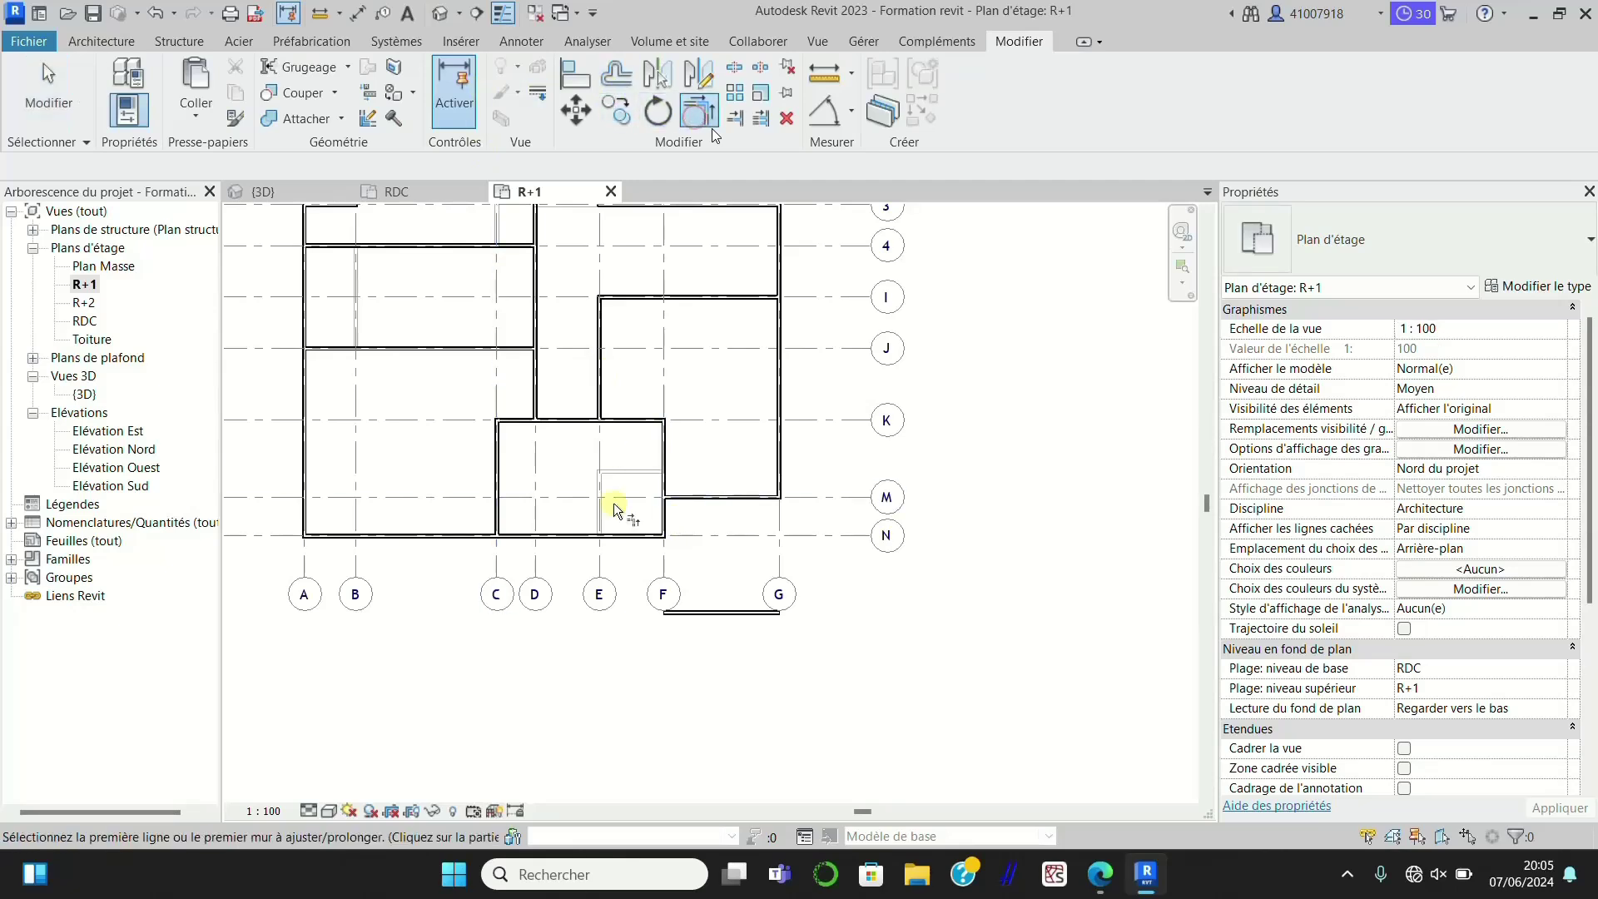
pyautogui.click(662, 516)
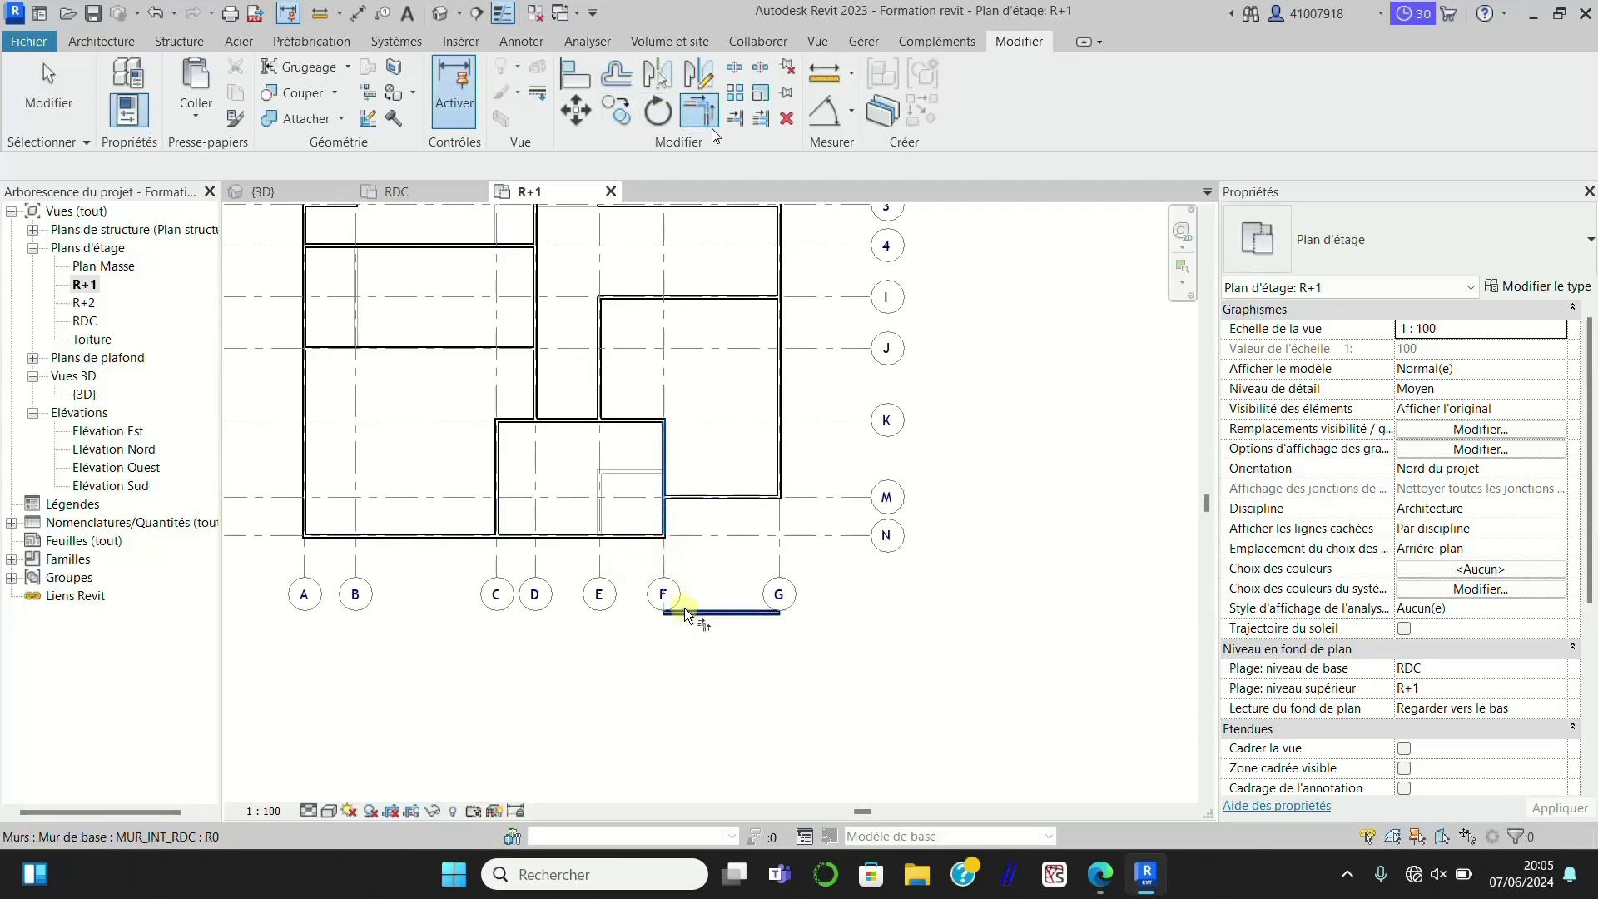
pyautogui.click(684, 609)
pyautogui.click(728, 613)
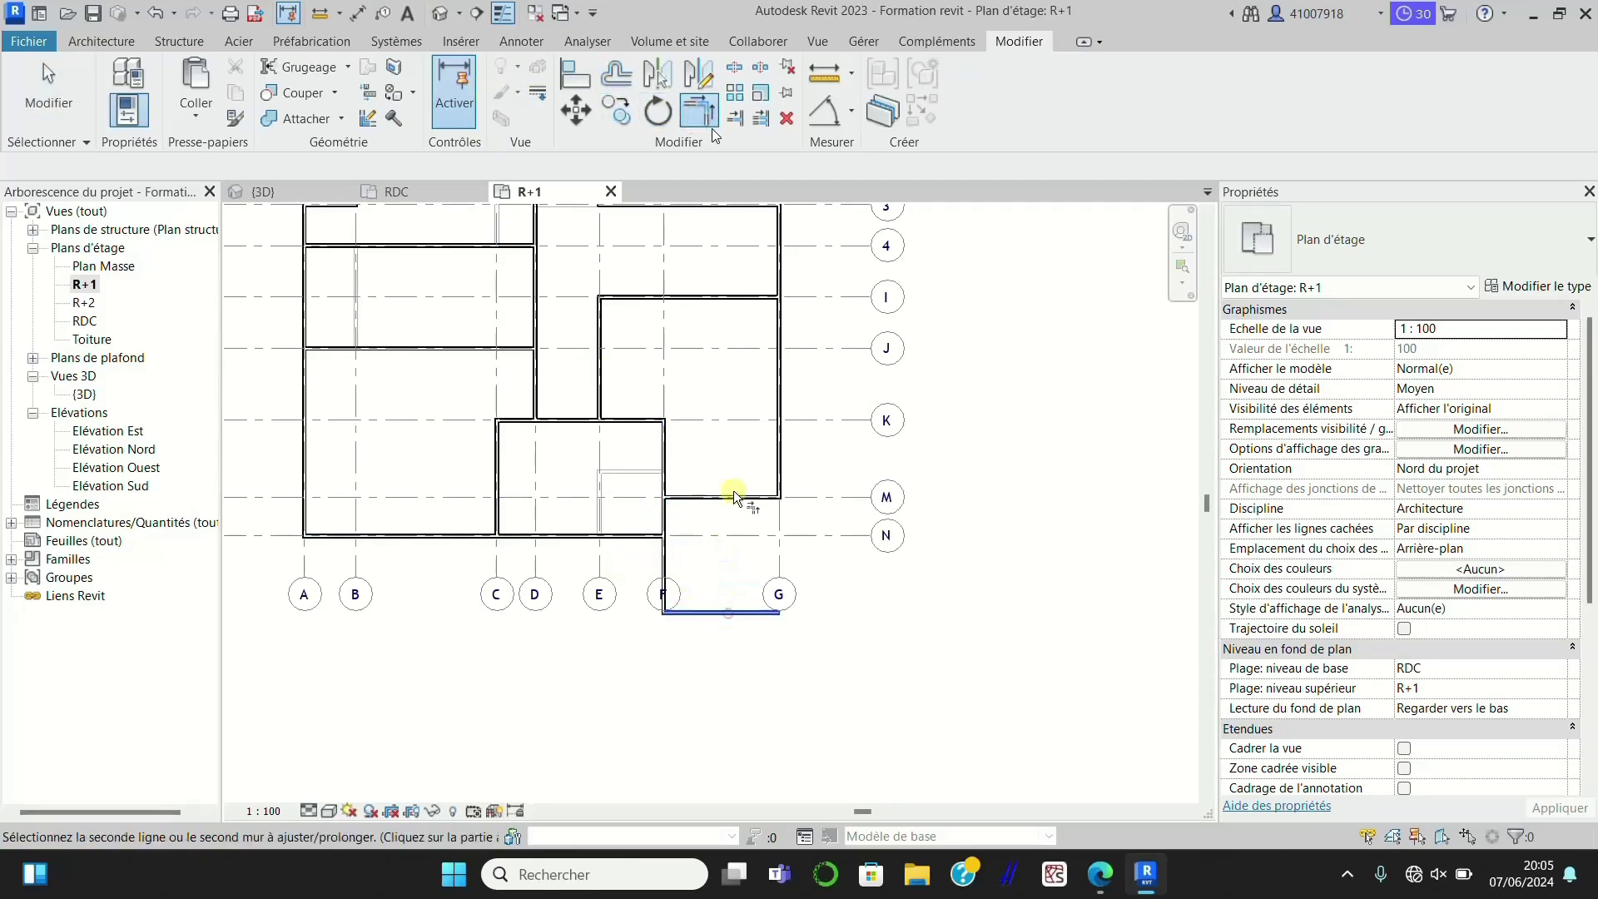
pyautogui.click(782, 453)
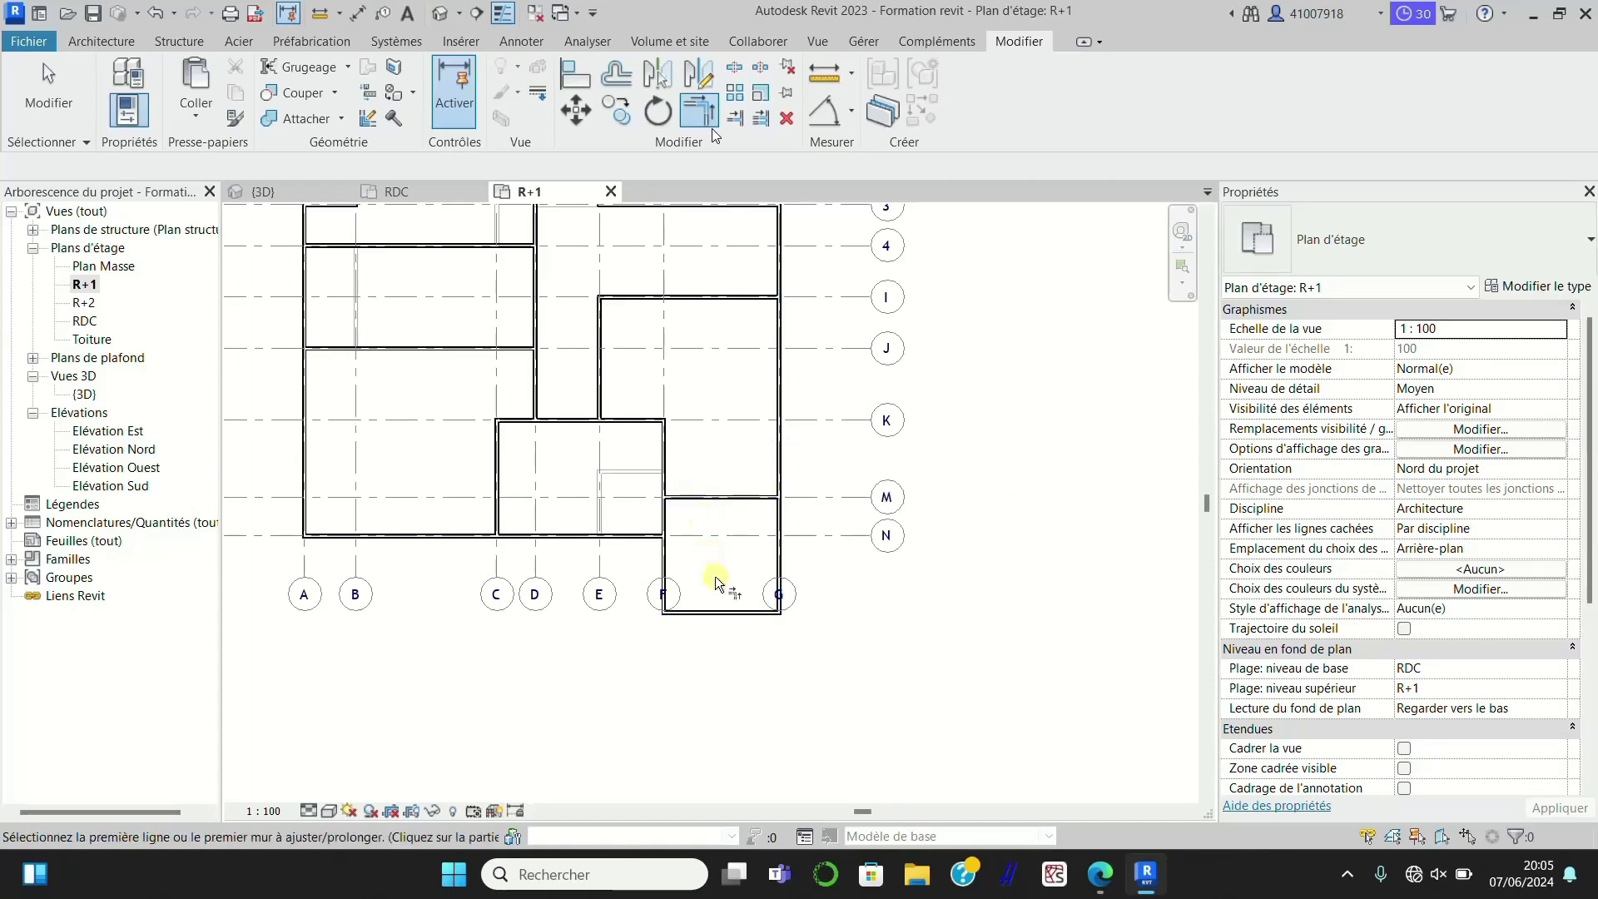
pyautogui.scroll(1, 711, 583)
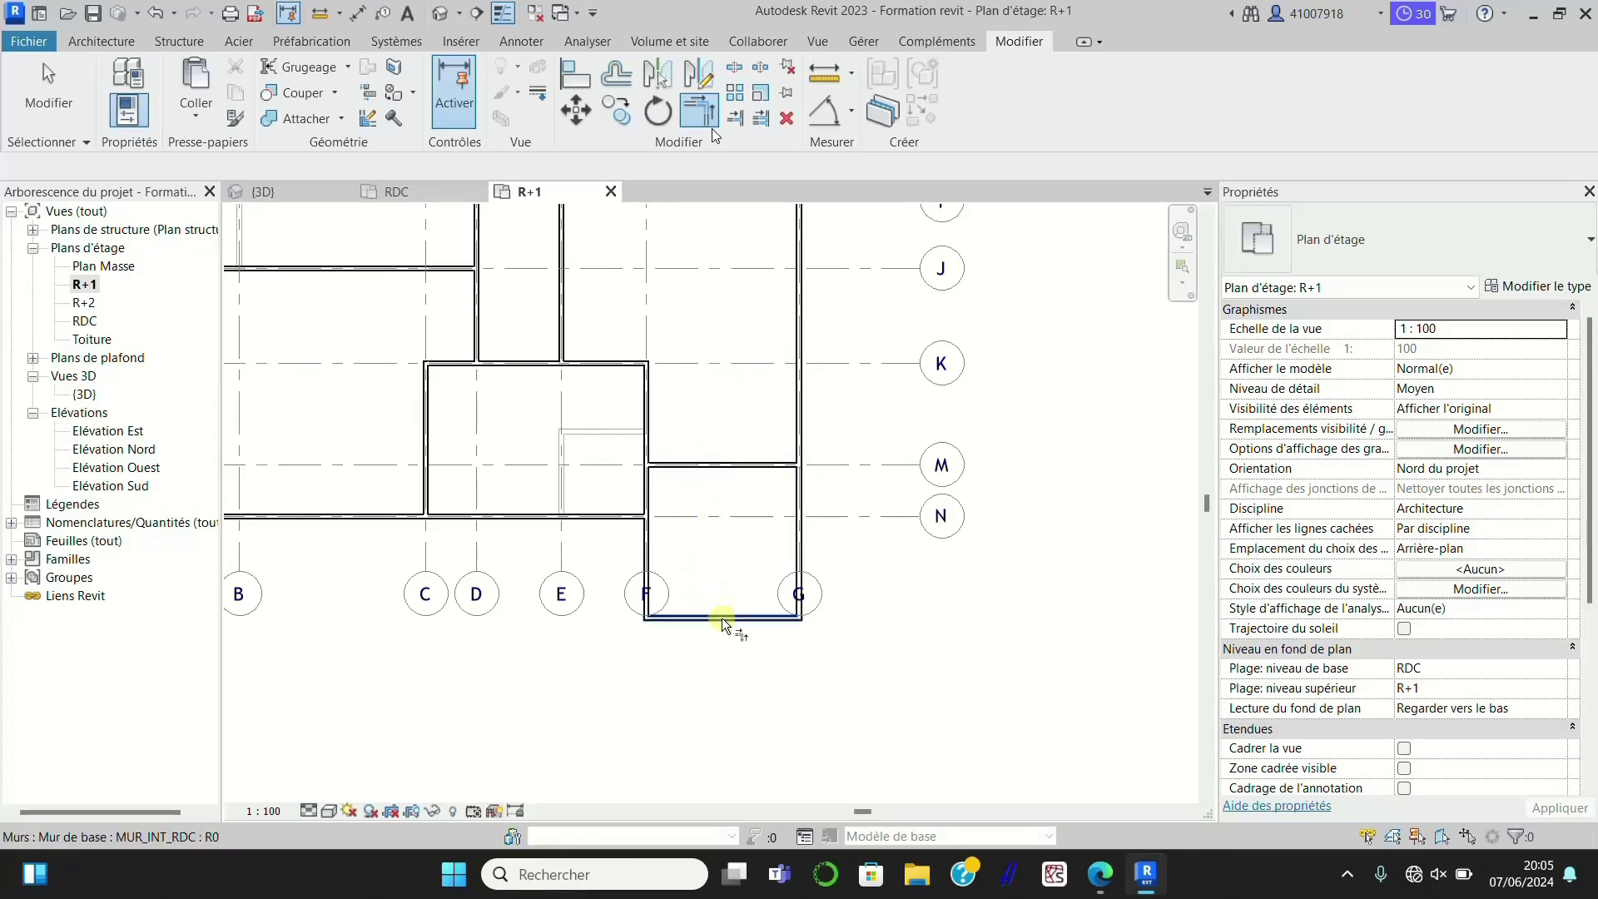
pyautogui.scroll(-2, 717, 515)
pyautogui.scroll(-3, 628, 476)
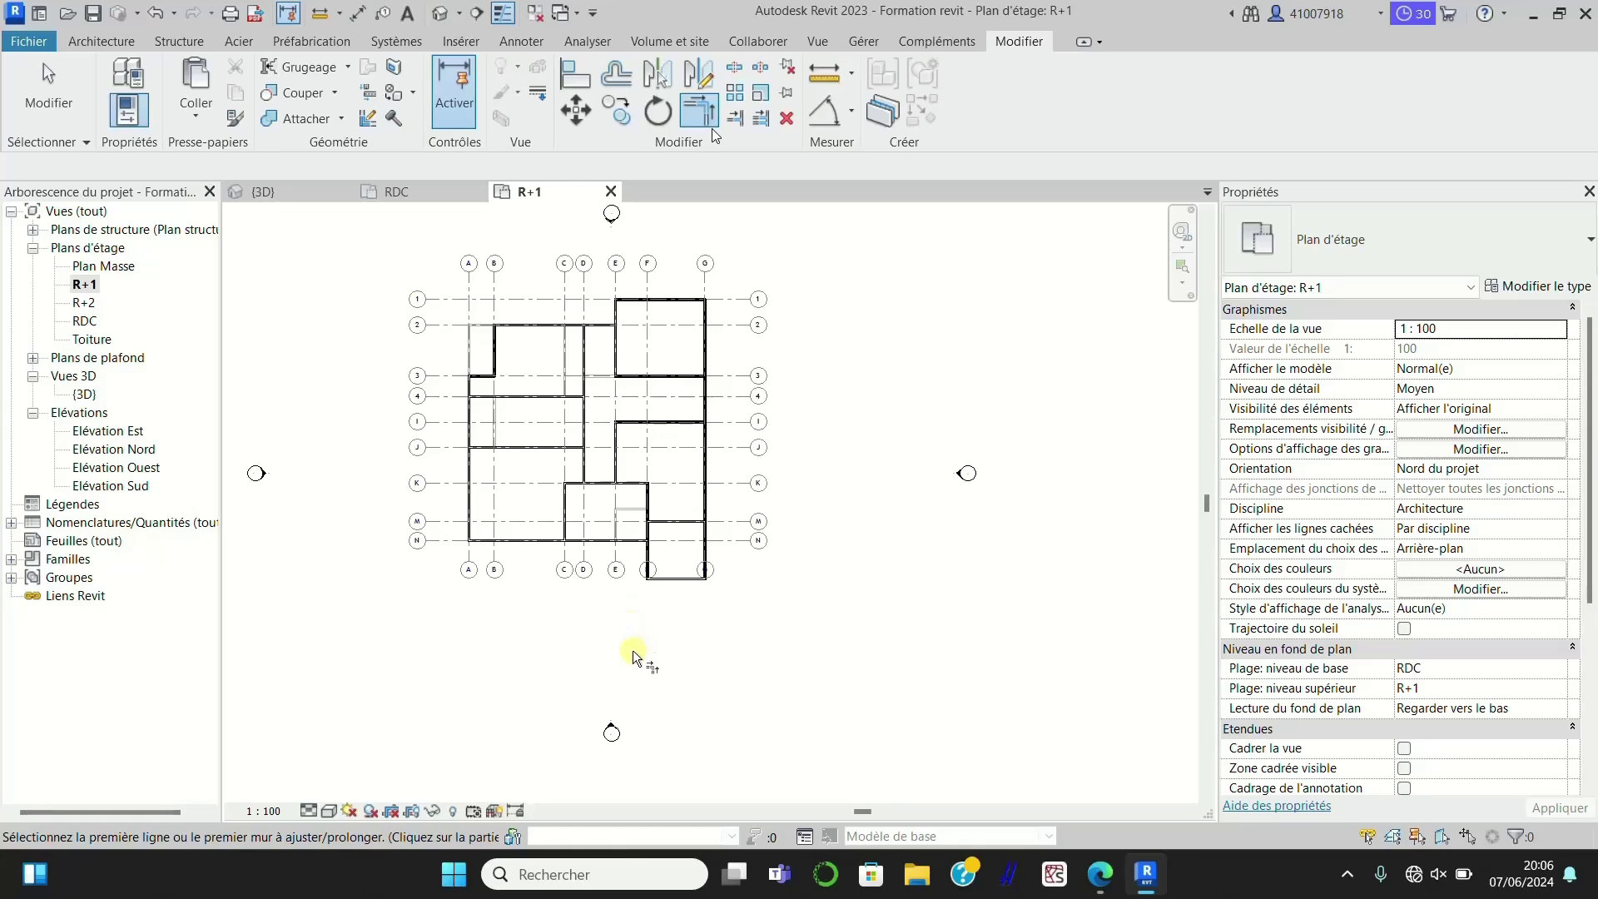
pyautogui.press('Escape')
pyautogui.scroll(1, 572, 466)
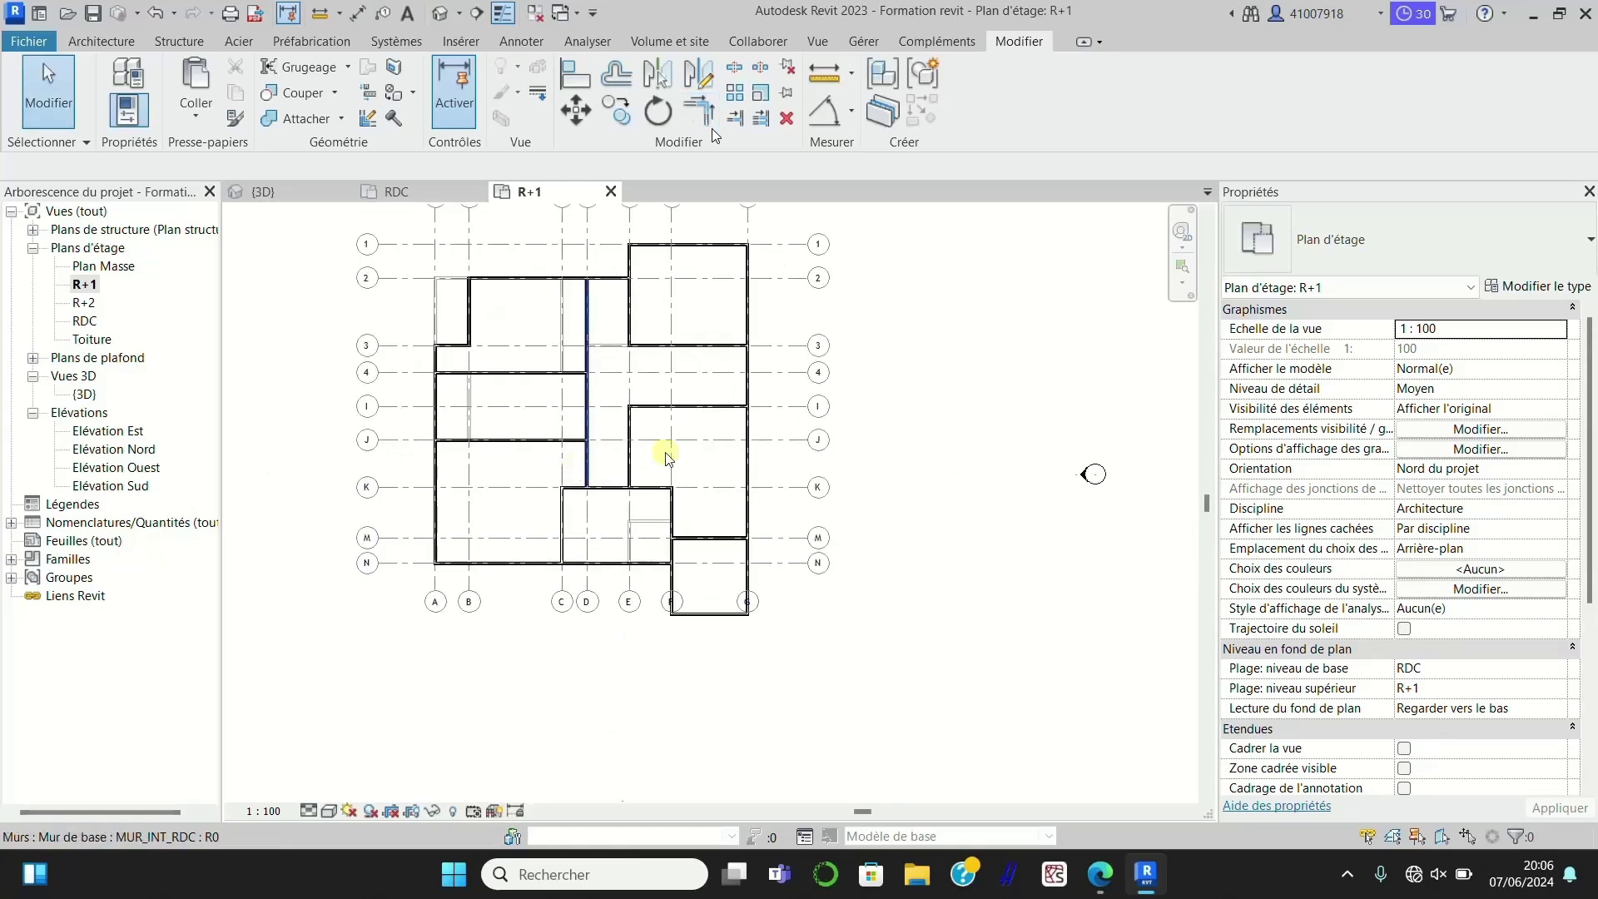
pyautogui.scroll(-2, 668, 457)
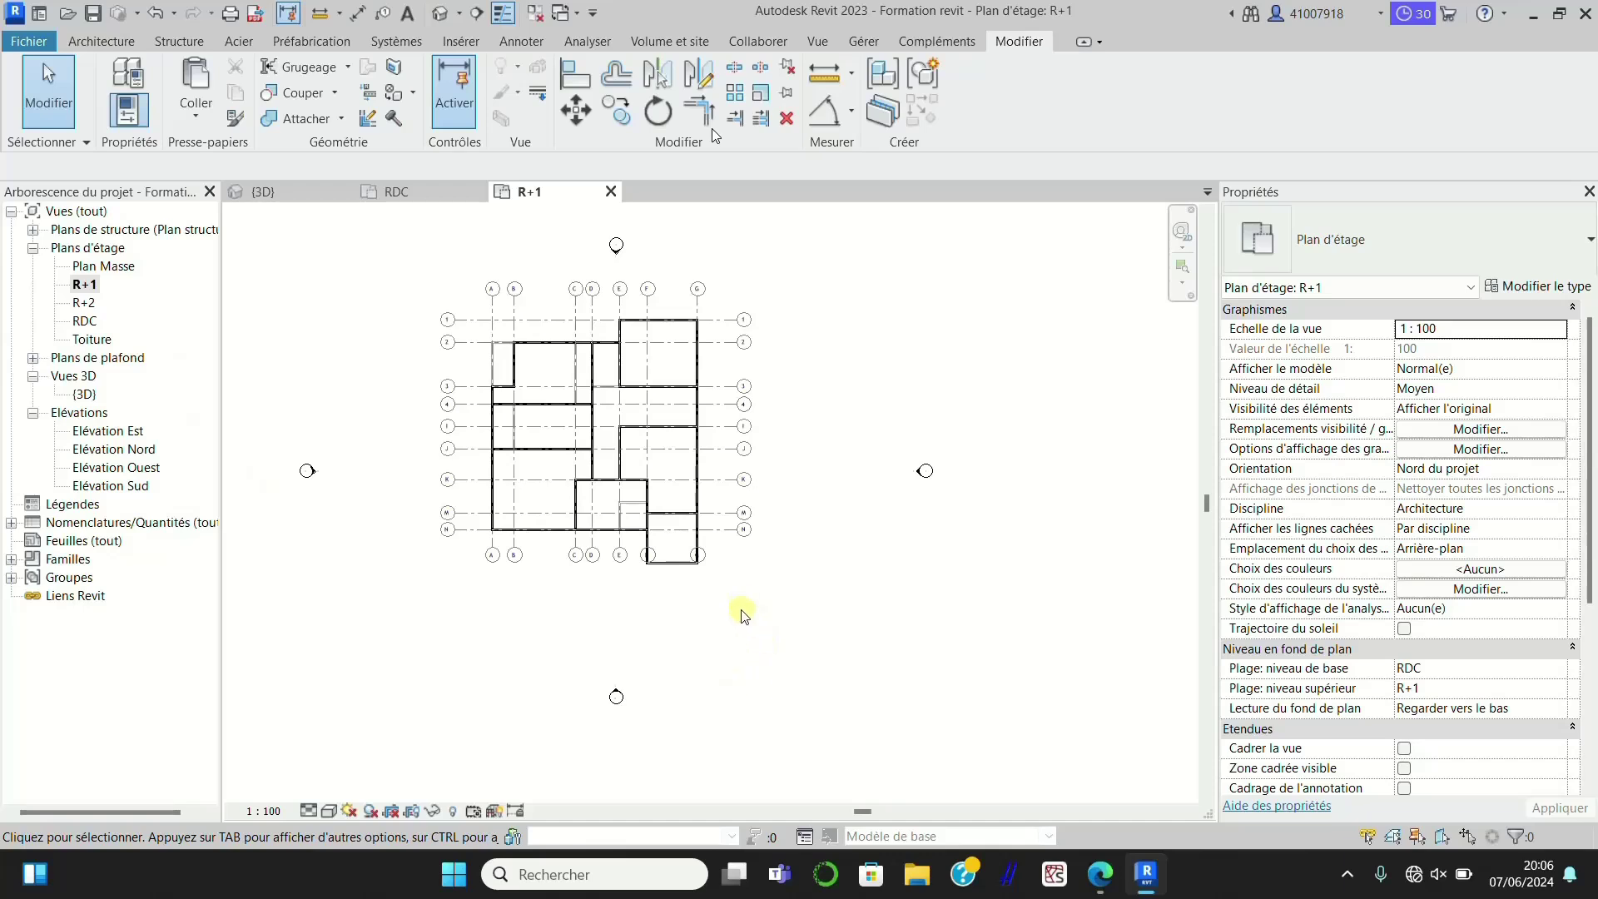
# Step: Select everything in the R+1 plan and filter out the grids (Quadrillages) so that only the walls (Murs) remain selected
pyautogui.moveTo(743, 617); pyautogui.dragTo(387, 275)
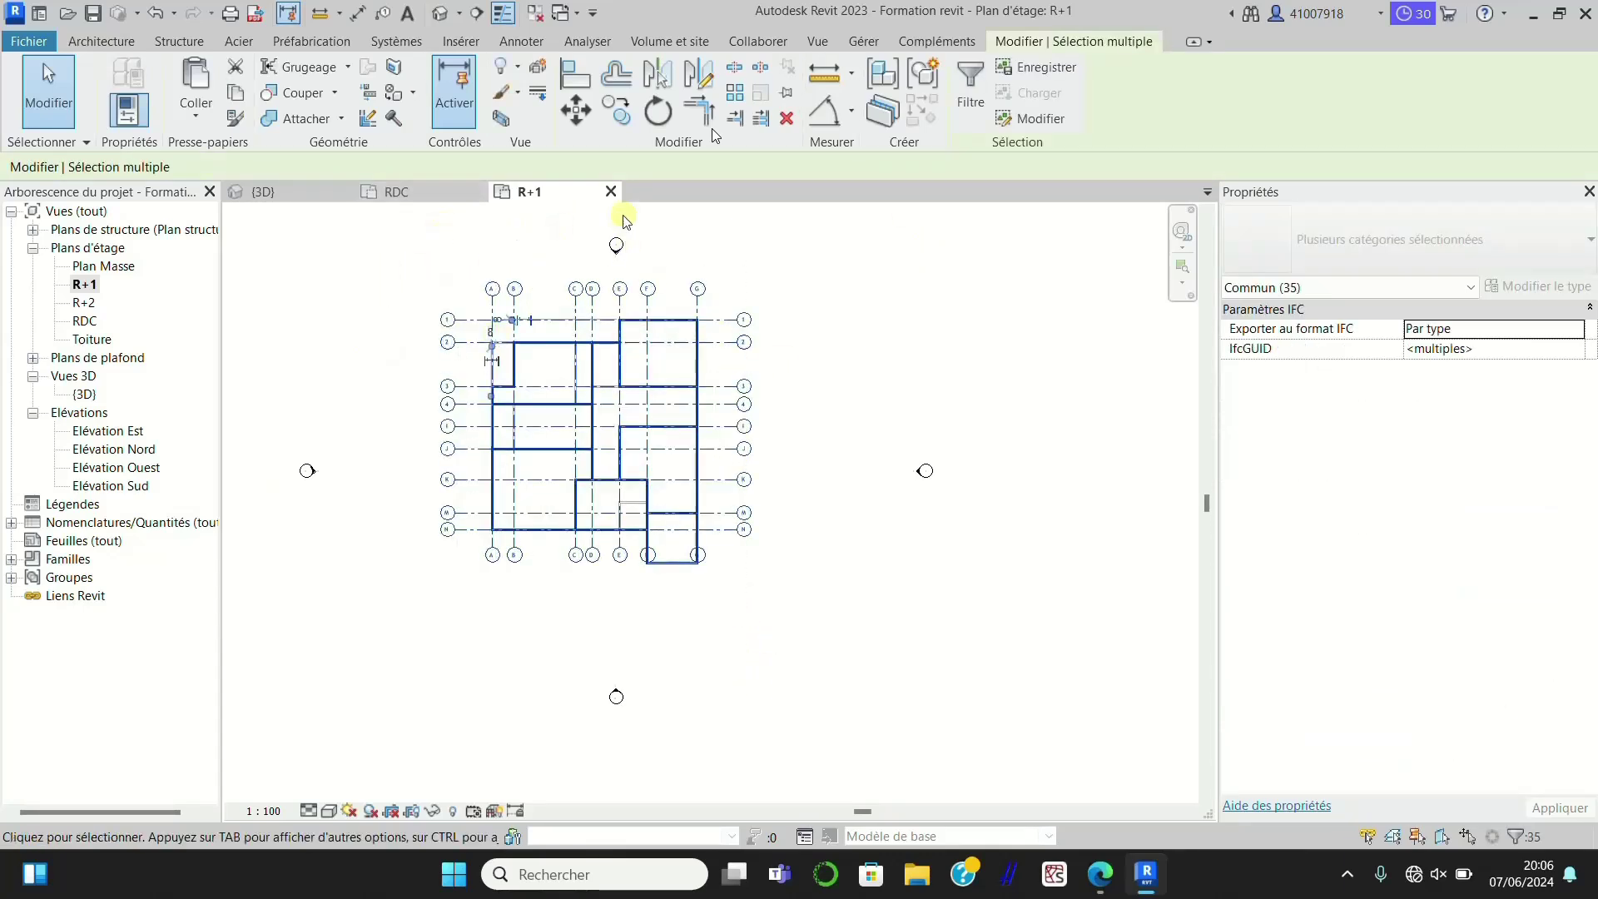
pyautogui.click(970, 88)
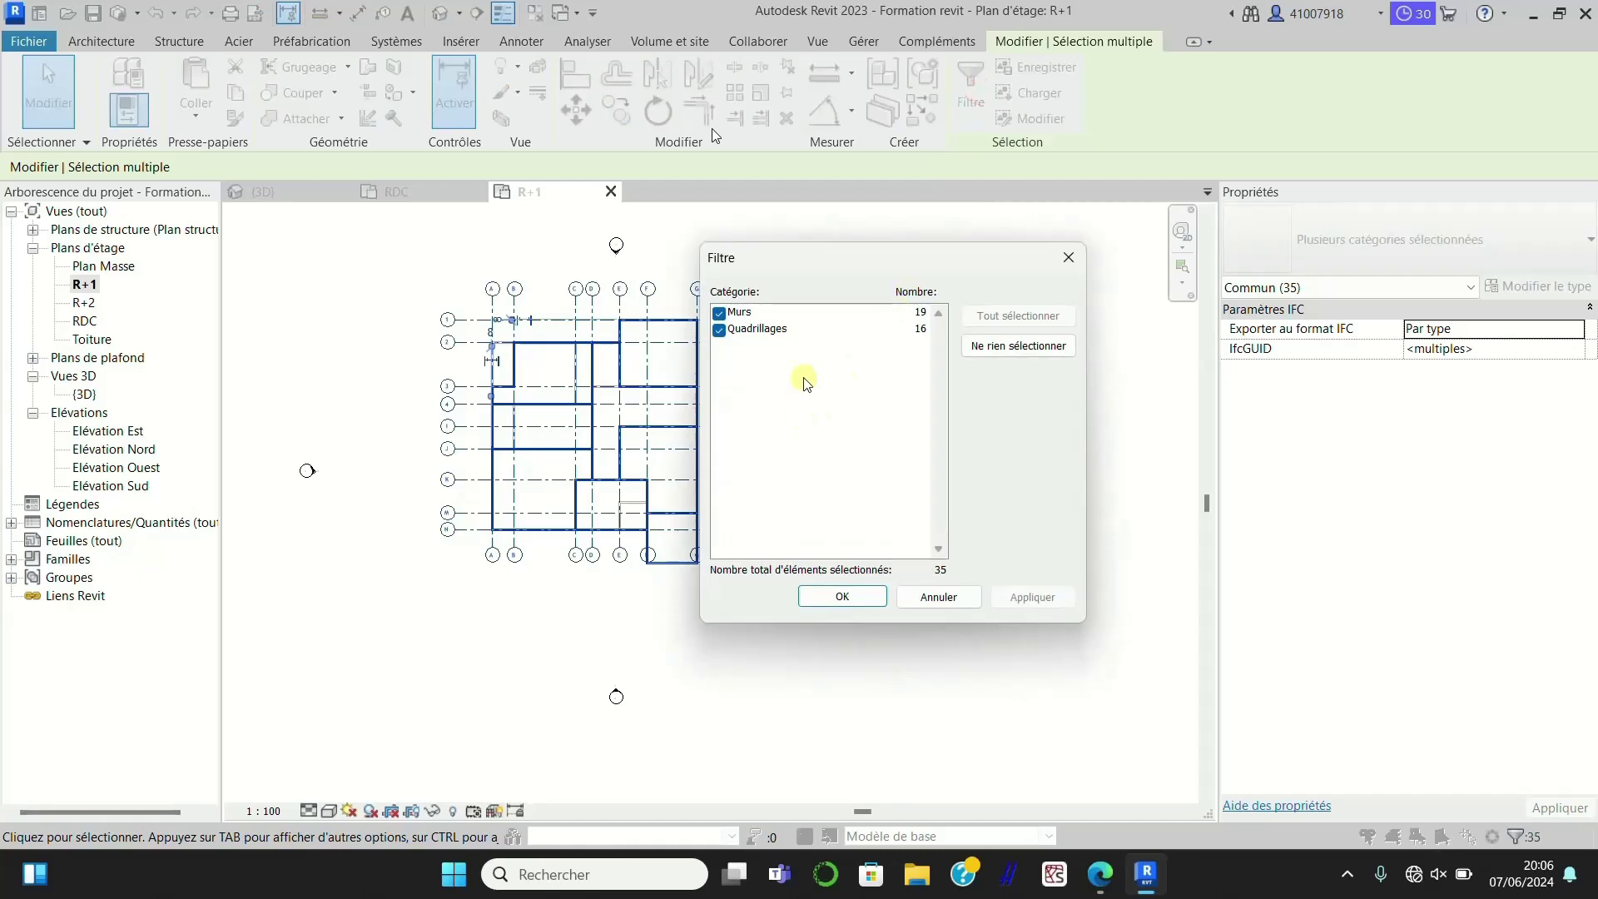
pyautogui.click(720, 331)
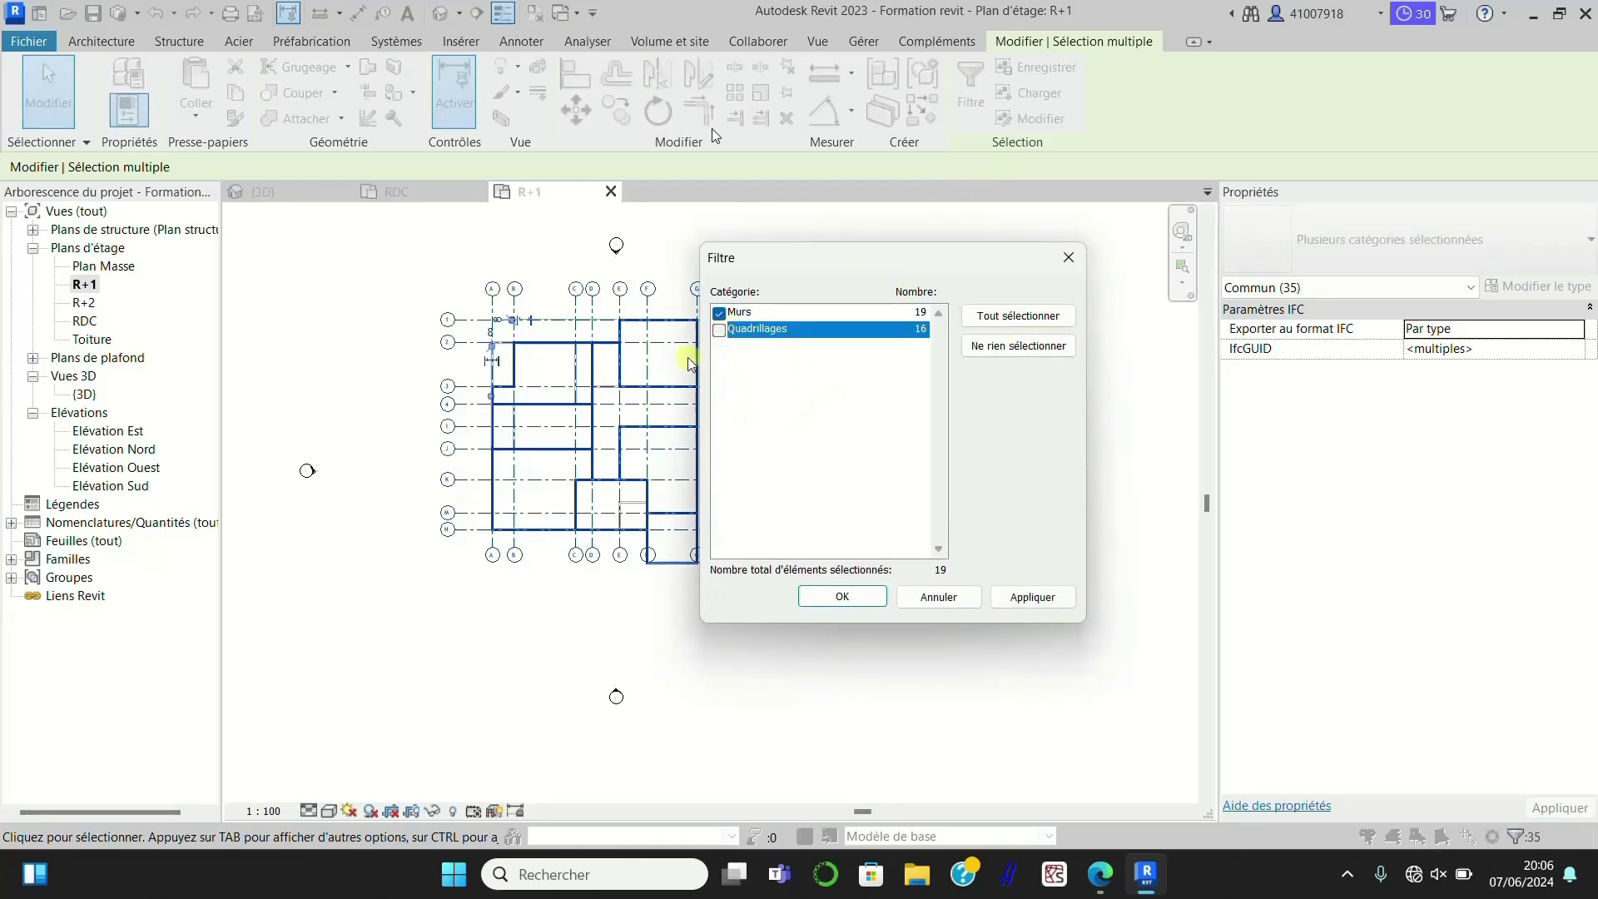
pyautogui.click(1060, 596)
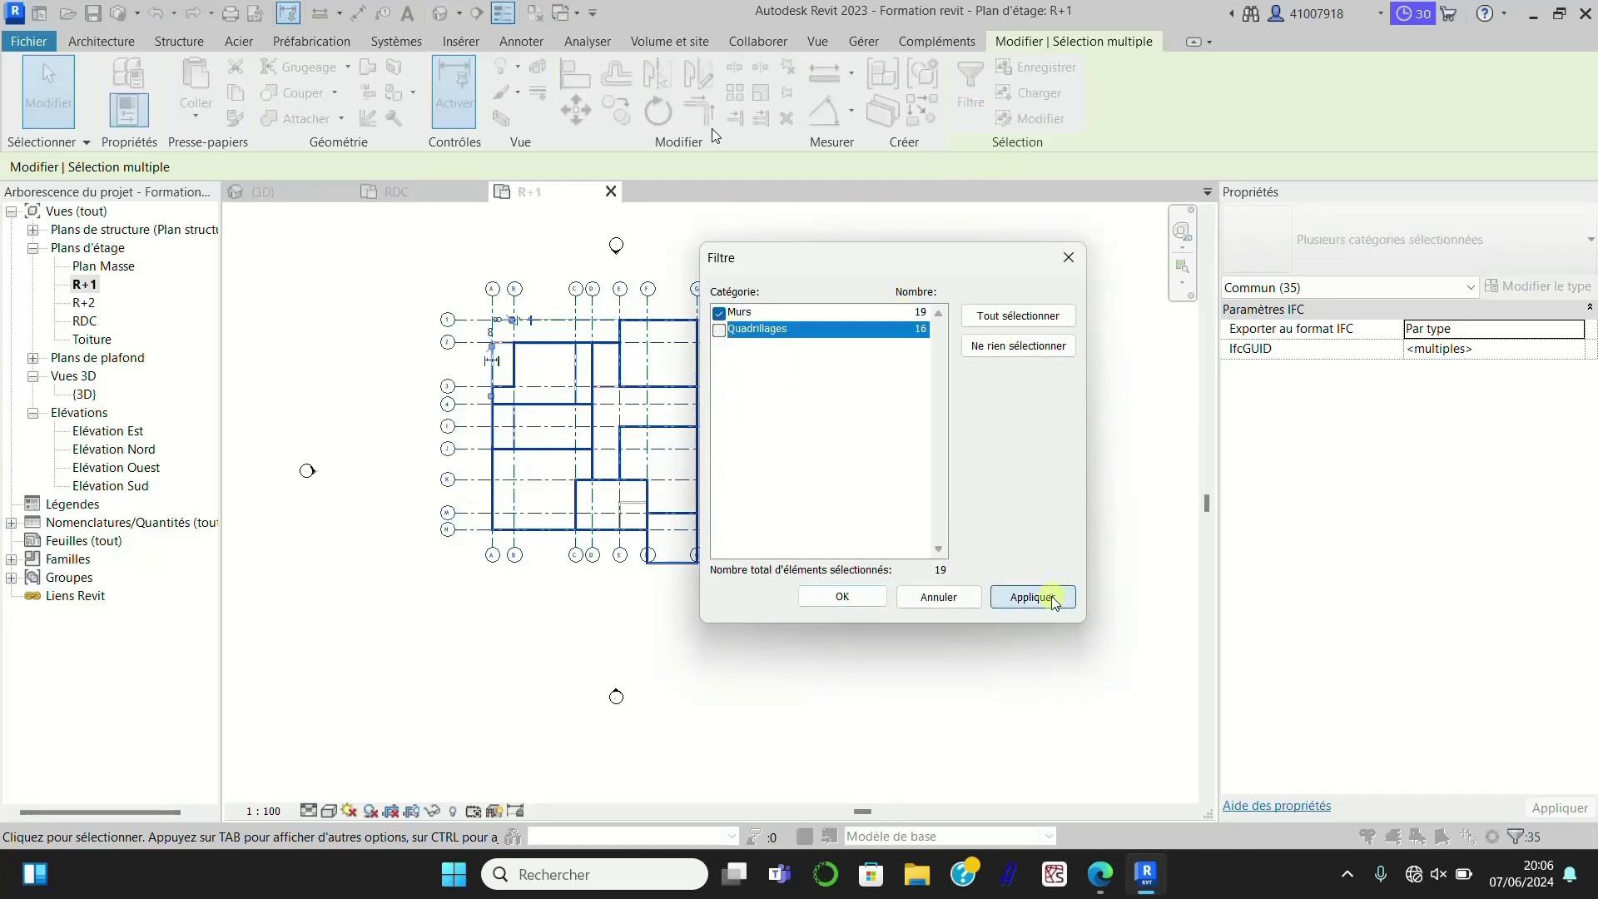
pyautogui.click(857, 596)
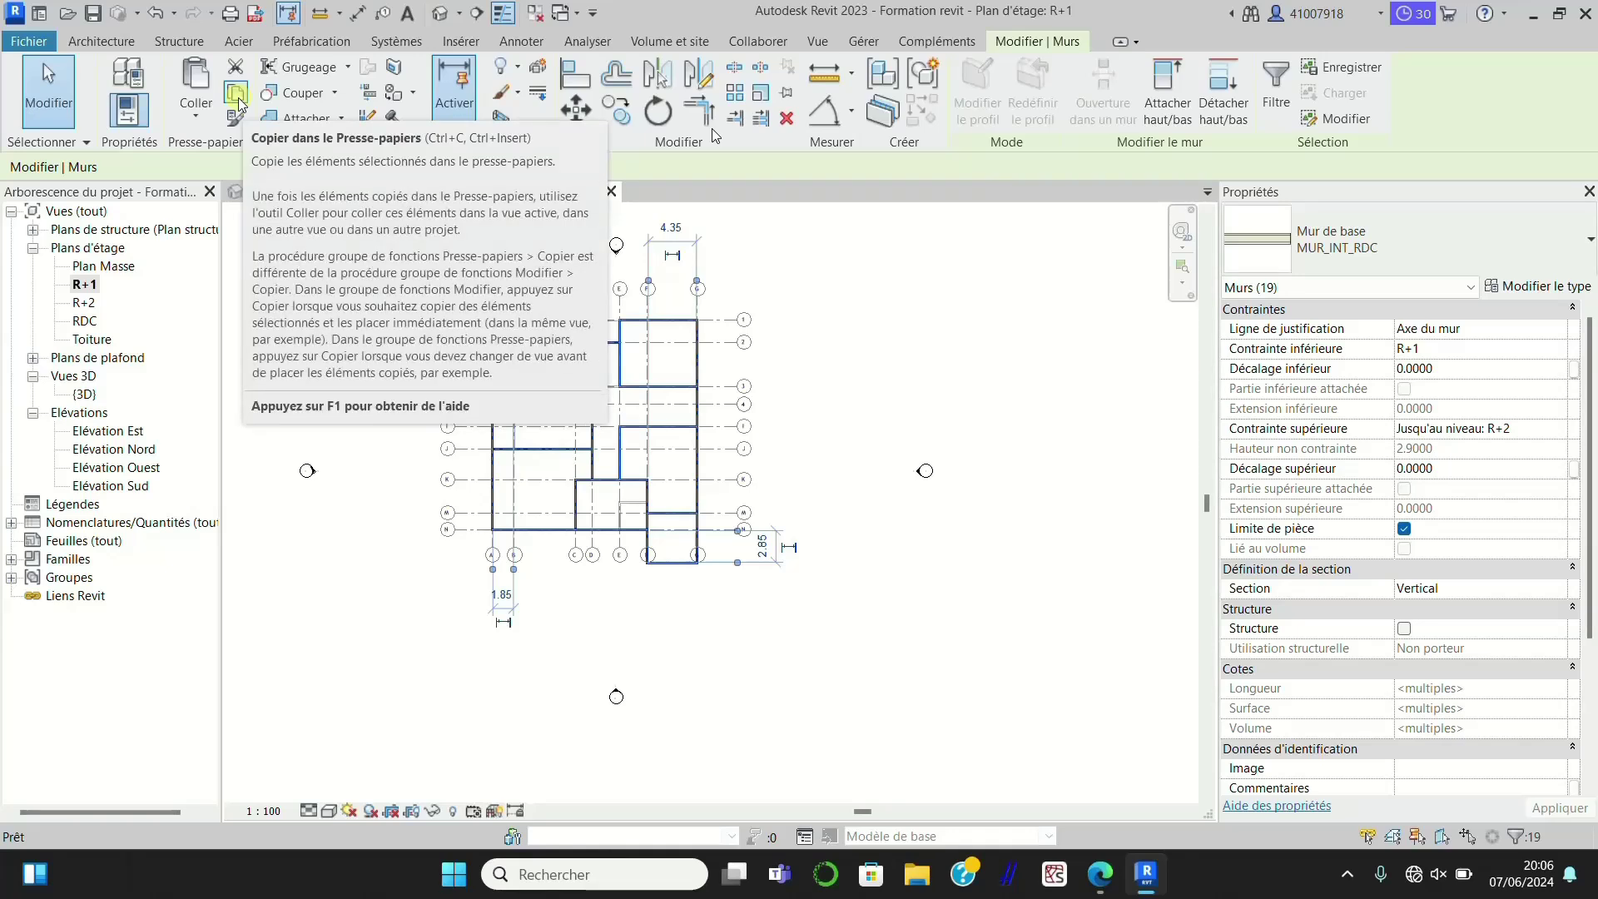
# Step: Copy the selected walls, paste them aligned to level R+2, and check the stacked storeys in the 3D view
pyautogui.click(237, 93)
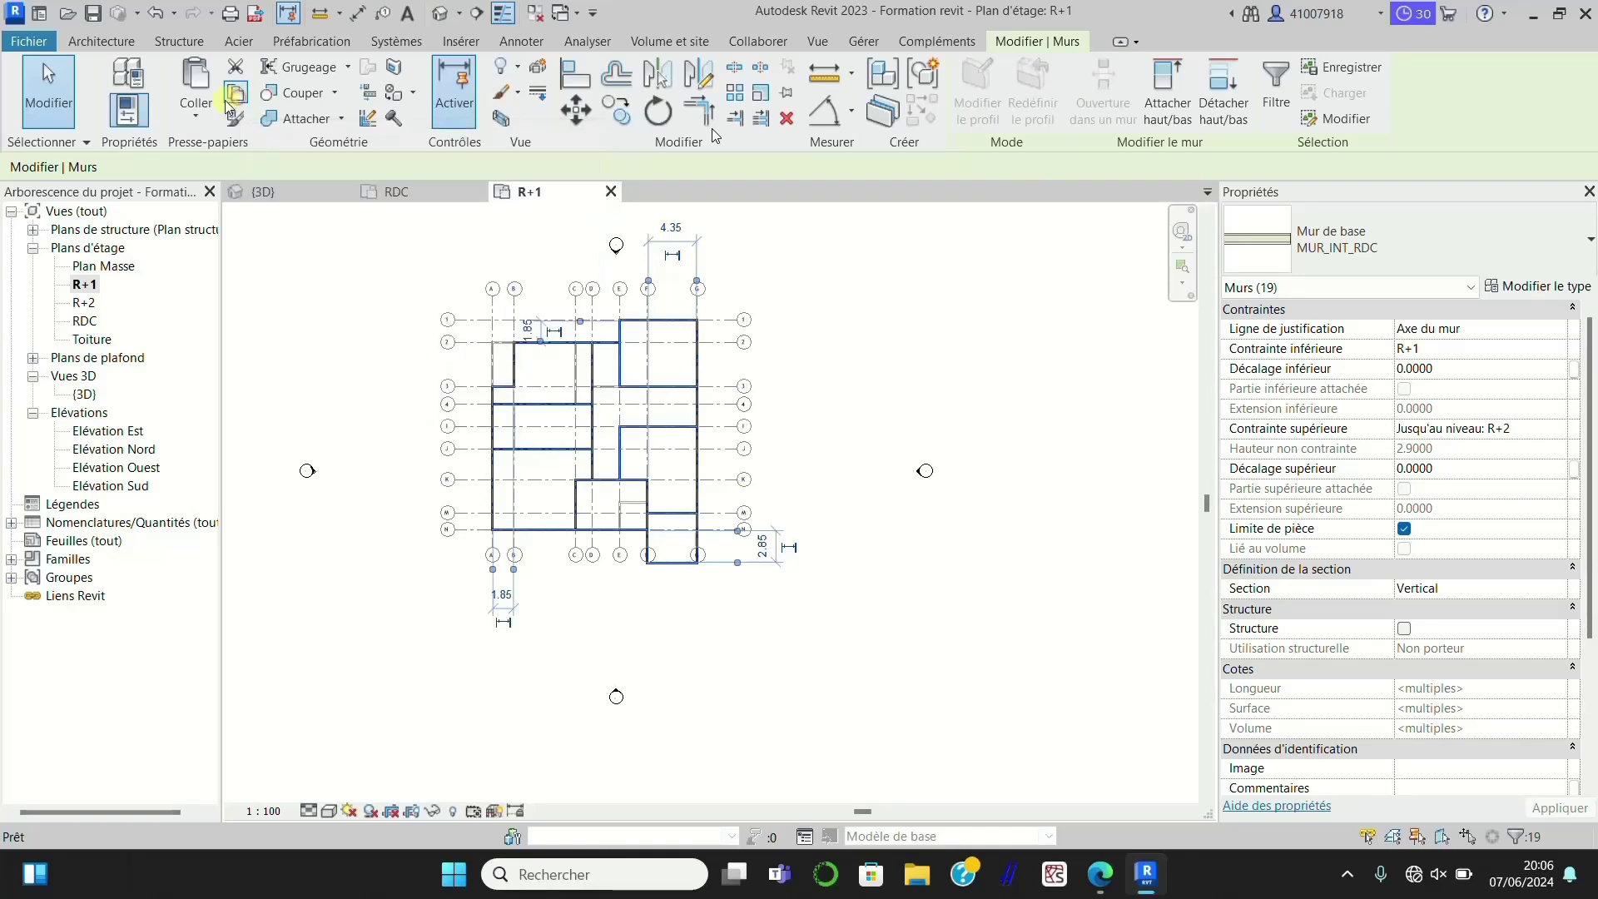
pyautogui.click(196, 115)
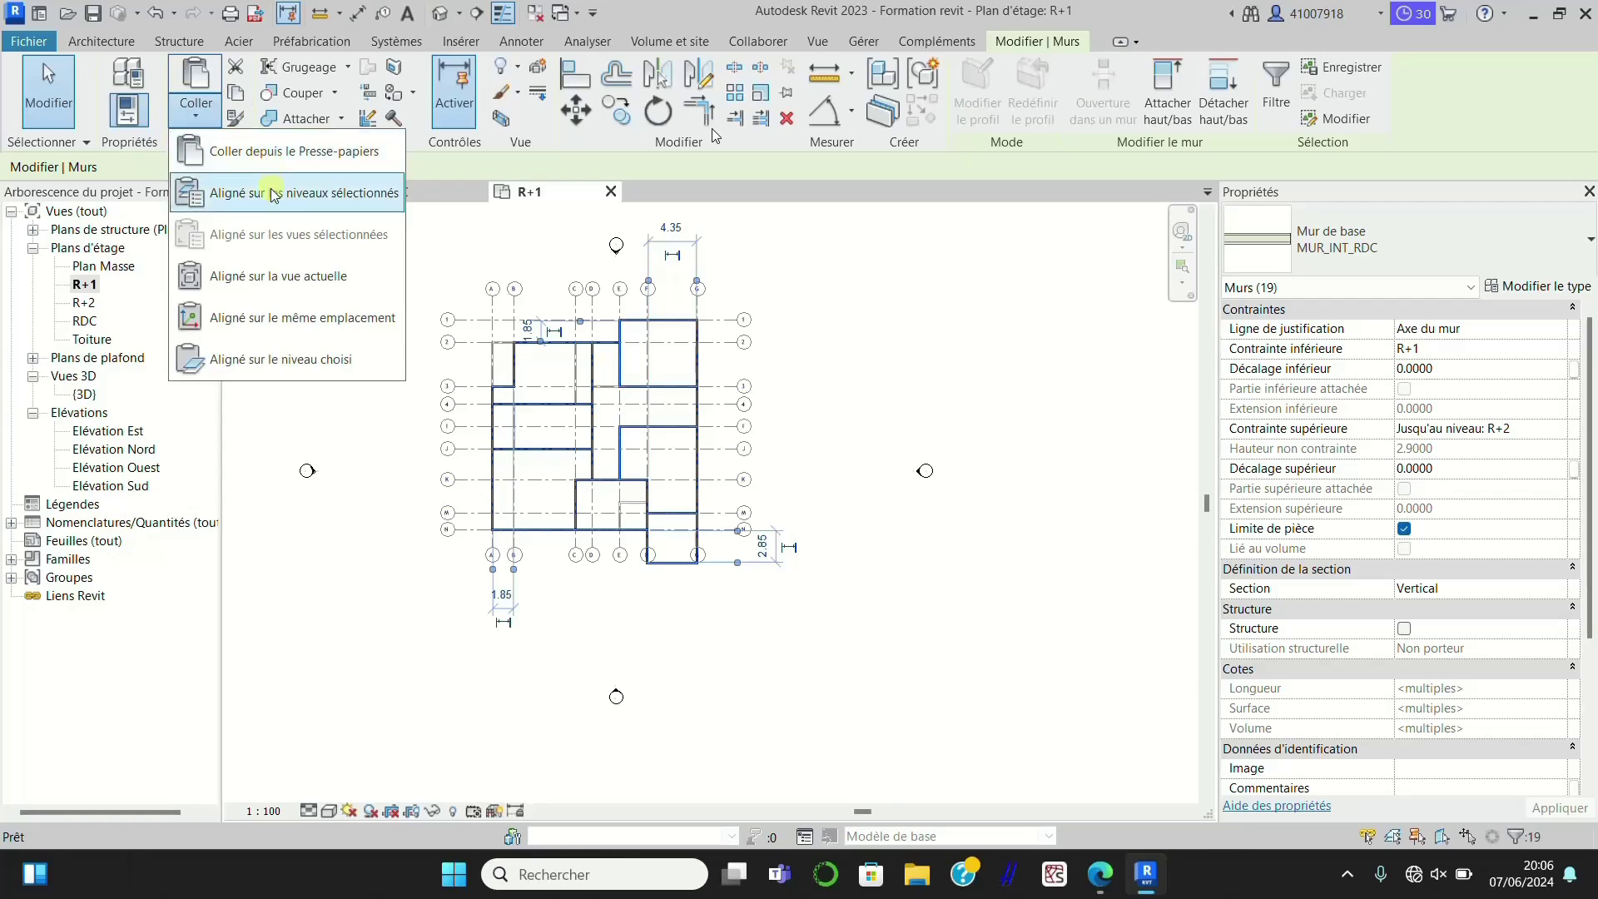
pyautogui.click(351, 195)
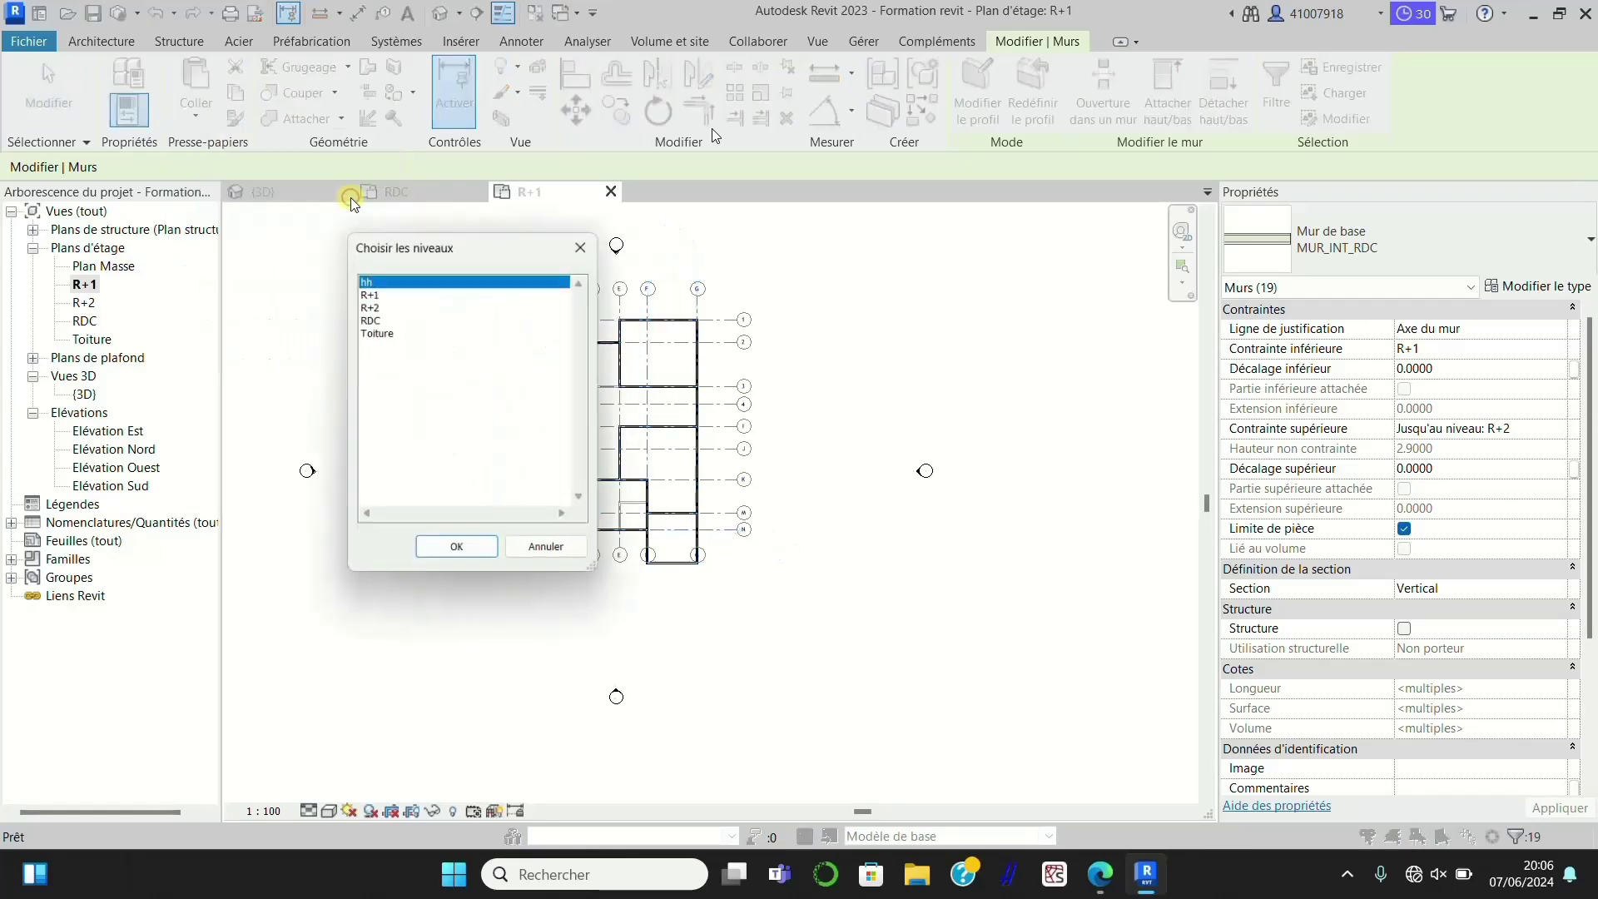
pyautogui.click(371, 305)
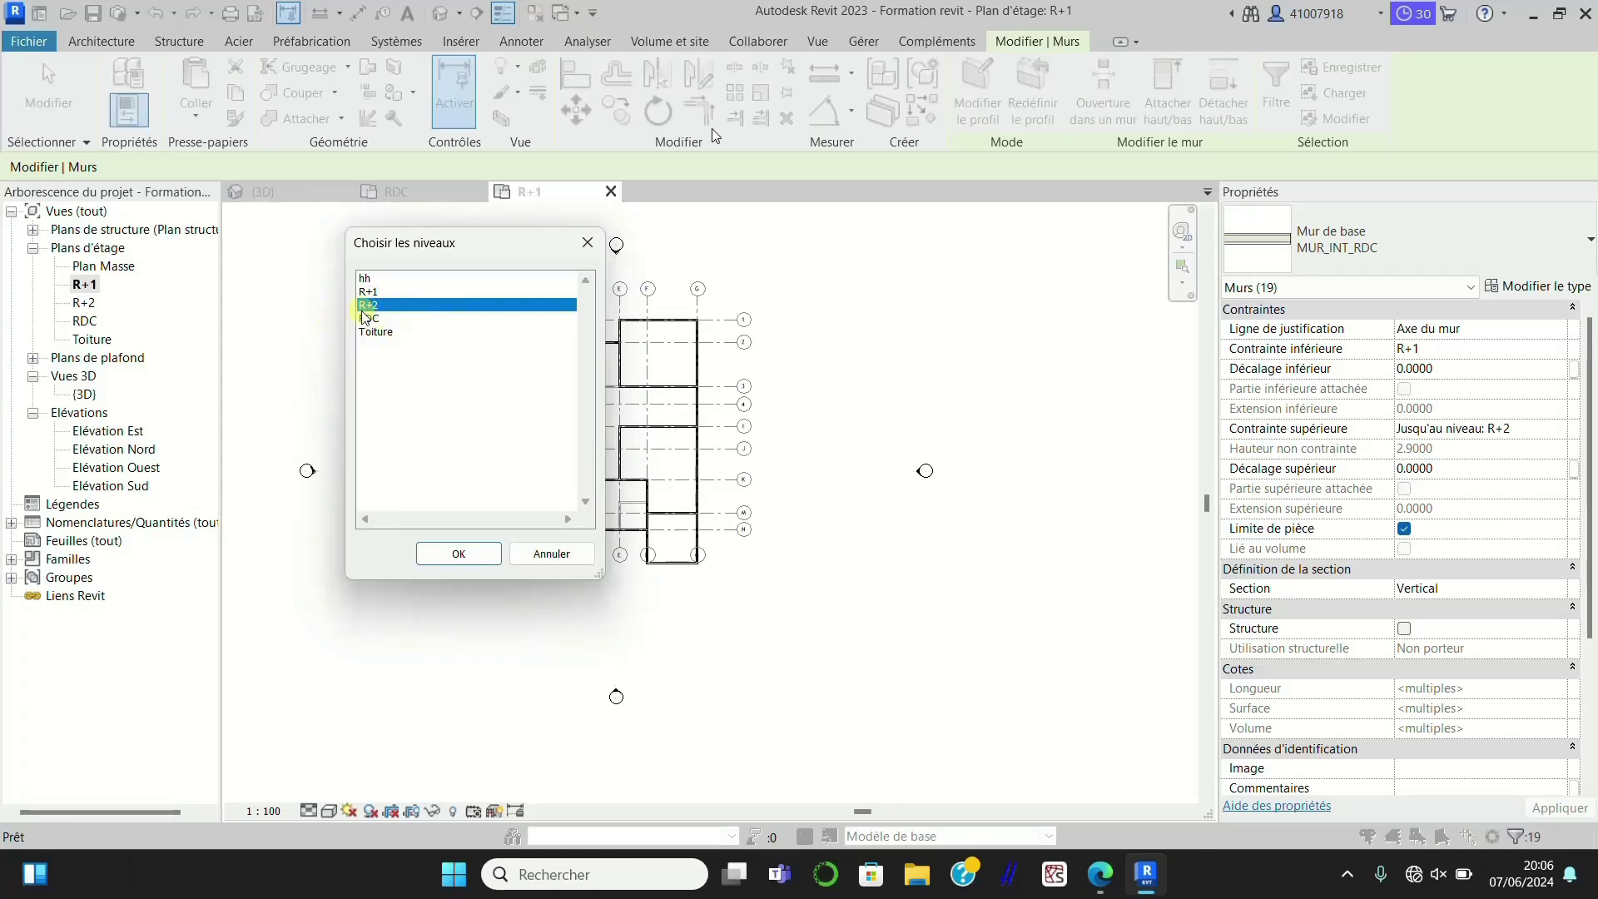
pyautogui.click(456, 554)
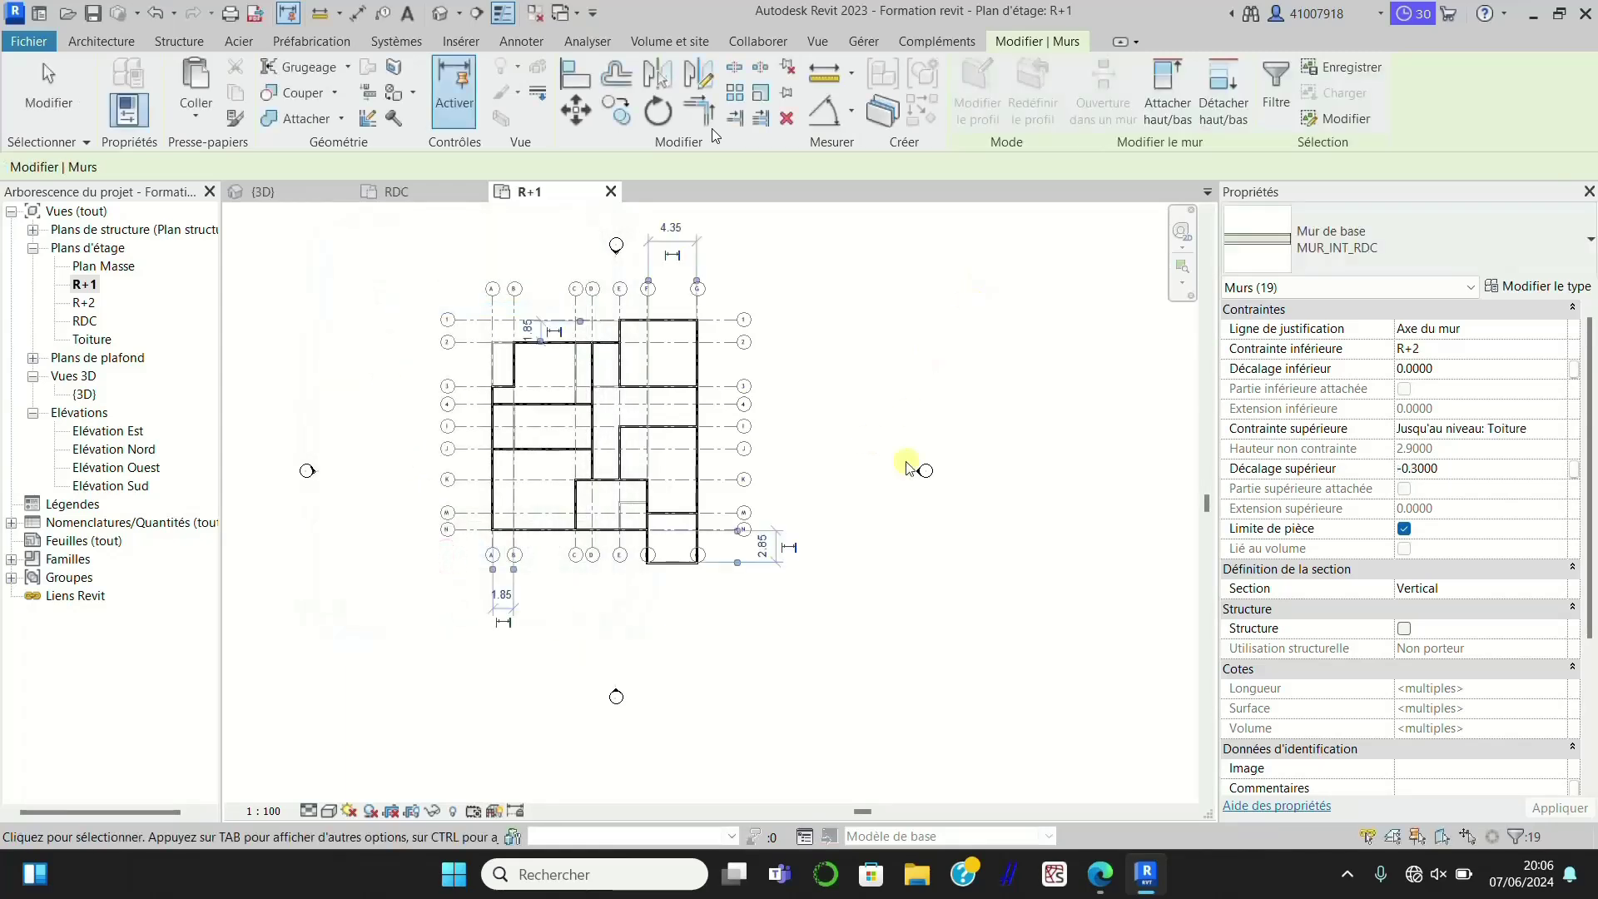
pyautogui.click(918, 646)
pyautogui.click(263, 192)
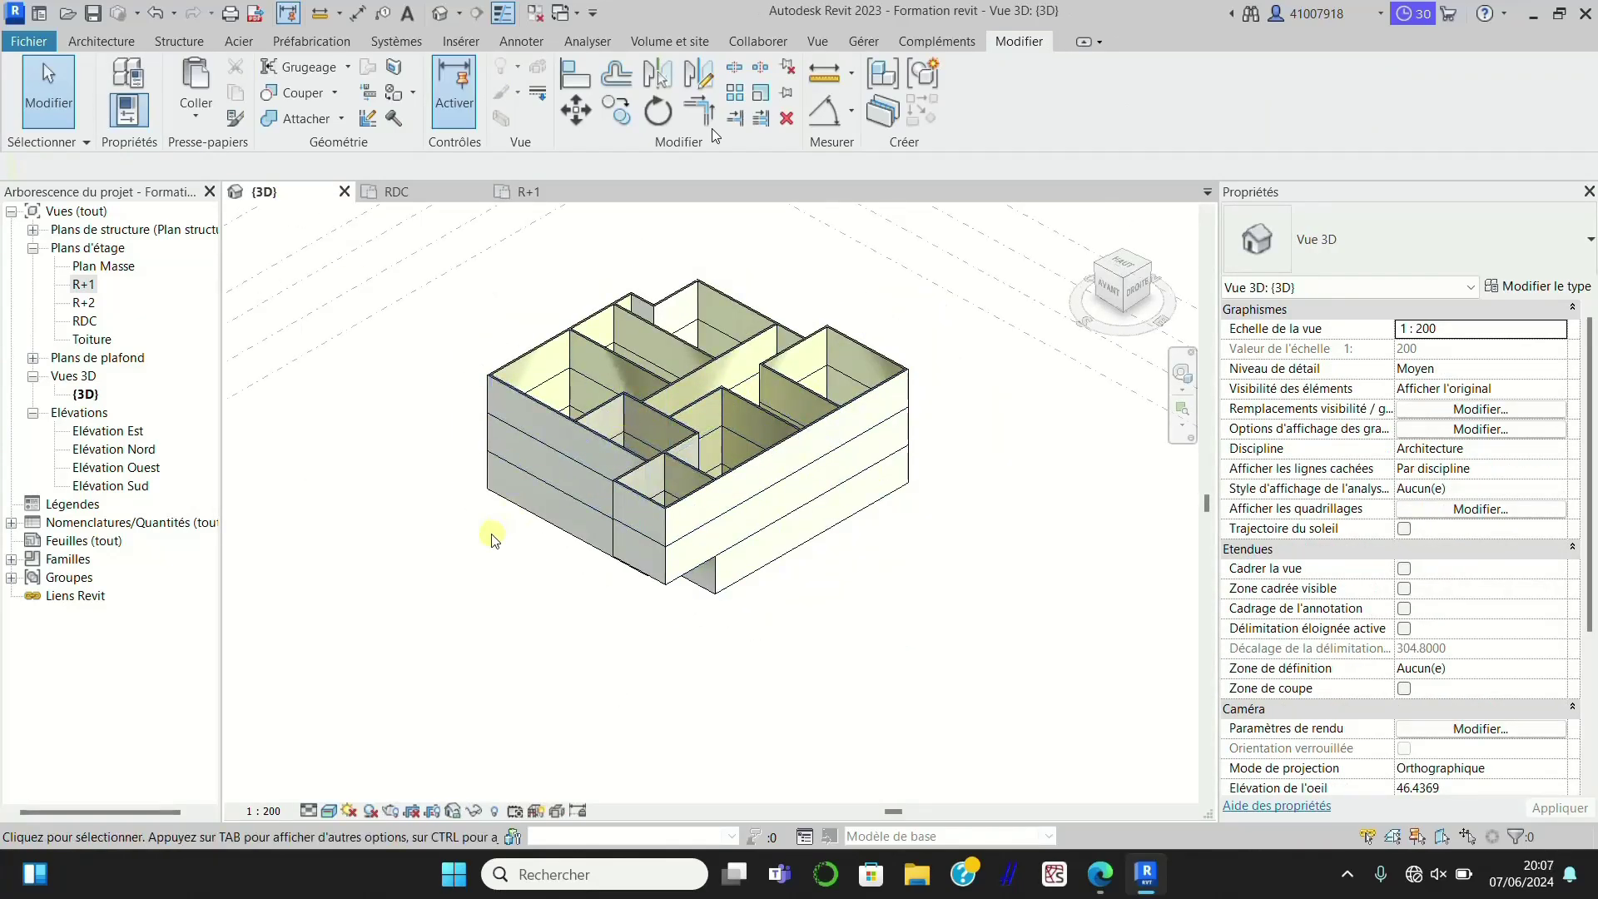
# Step: In the R+2 floor plan, use Trim/Extend to Corner to join the grid G wall to the grid M wall and the grid F wall to the grid N wall
pyautogui.doubleClick(84, 303)
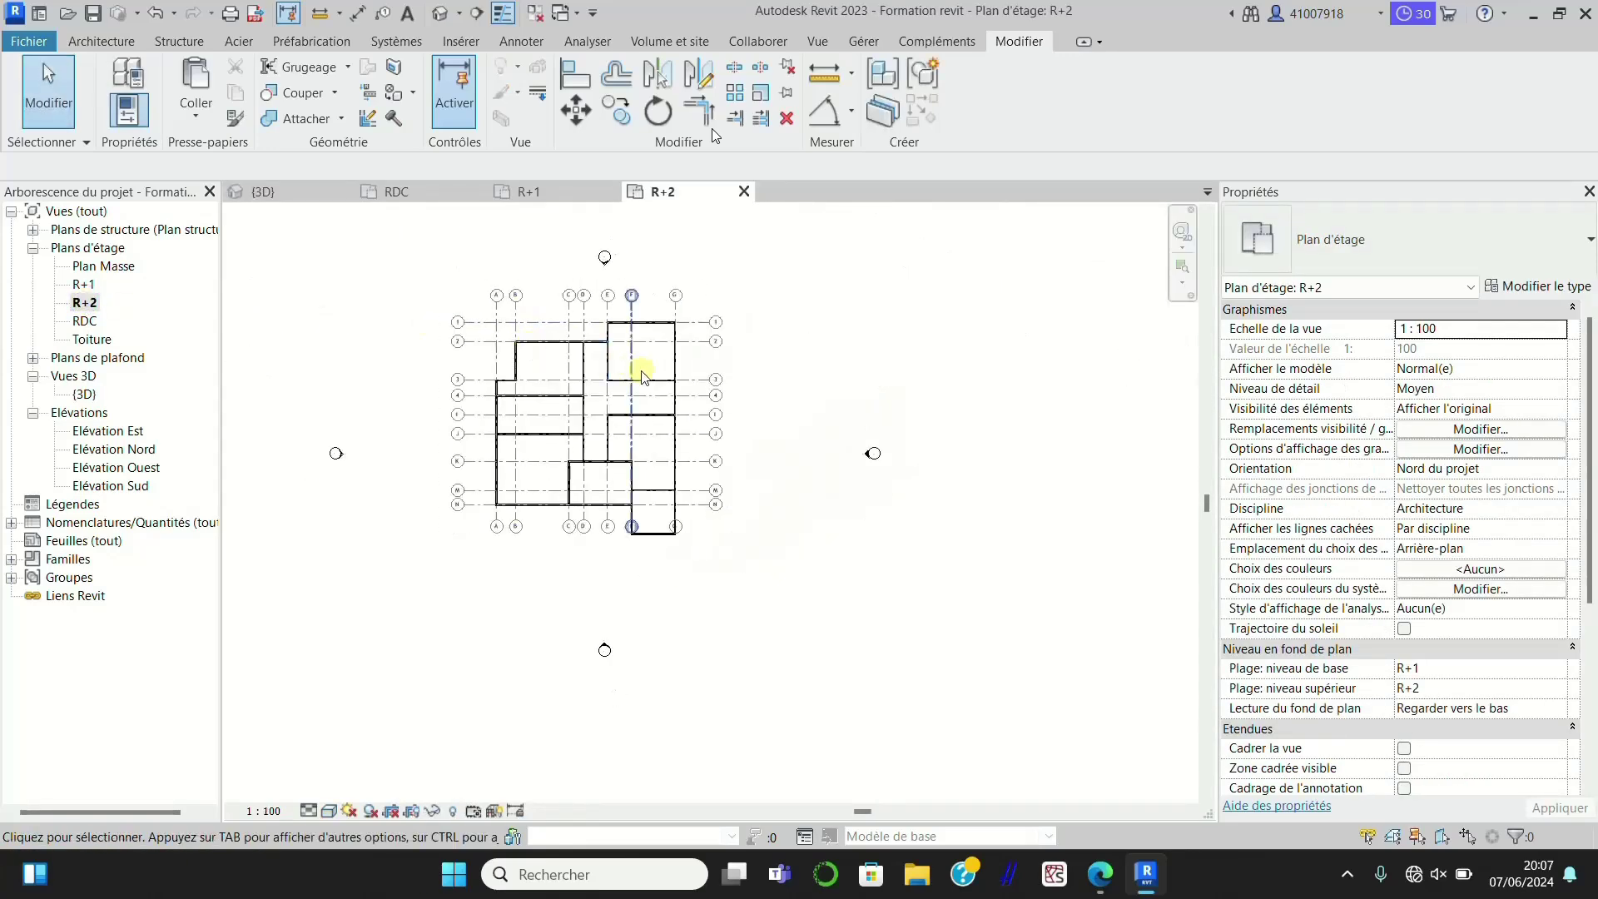
pyautogui.scroll(1, 535, 345)
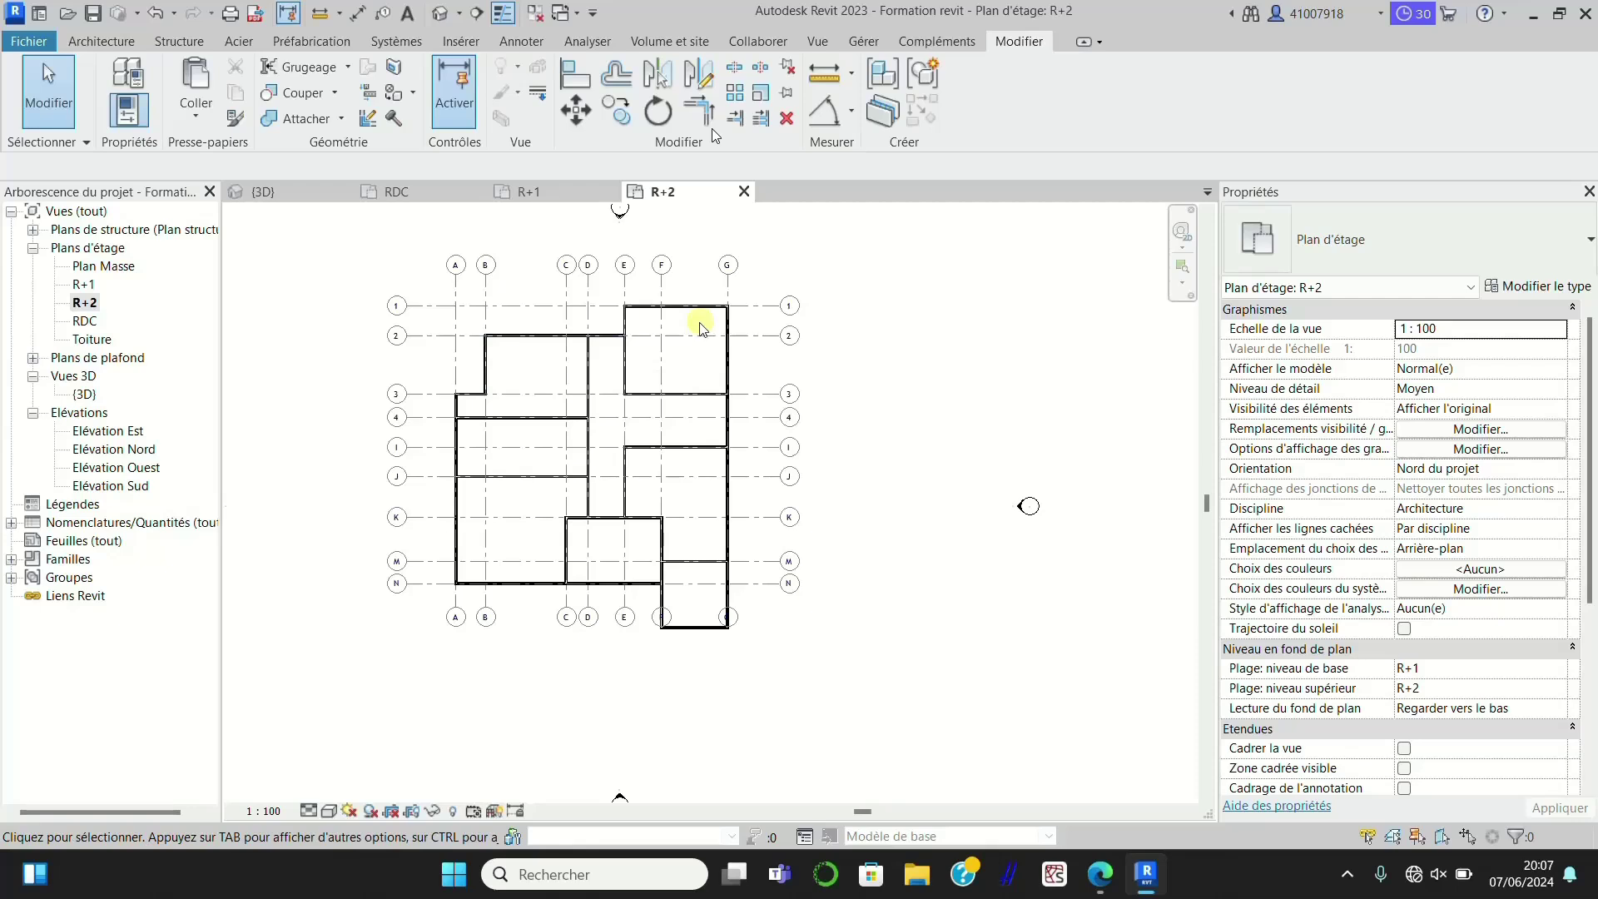
pyautogui.moveTo(543, 329); pyautogui.dragTo(569, 328, button='middle')
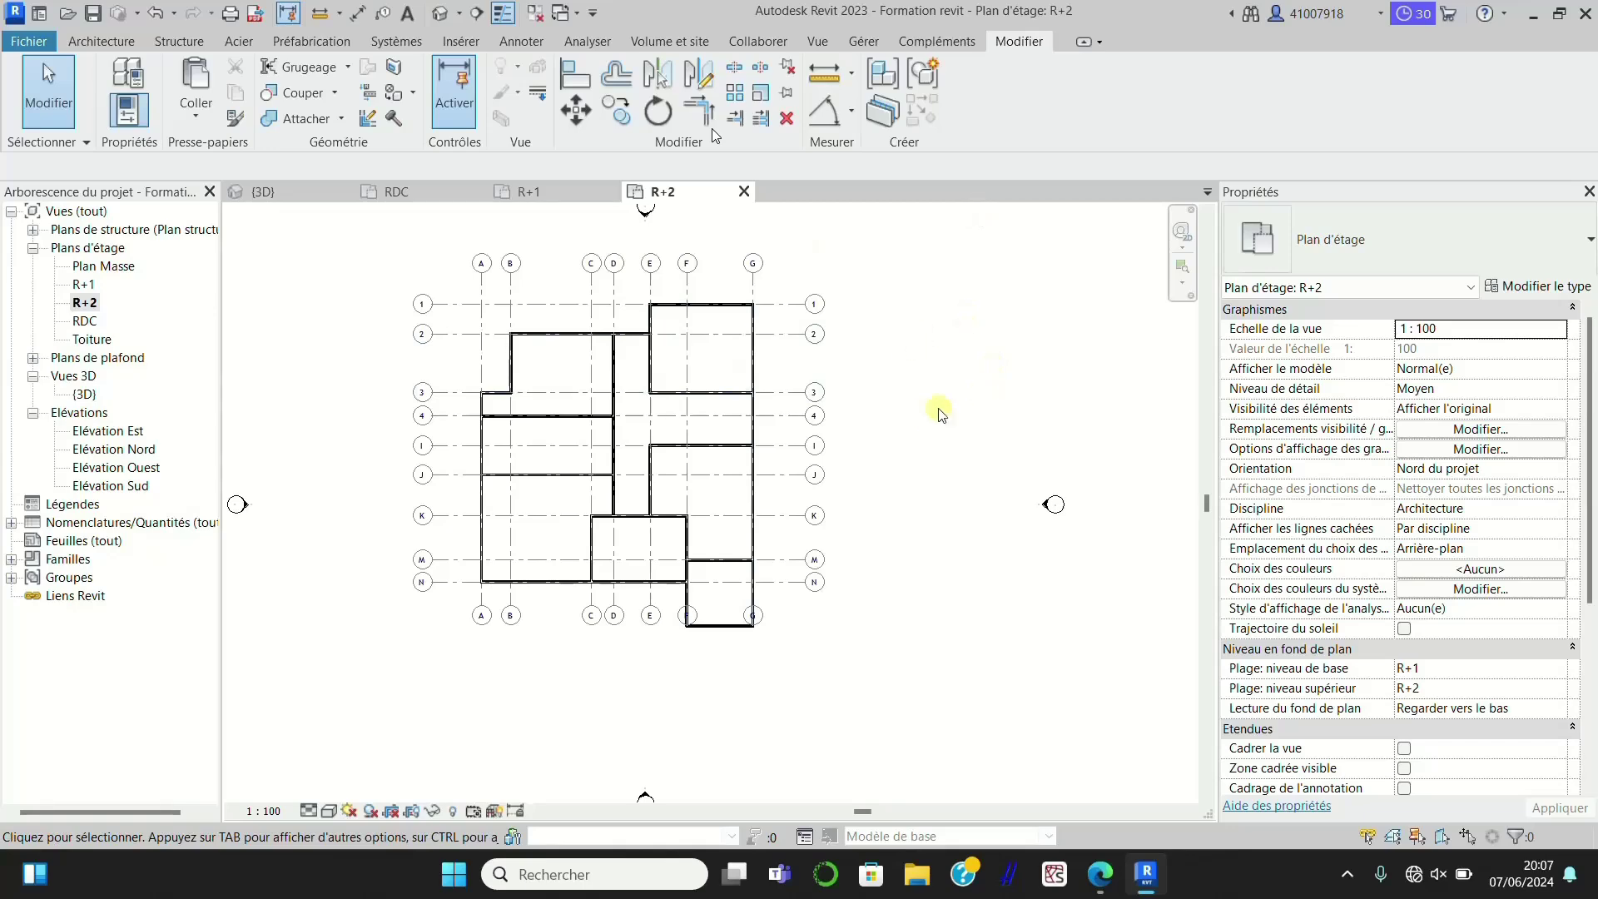
pyautogui.scroll(3, 749, 499)
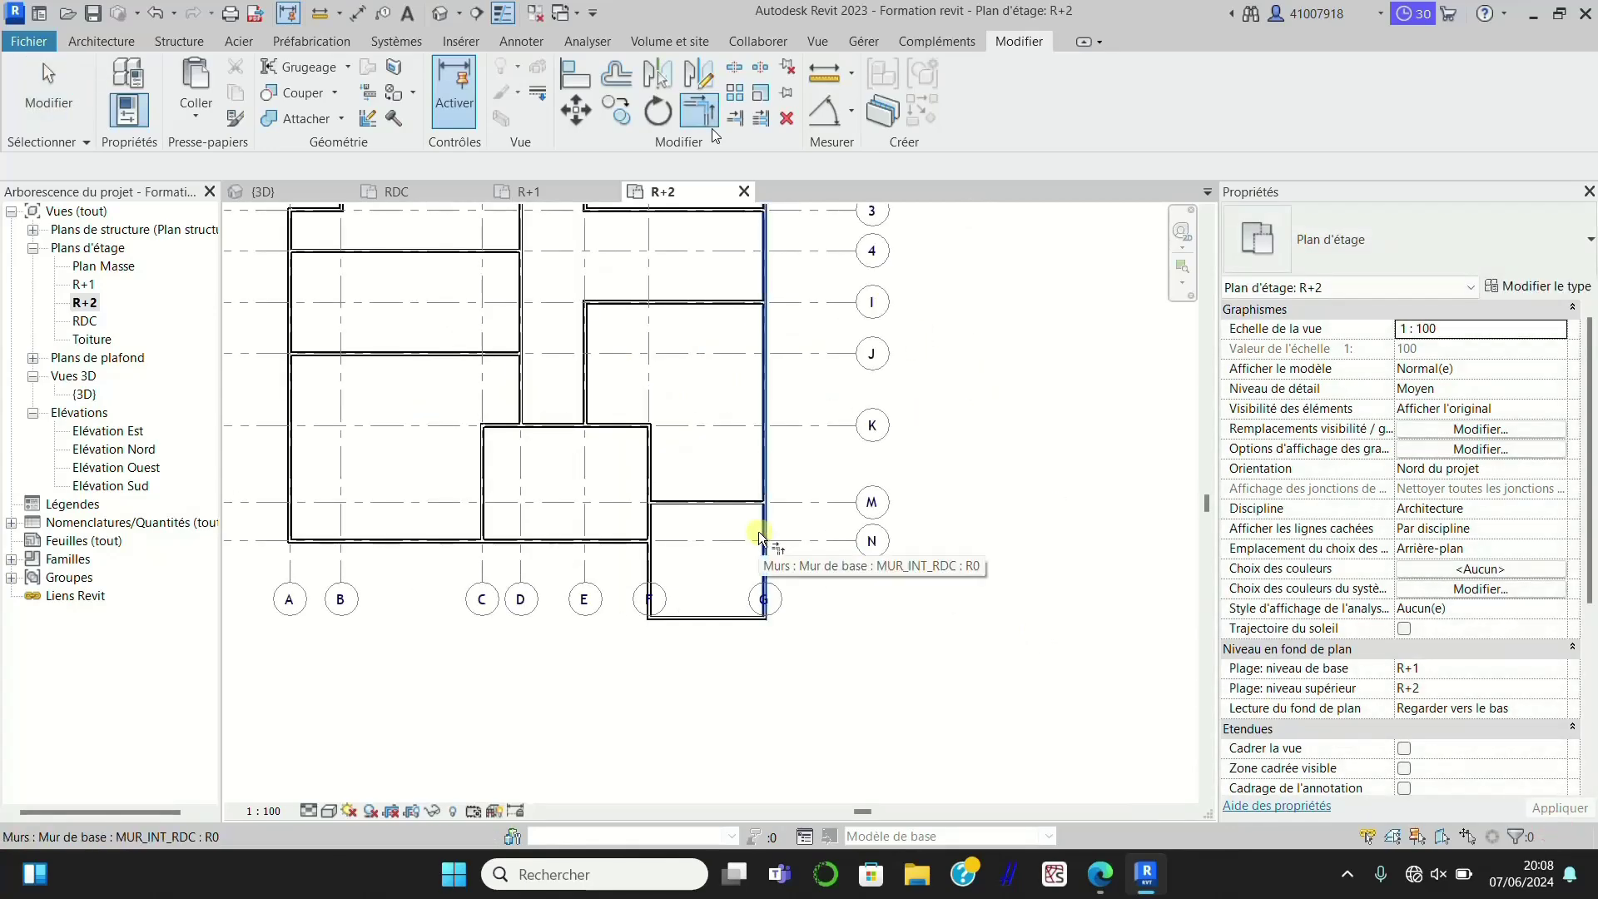
pyautogui.scroll(-3, 760, 533)
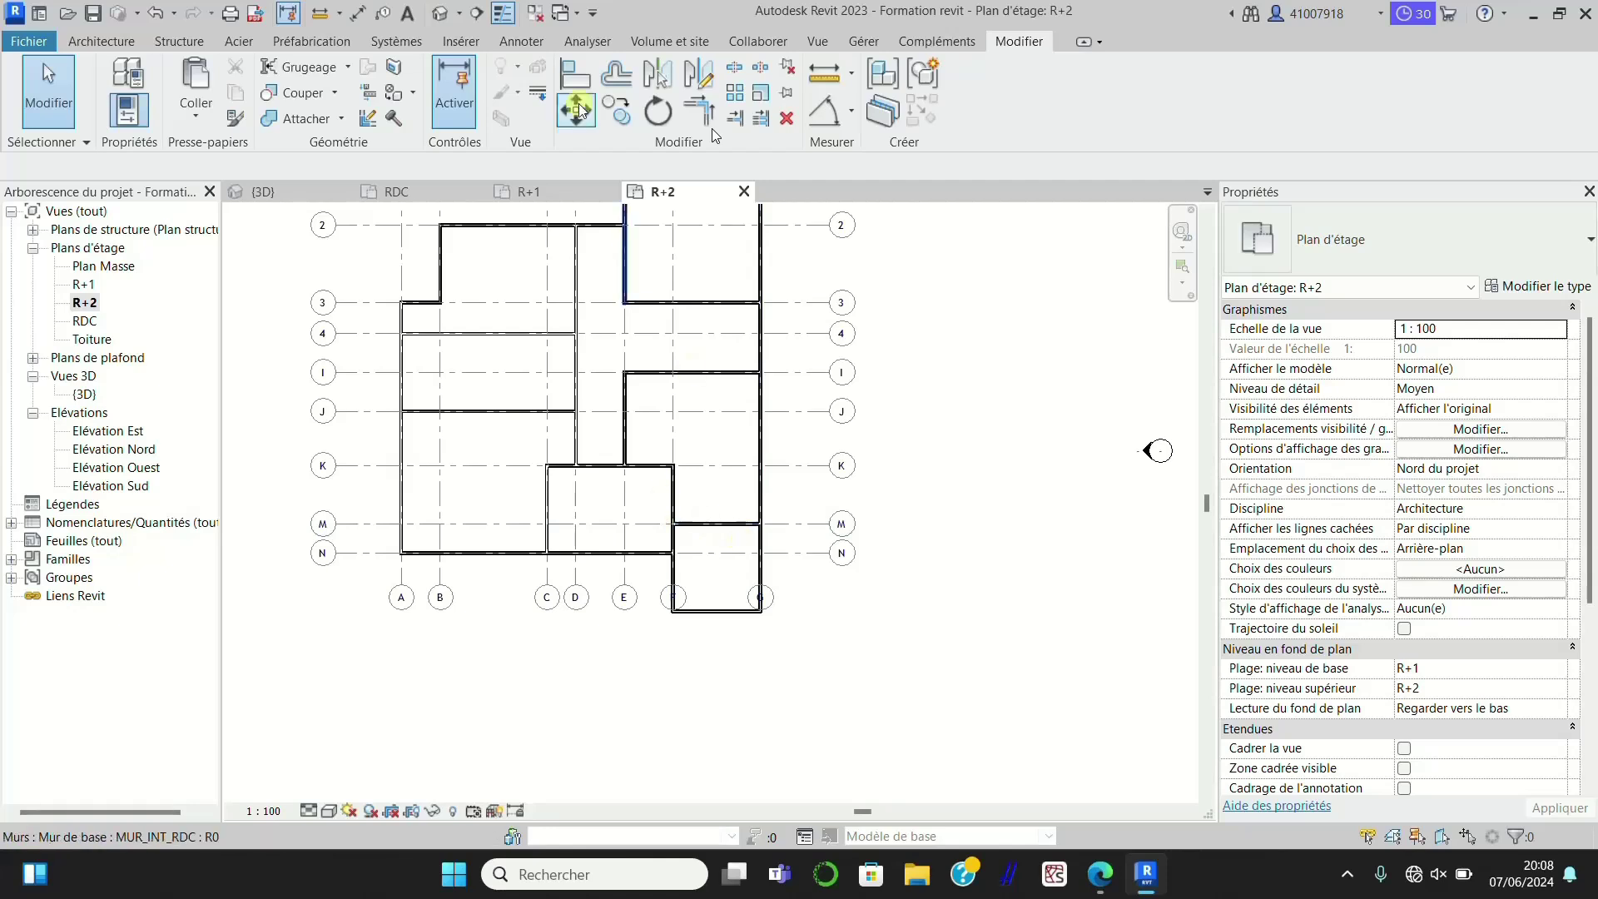
pyautogui.click(699, 109)
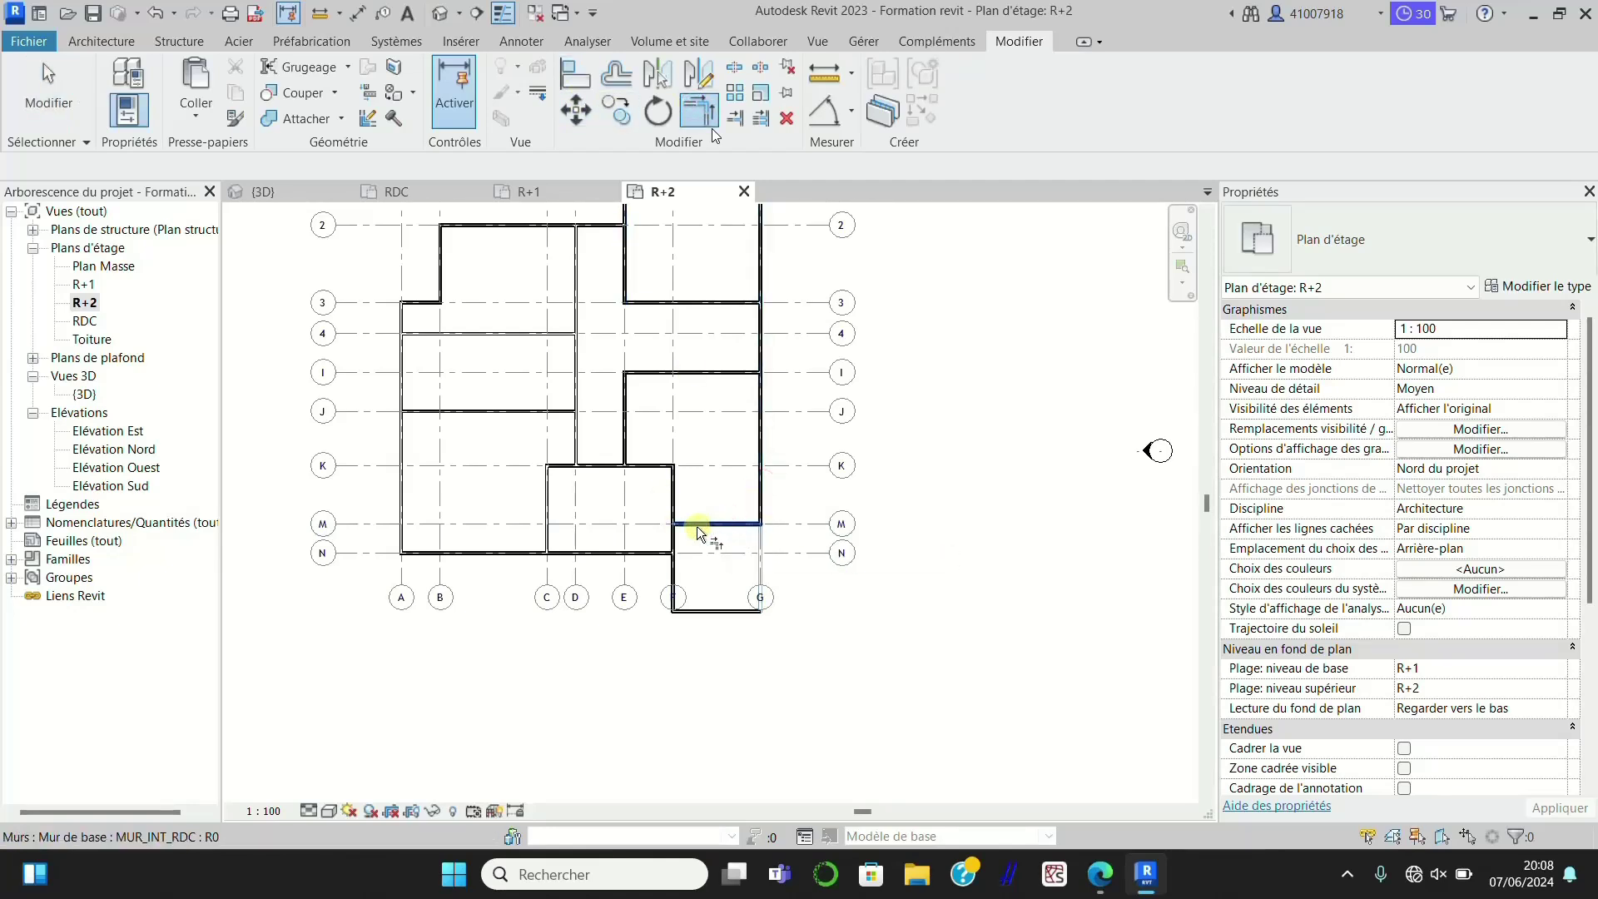
pyautogui.scroll(1, 669, 560)
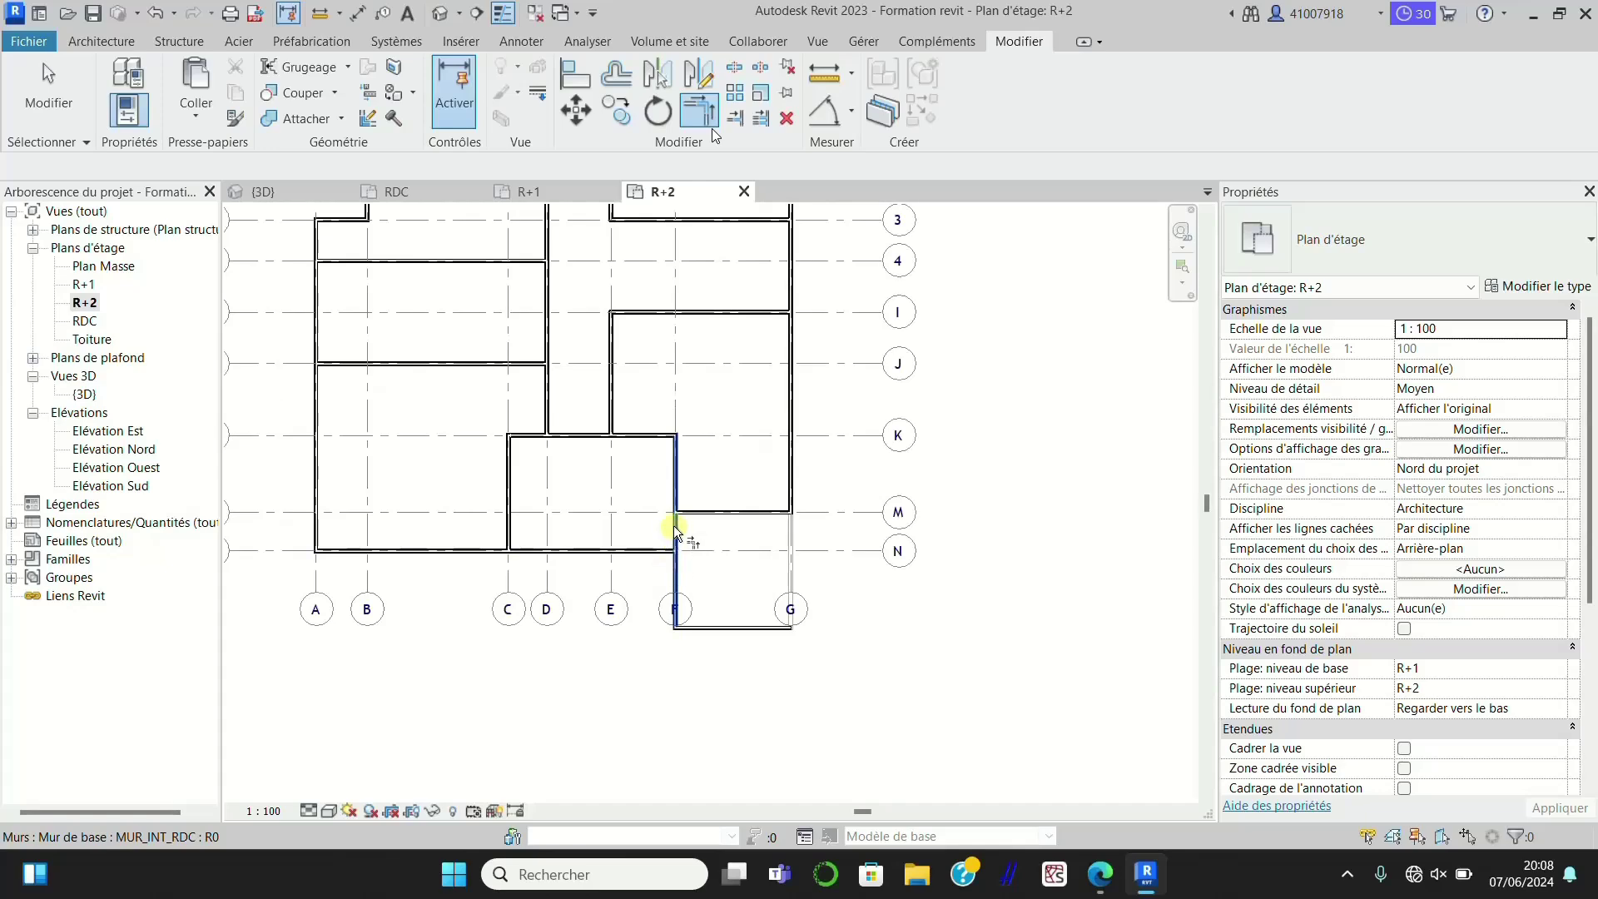
pyautogui.click(675, 531)
pyautogui.click(656, 548)
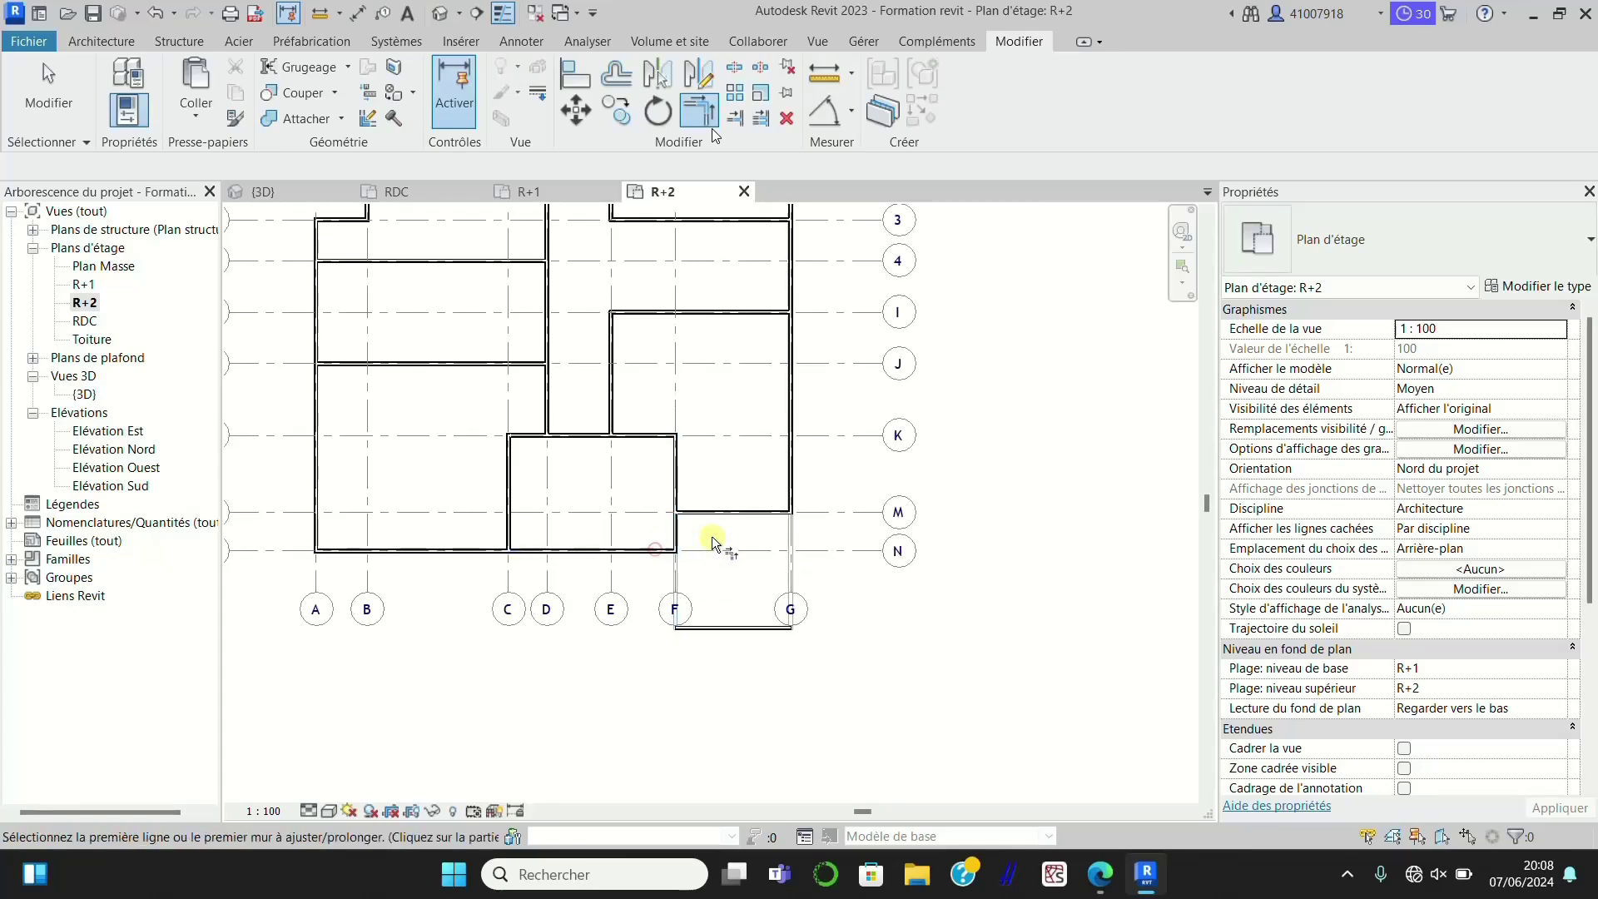
pyautogui.press('Escape')
pyautogui.press('Escape')
# Step: Delete the leftover R+2 wall beyond grid N between grids F and G
pyautogui.click(748, 635)
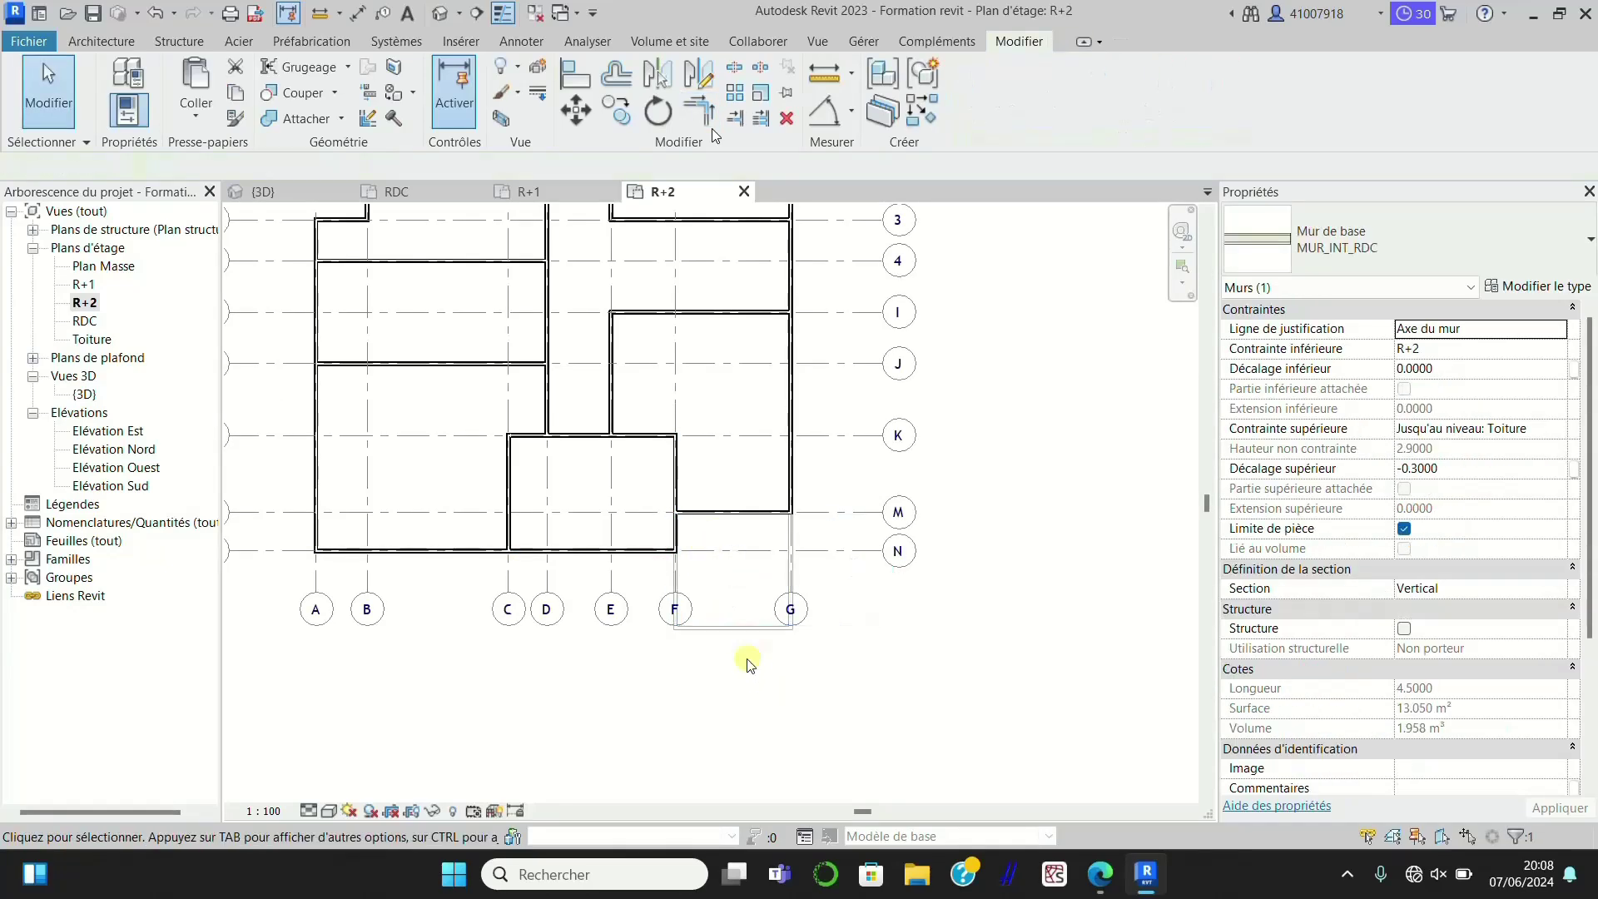
pyautogui.click(749, 664)
pyautogui.scroll(-1, 753, 672)
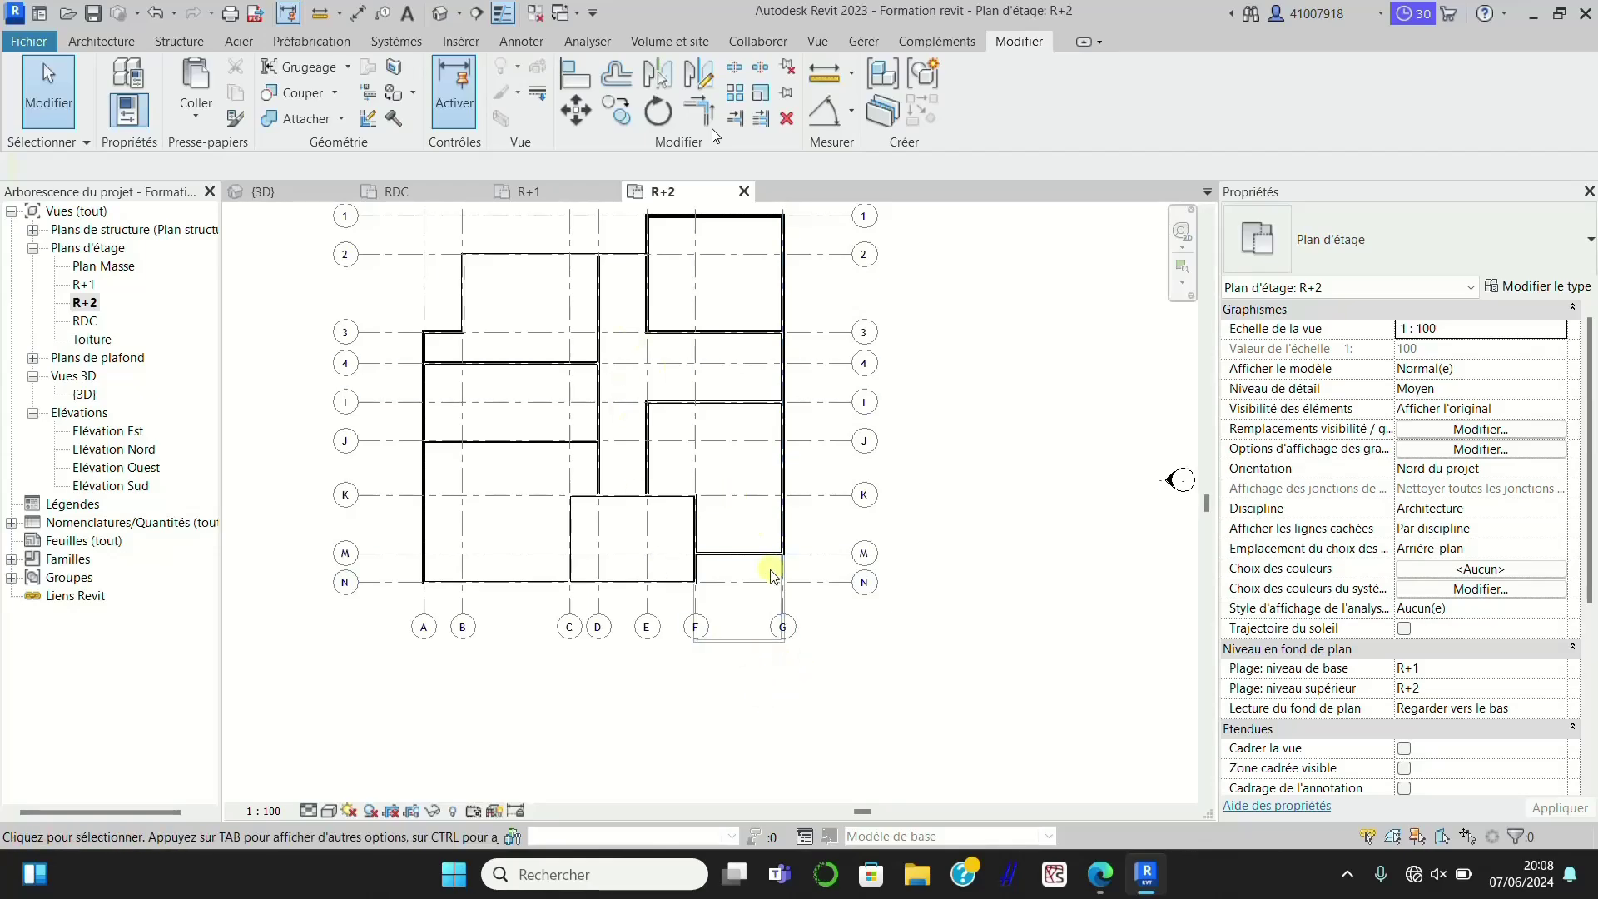
# Step: Examine the R+2 wall layout around grids C to G, and inspect the stacked storeys of the house in the 3D view
pyautogui.scroll(-1, 757, 591)
pyautogui.scroll(1, 739, 596)
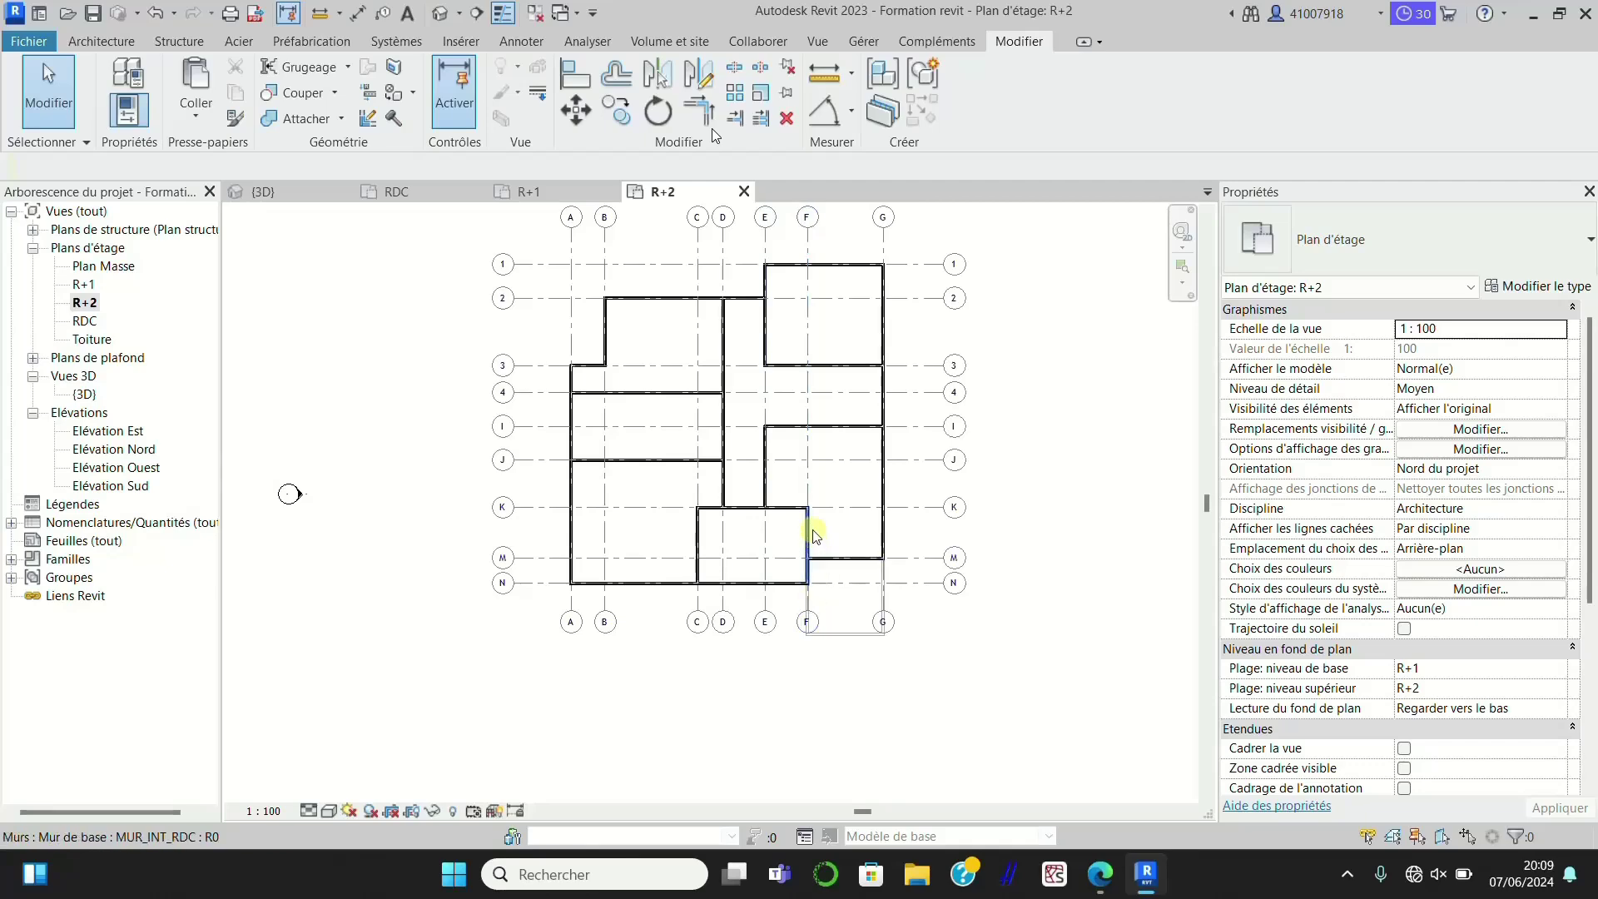
pyautogui.scroll(2, 774, 502)
pyautogui.scroll(1, 792, 560)
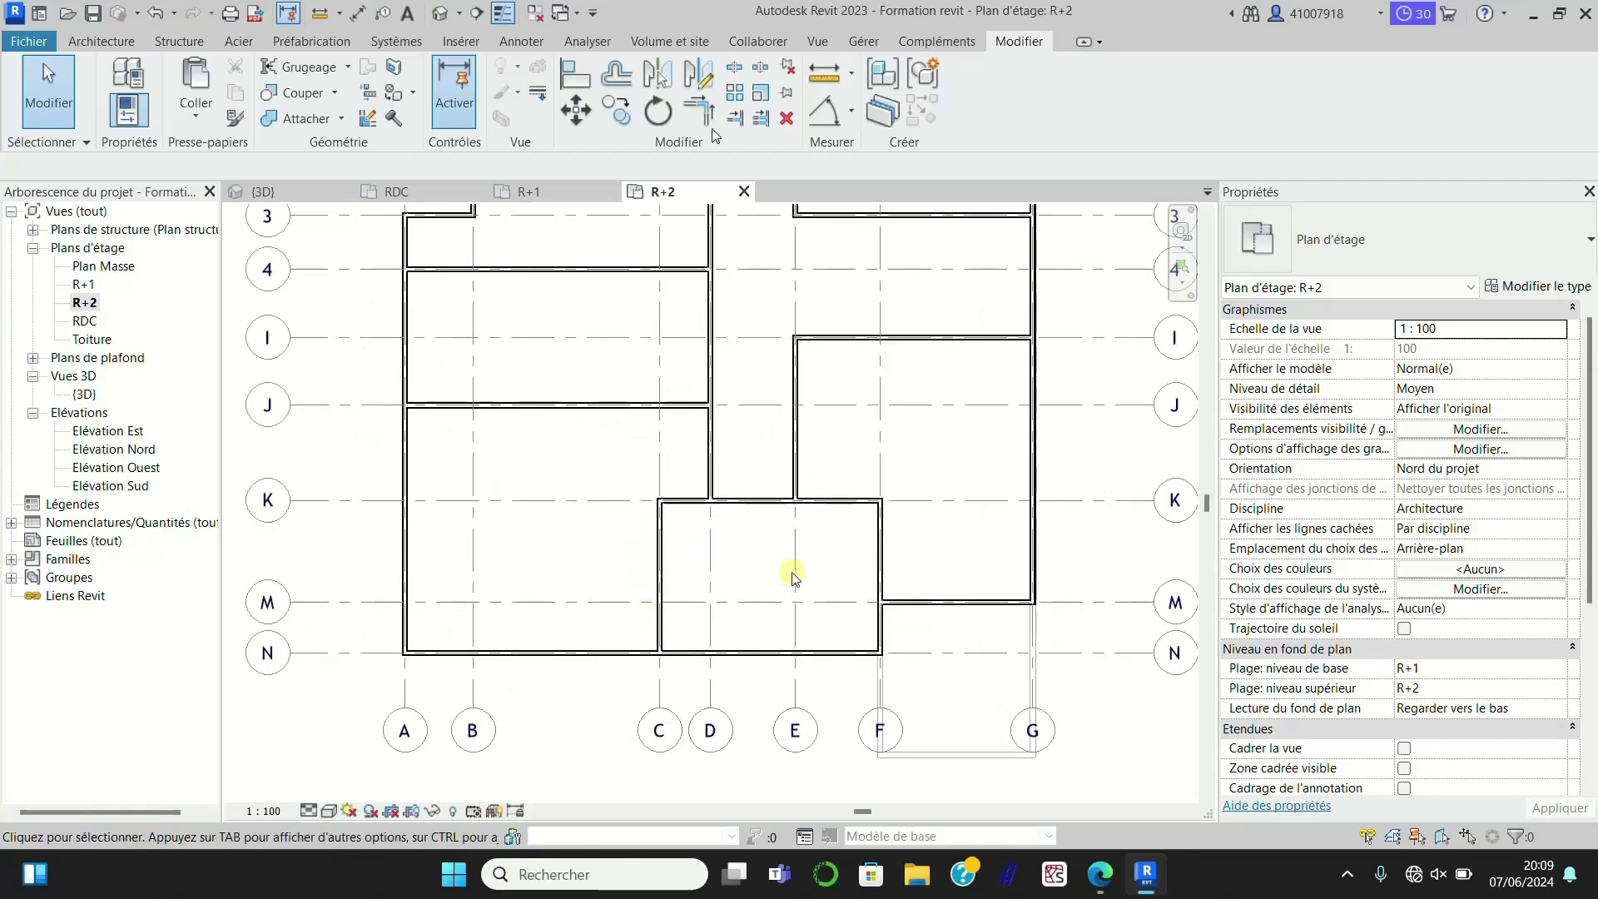
pyautogui.scroll(-2, 714, 613)
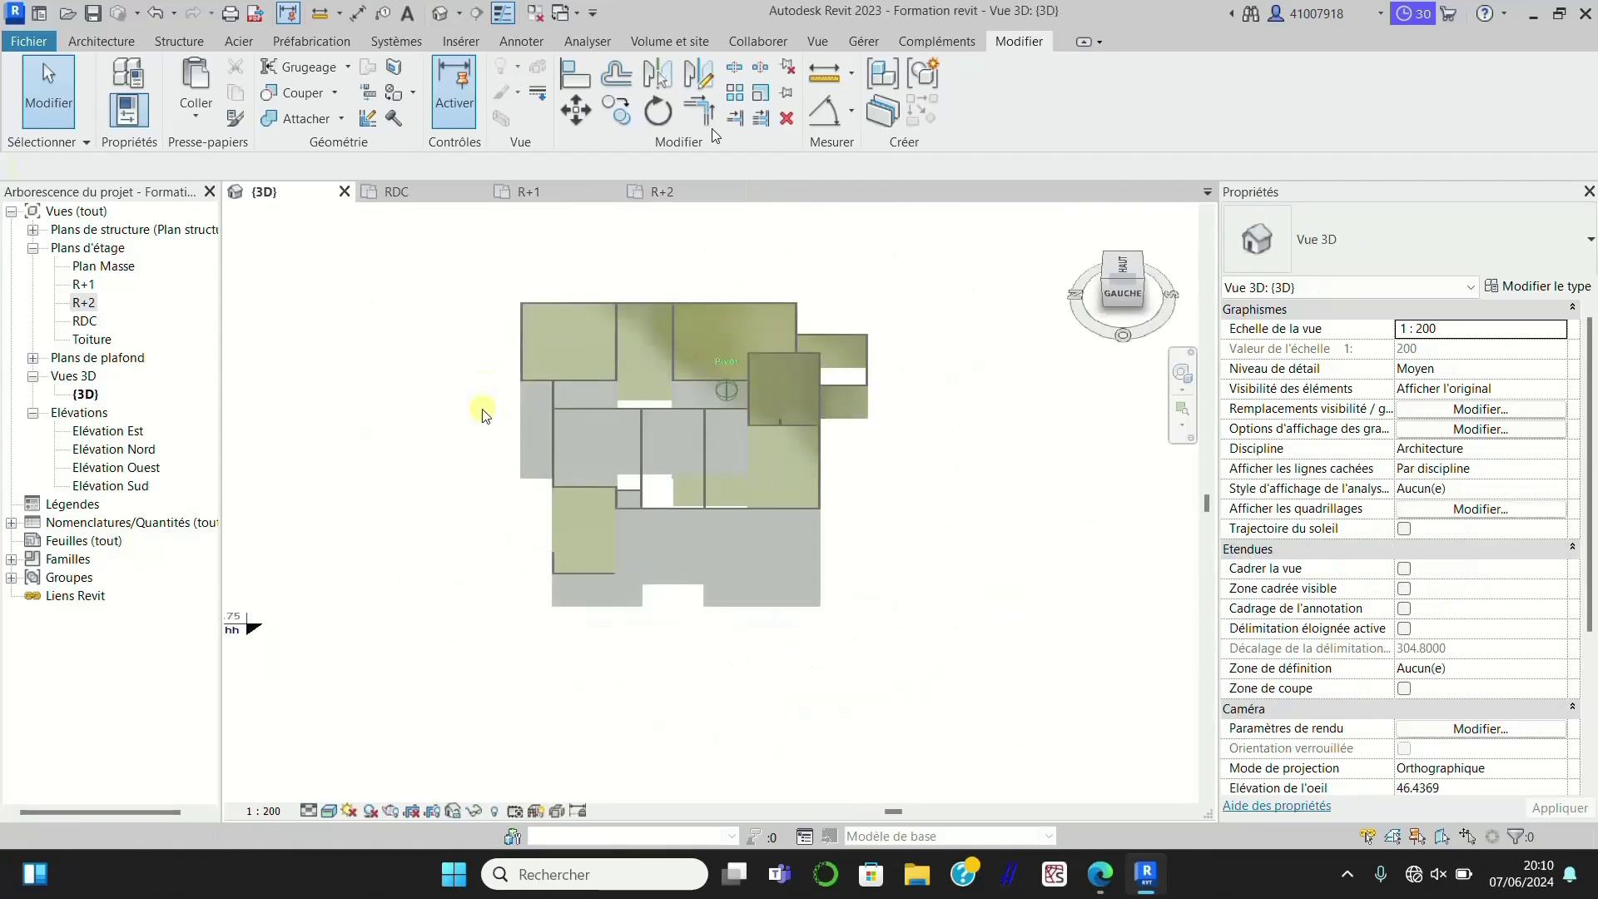
pyautogui.keyDown('shift'); pyautogui.moveTo(484, 414); pyautogui.dragTo(287, 381, button='middle'); pyautogui.keyUp('shift')
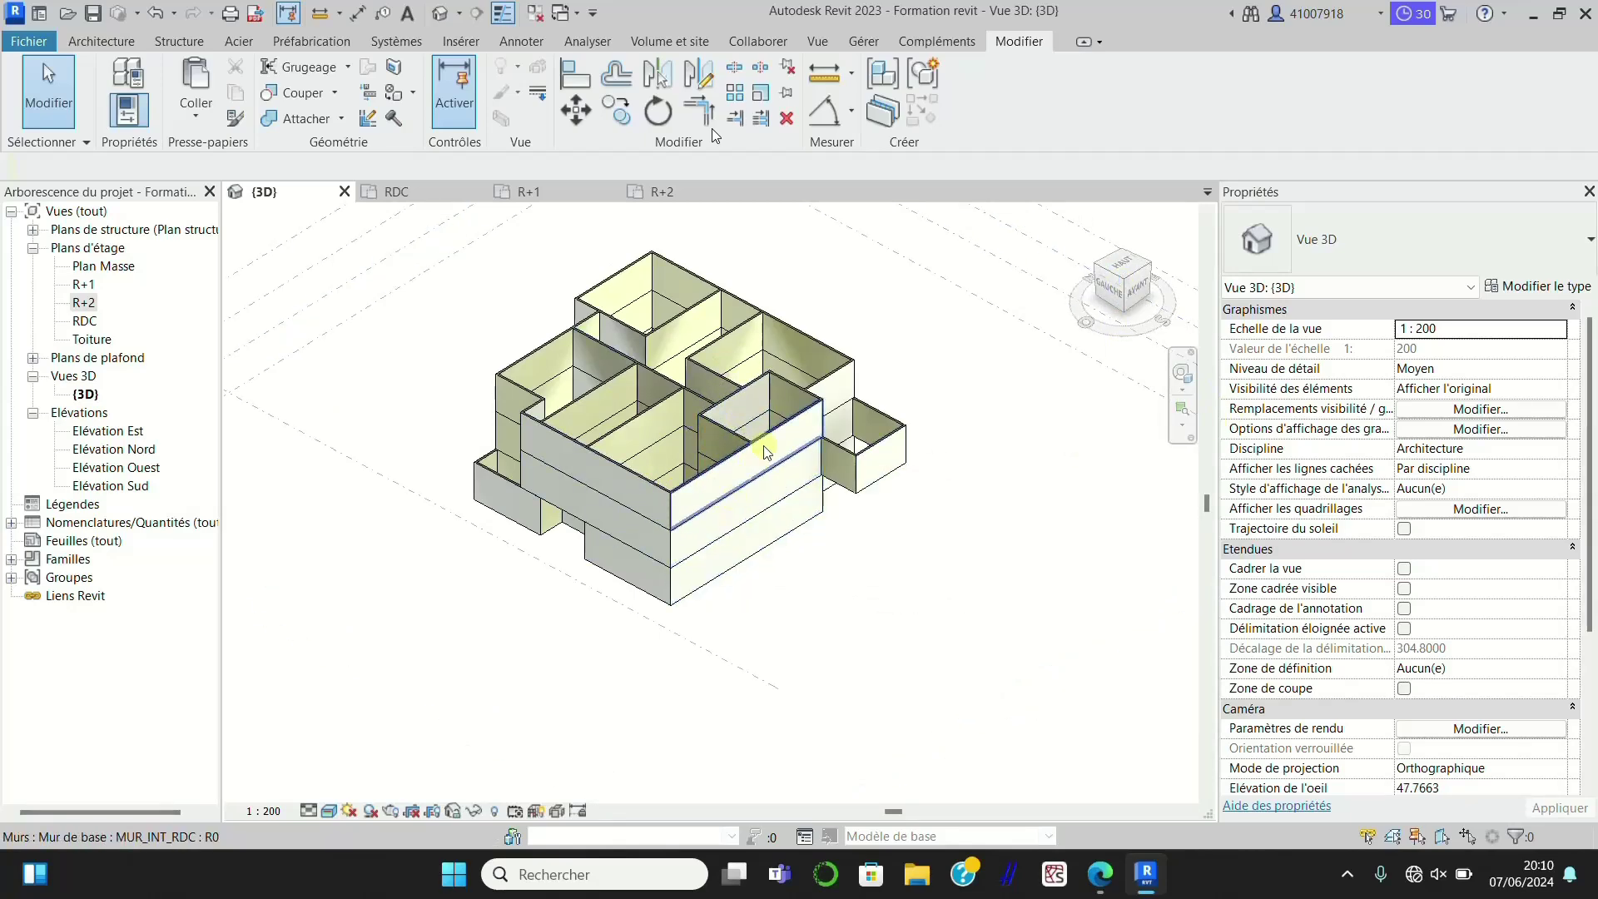
pyautogui.scroll(2, 735, 393)
pyautogui.moveTo(696, 331); pyautogui.dragTo(696, 340, button='middle')
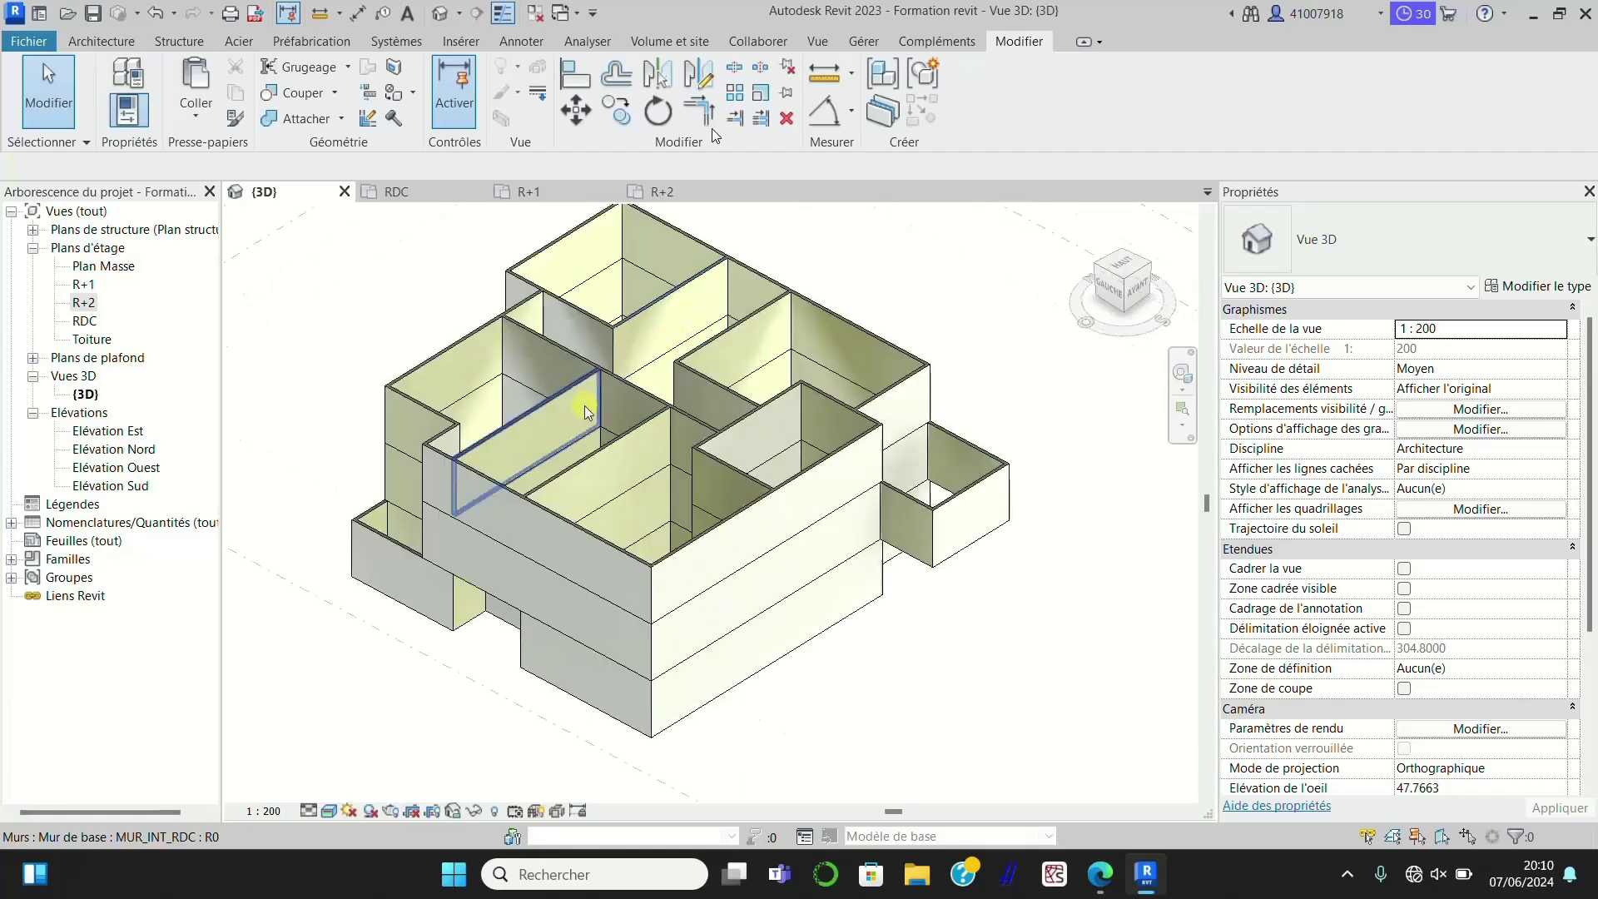